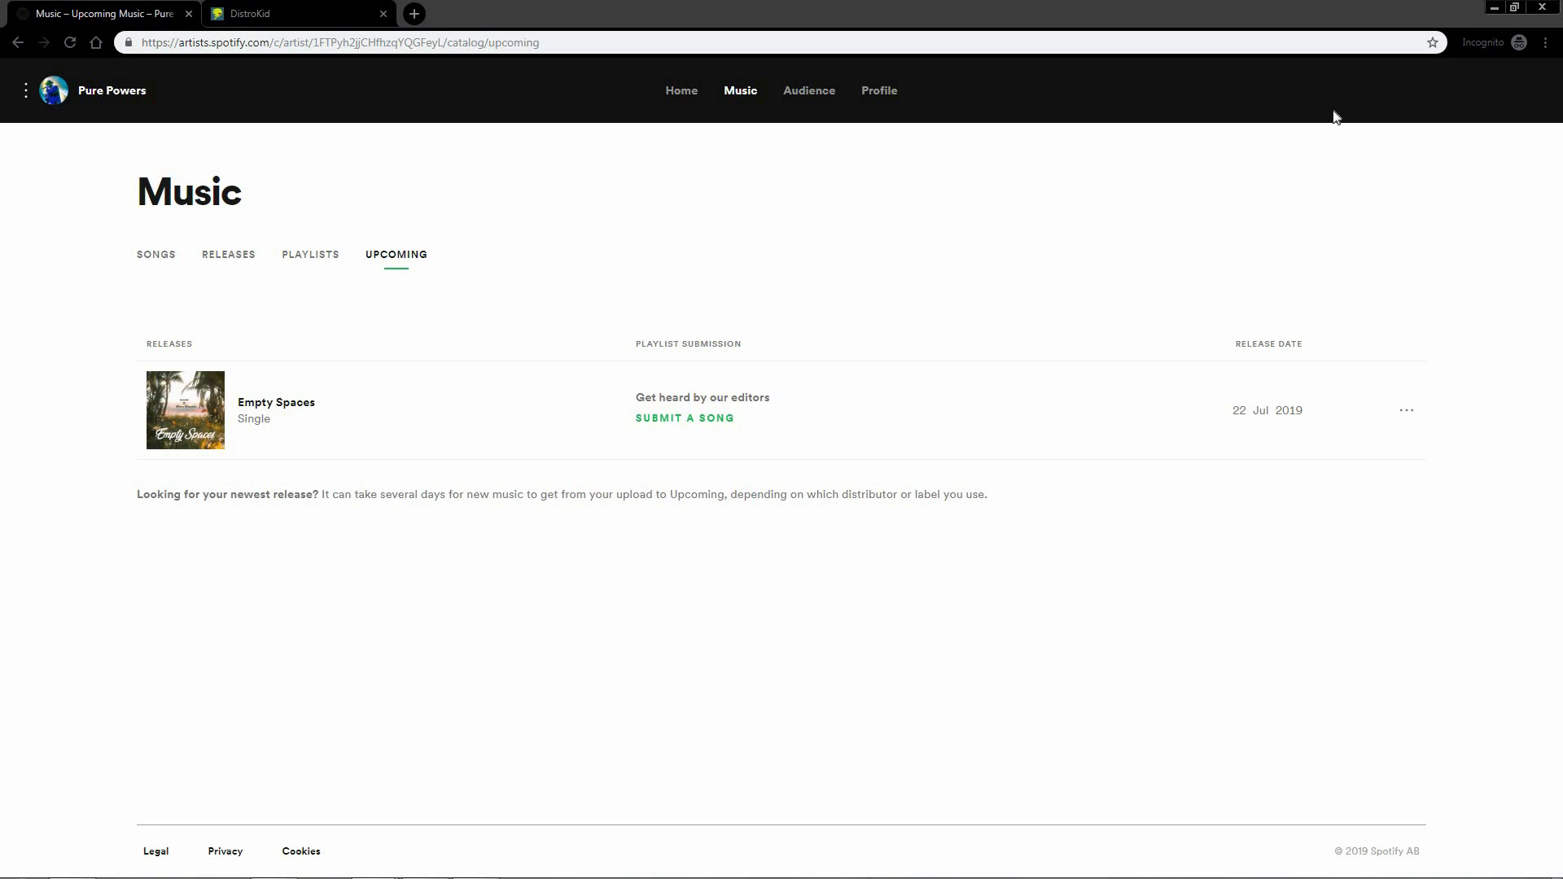
# Switch to DistroKid, open the music upload form and review its fields from the store list to the optional extras
pyautogui.click(287, 10)
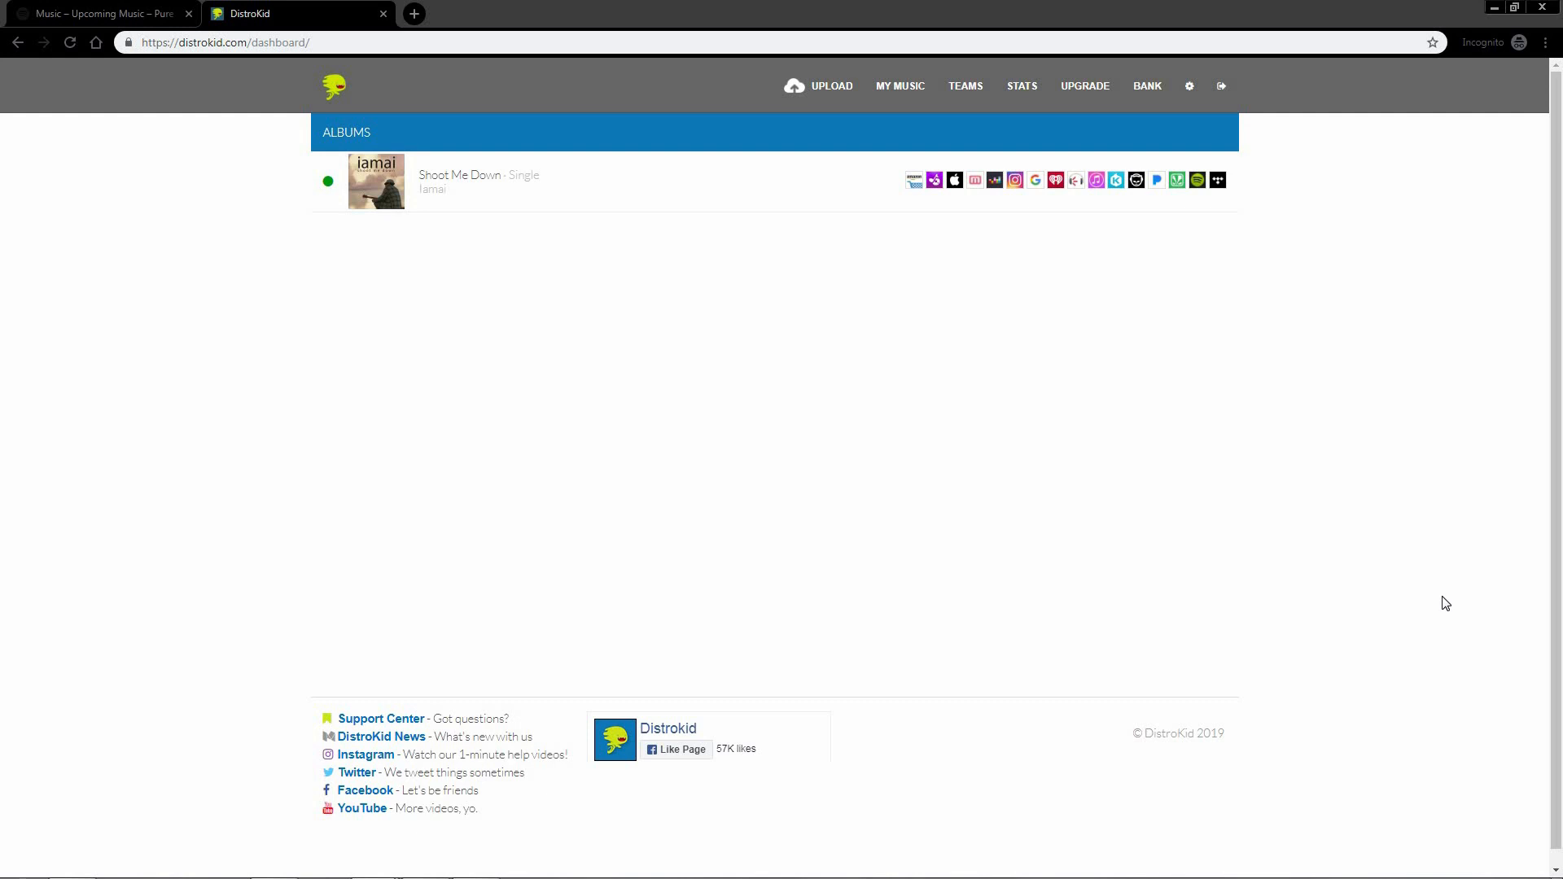
pyautogui.click(824, 95)
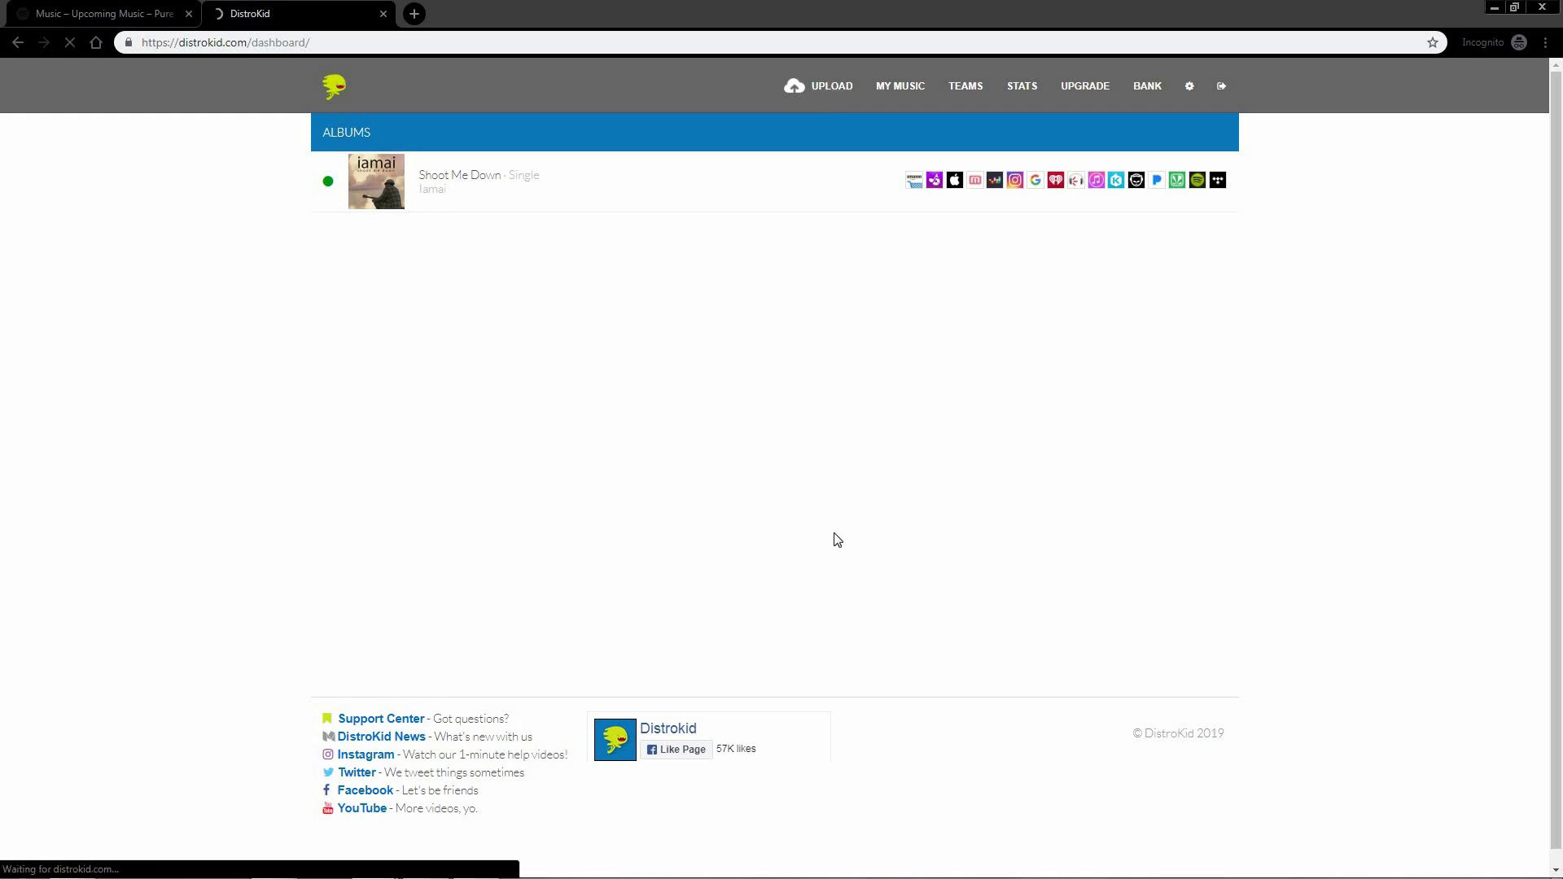
pyautogui.moveTo(1559, 209); pyautogui.dragTo(1562, 147)
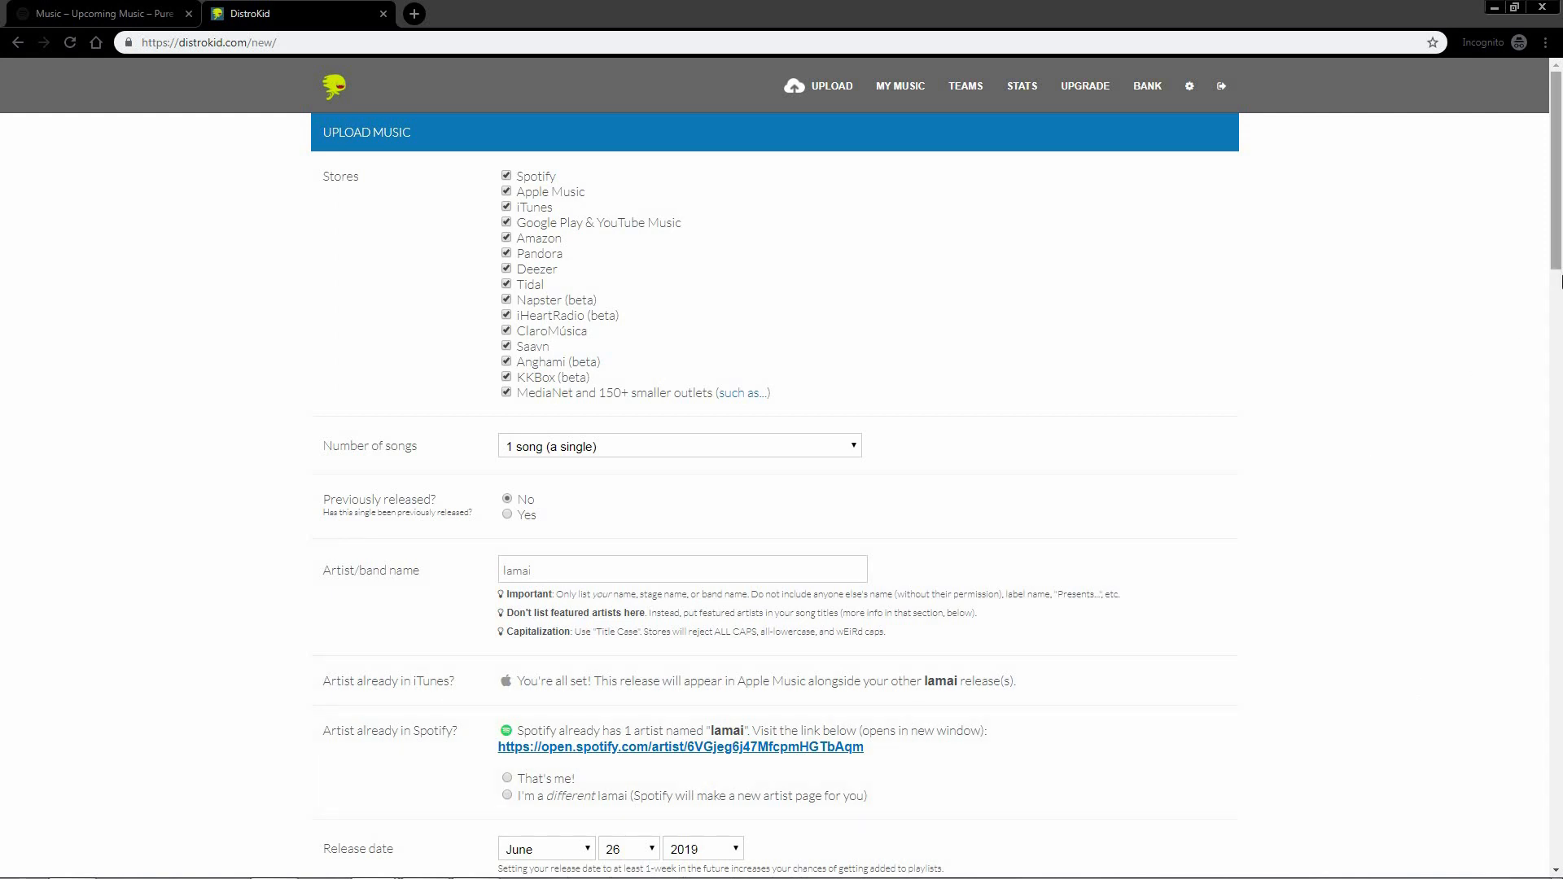
pyautogui.scroll(-3, 1561, 281)
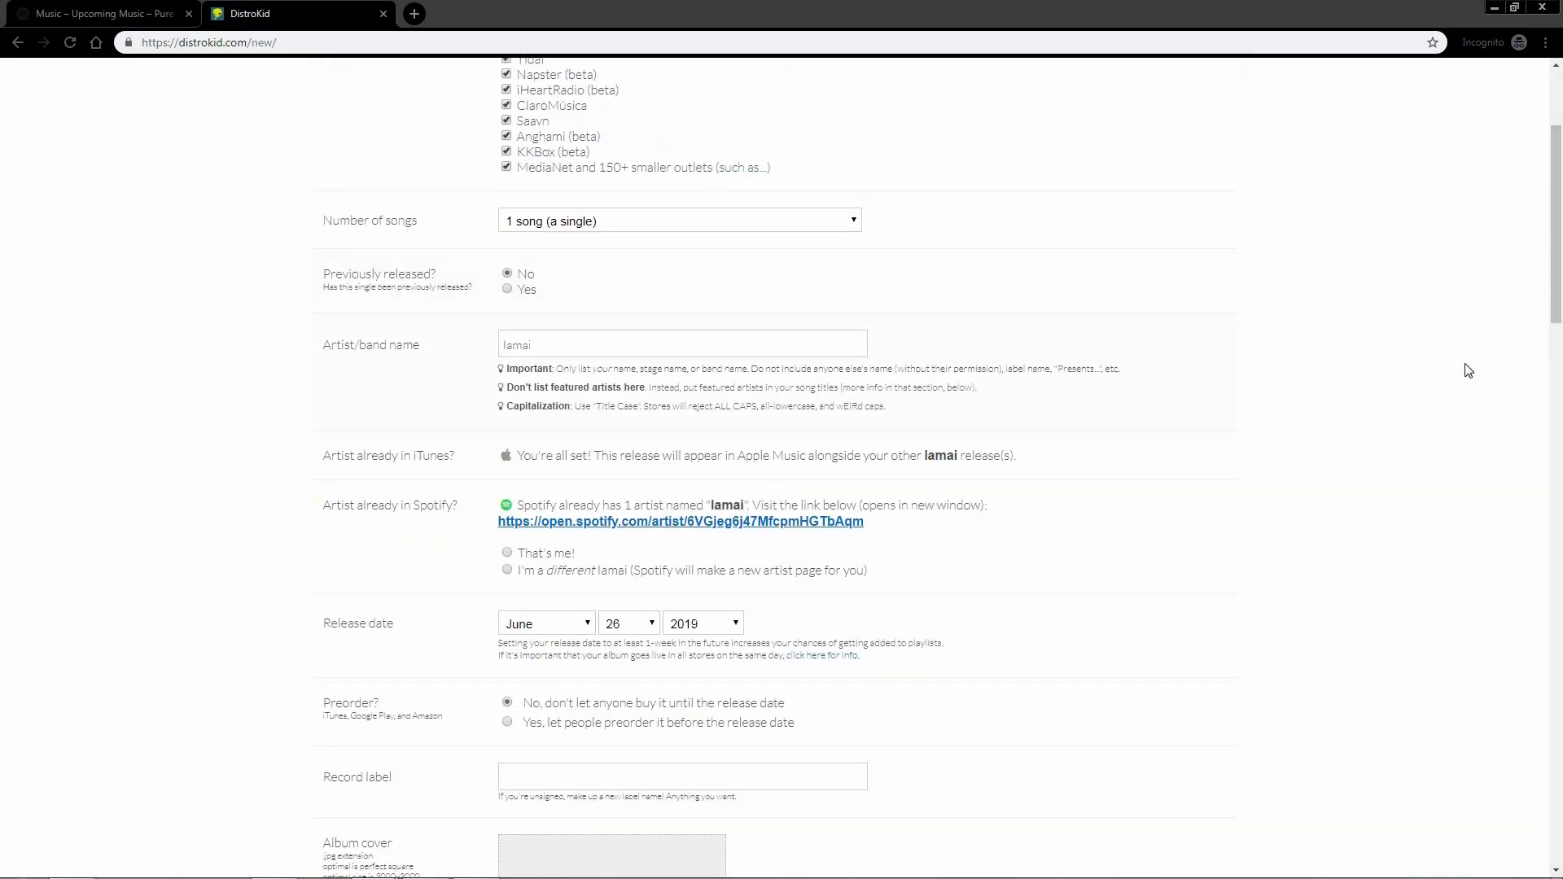
pyautogui.scroll(-5, 1531, 391)
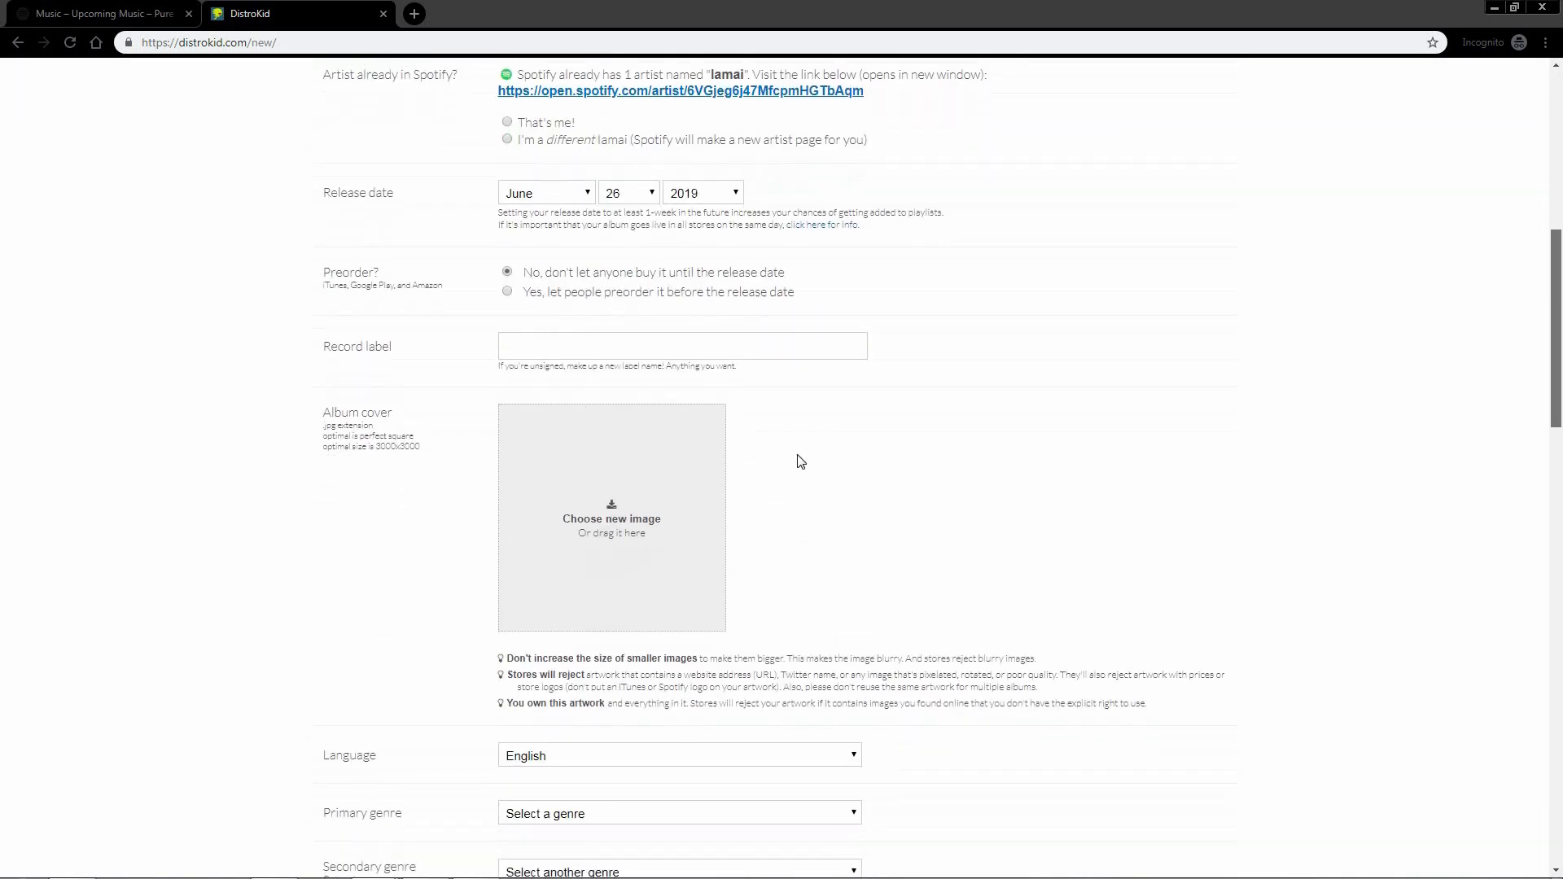
pyautogui.scroll(-1, 802, 461)
pyautogui.scroll(-5, 1546, 521)
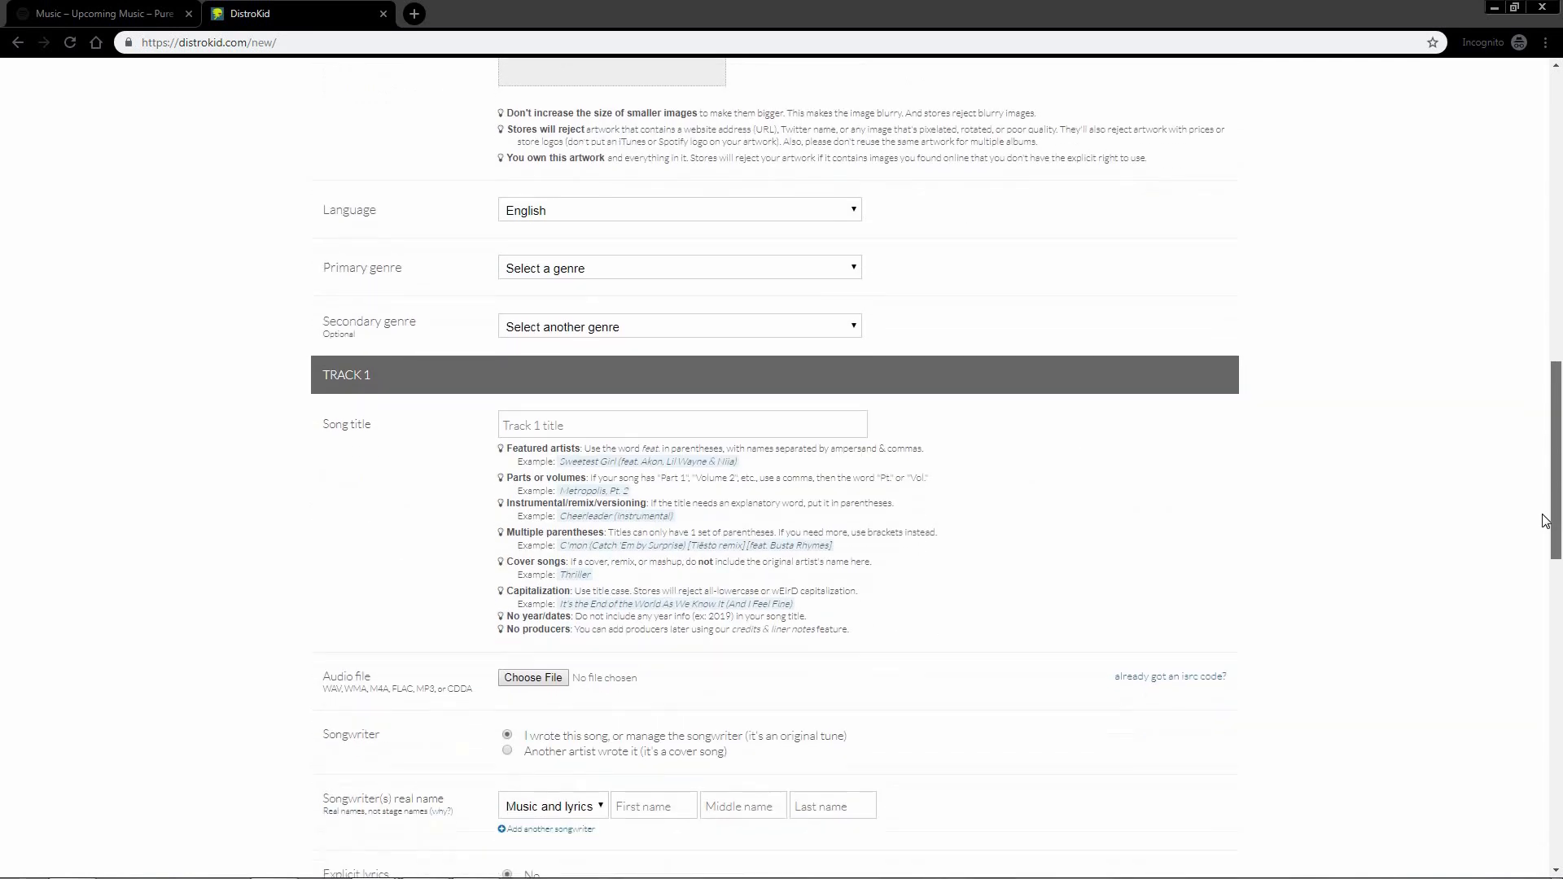
pyautogui.scroll(-2, 1546, 521)
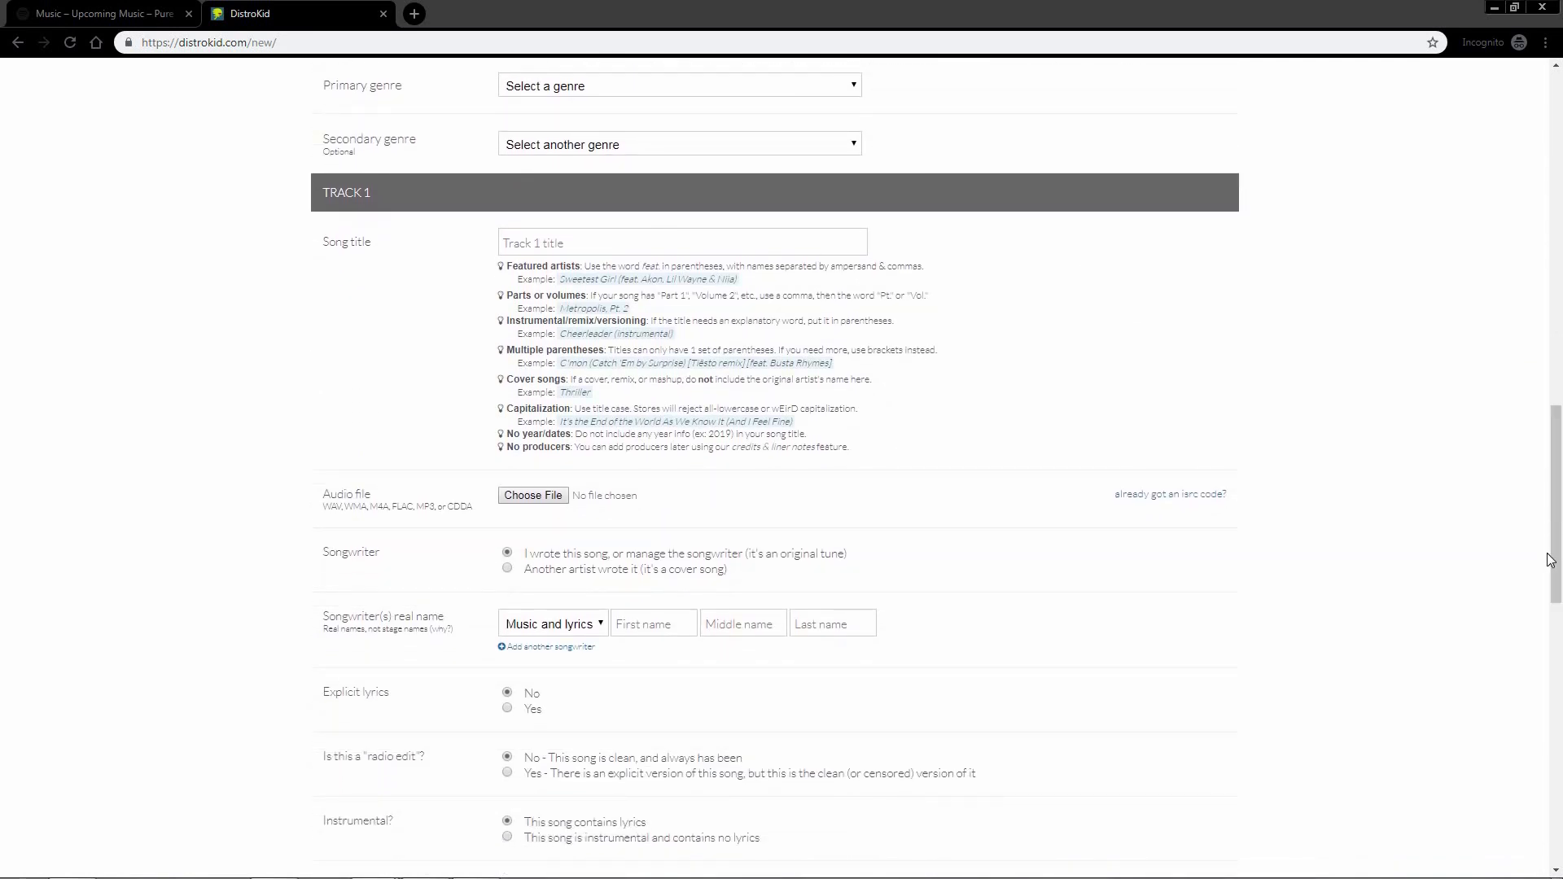
pyautogui.scroll(-2, 1545, 588)
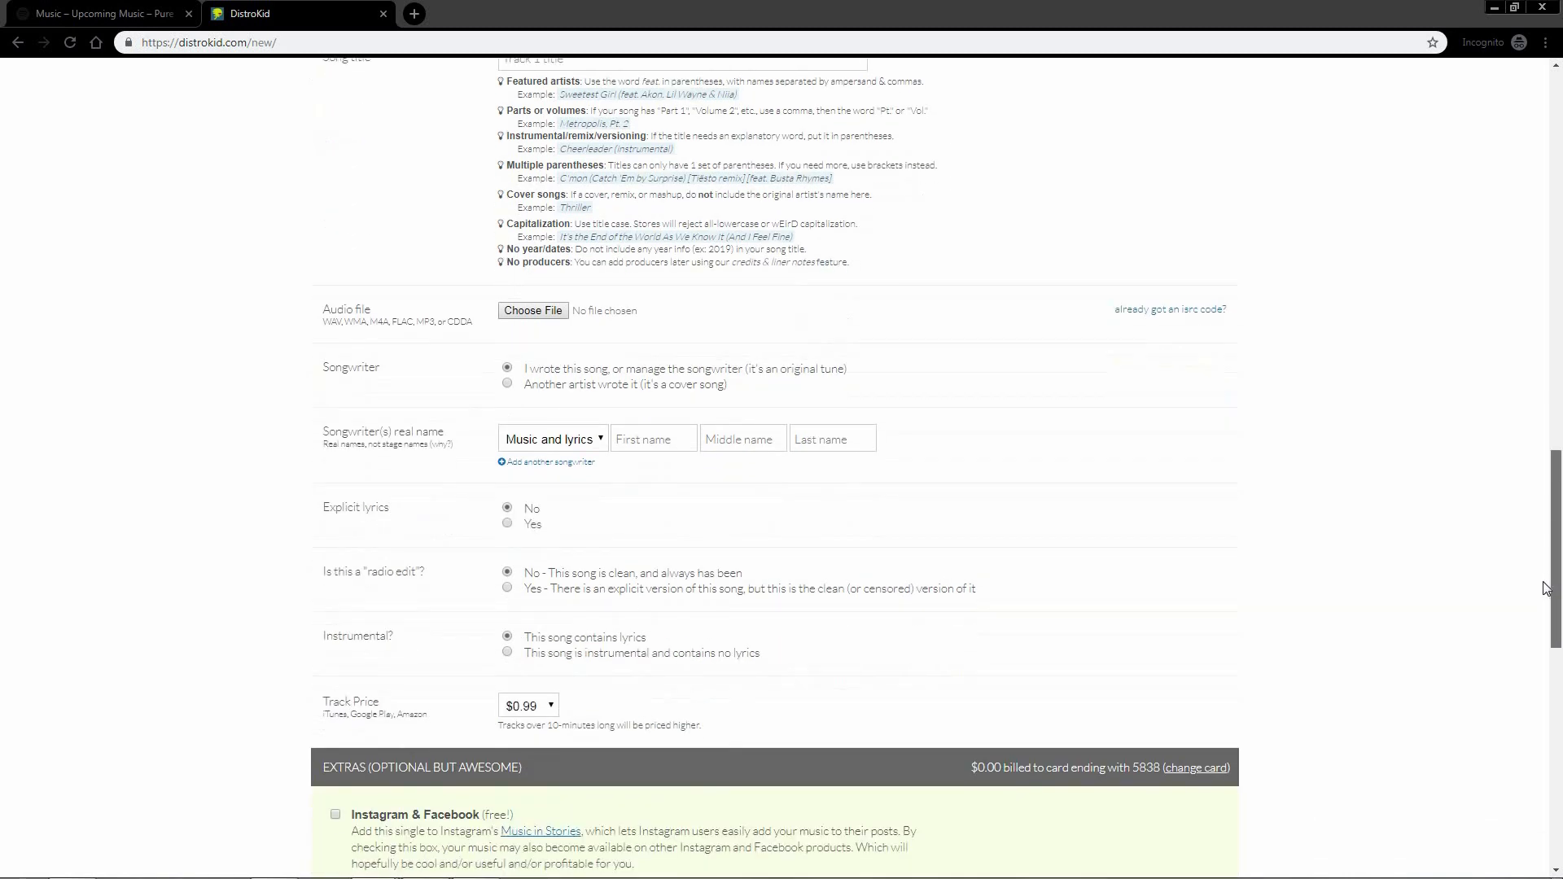
pyautogui.scroll(-3, 1545, 588)
pyautogui.scroll(5, 1557, 405)
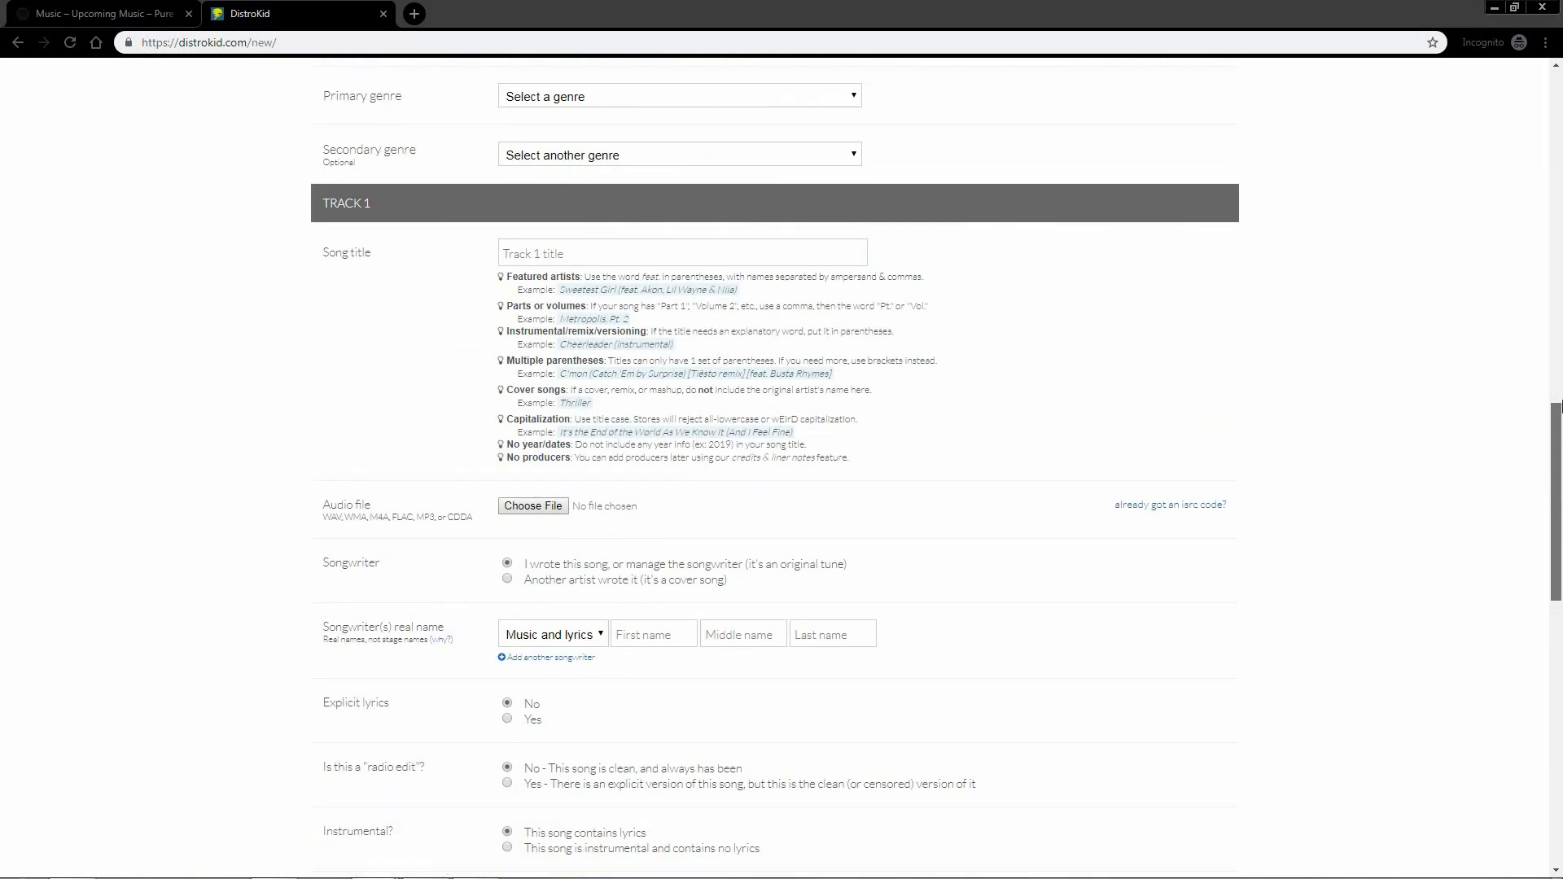
pyautogui.scroll(17, 1556, 404)
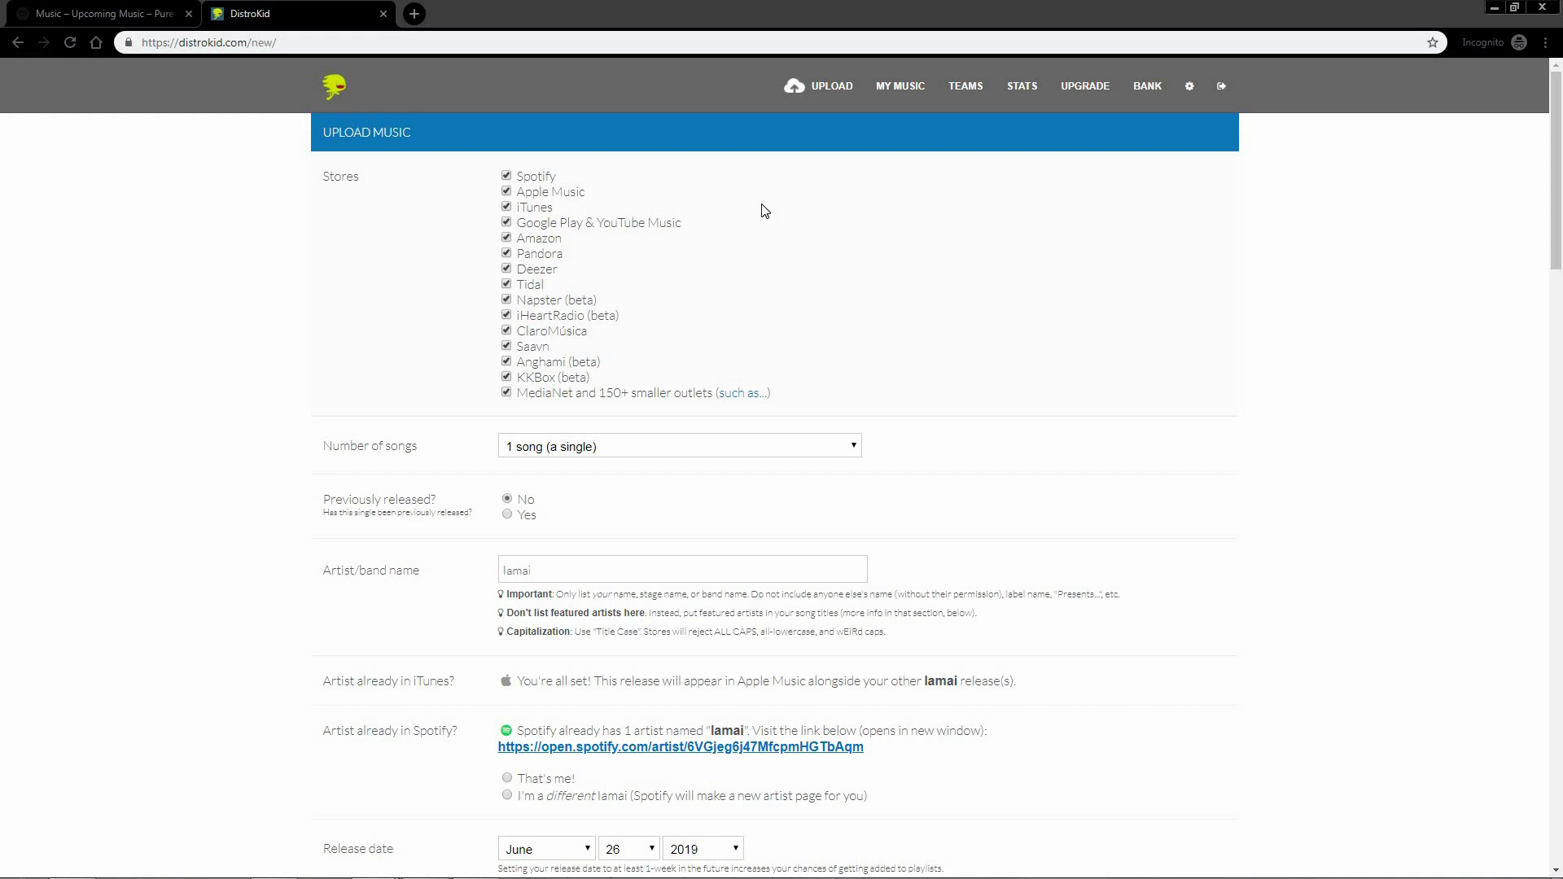
pyautogui.click(1560, 739)
pyautogui.moveTo(1562, 739); pyautogui.dragTo(1558, 757)
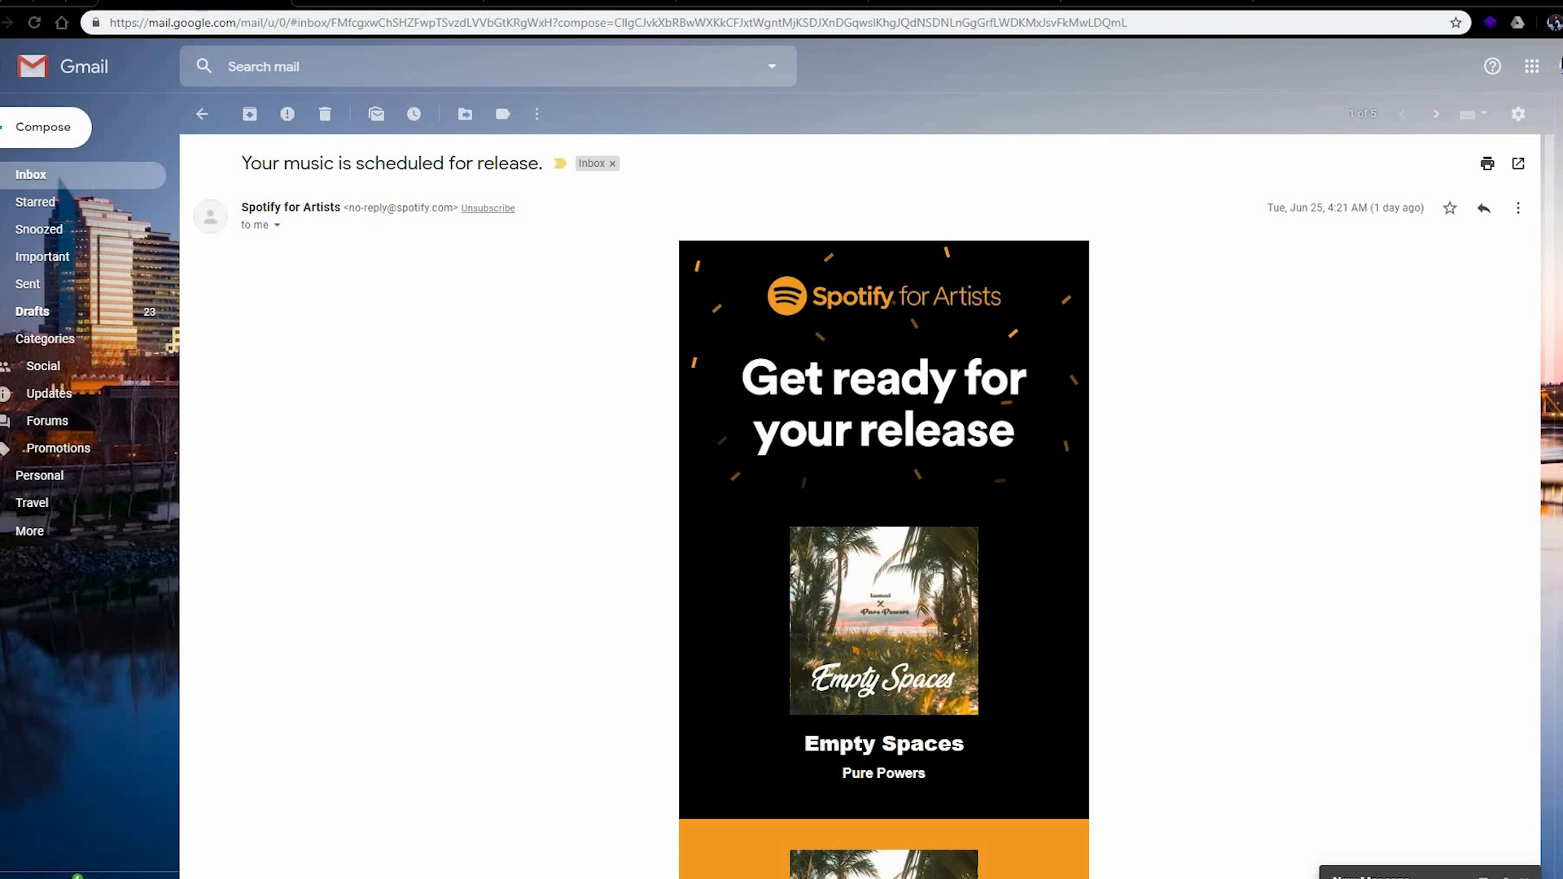
# Read the Spotify for Artists release email in Gmail, highlighting the checklist item about submitting music for playlist consideration
pyautogui.scroll(-6, 1263, 576)
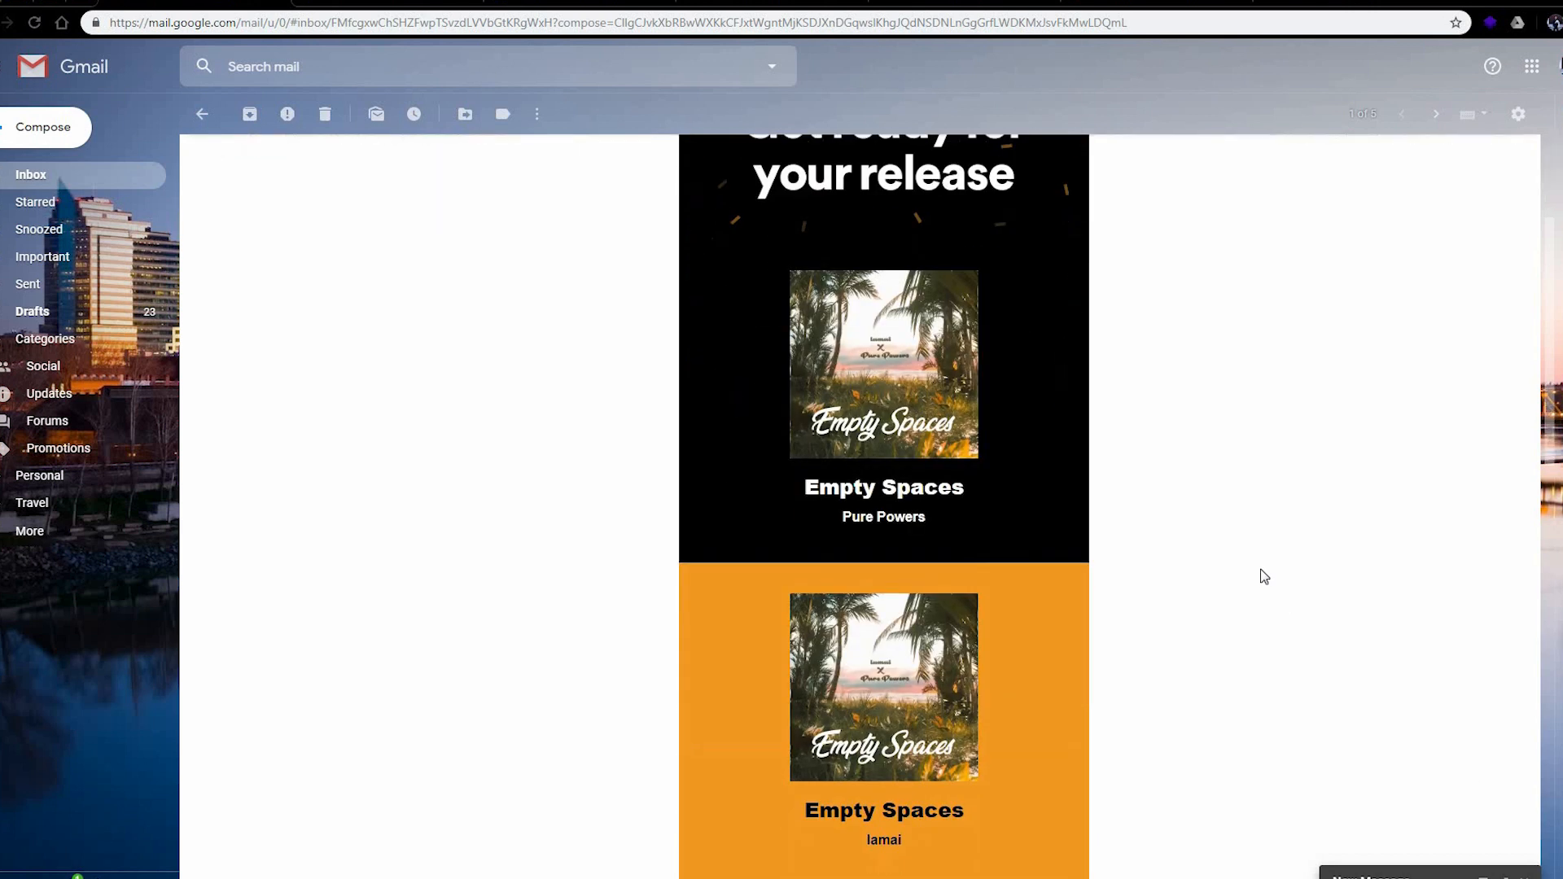
pyautogui.scroll(-3, 1303, 605)
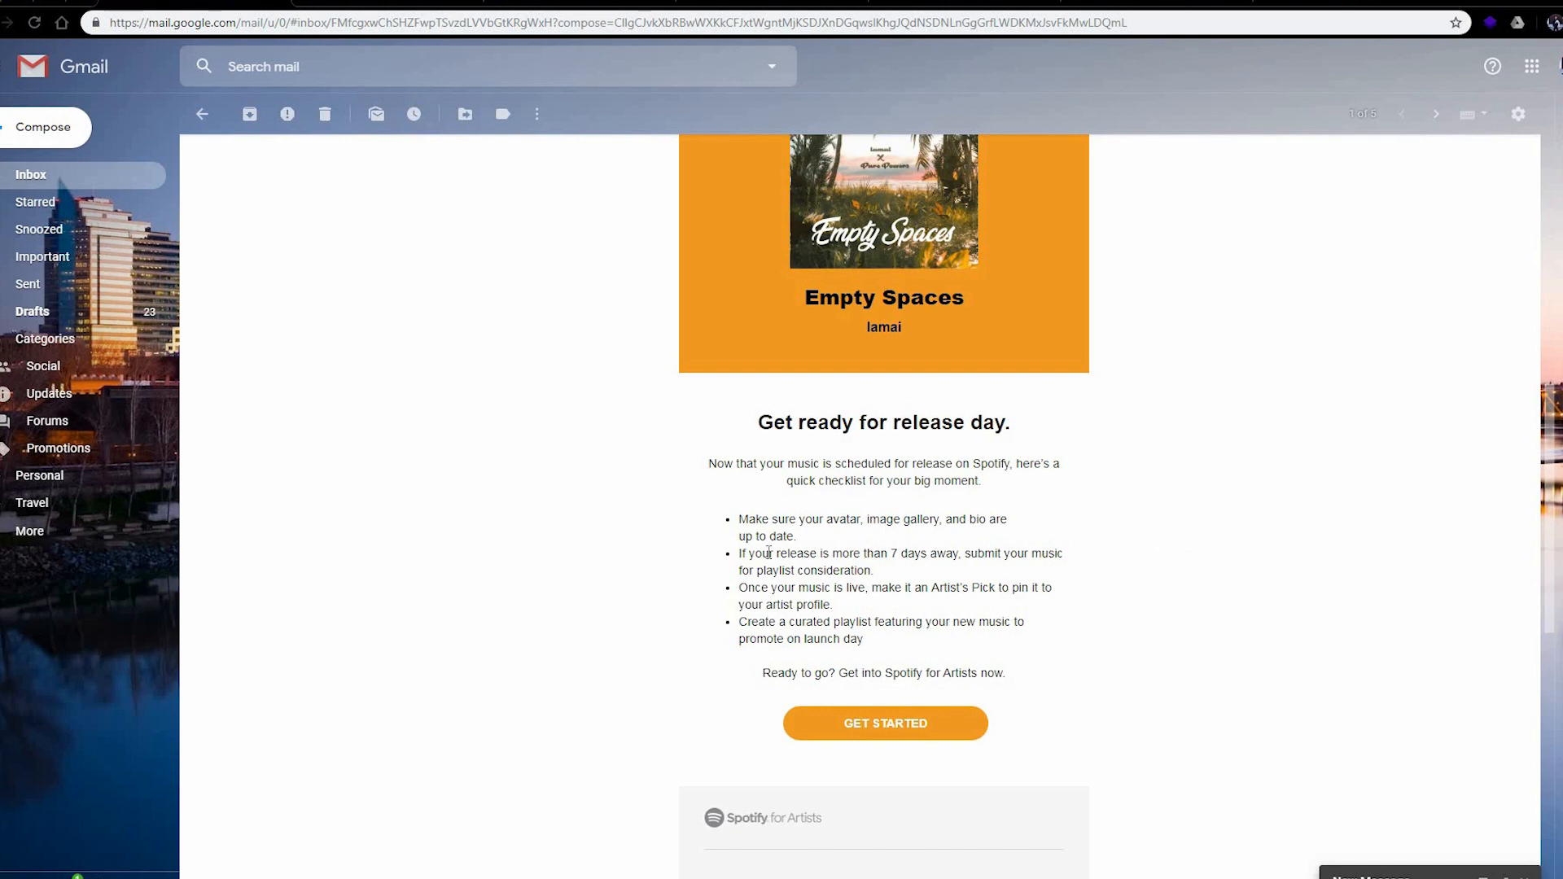
pyautogui.tripleClick(918, 574)
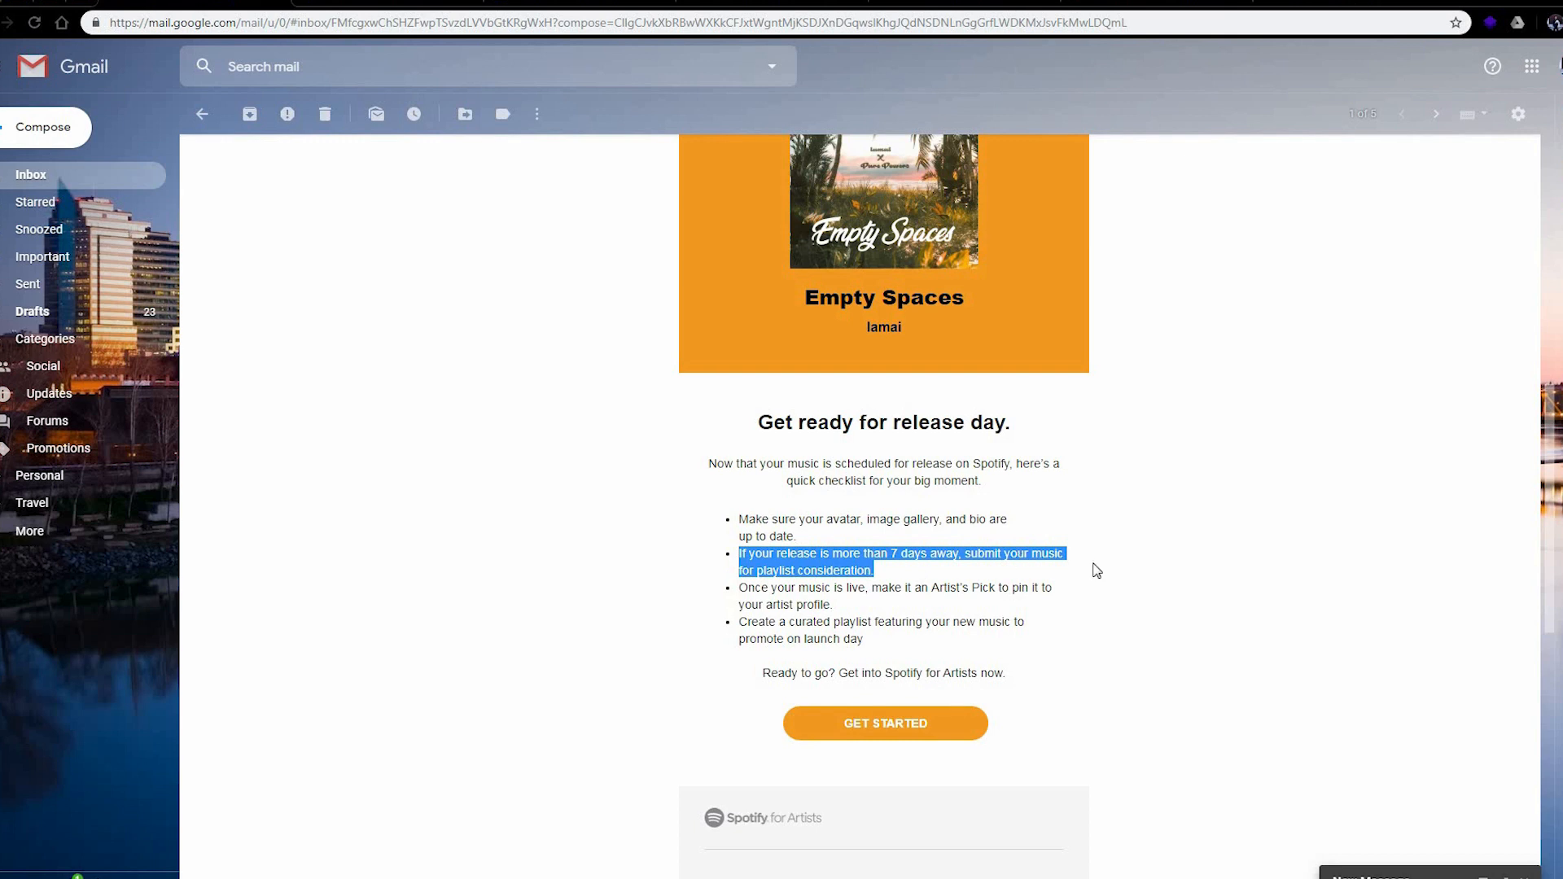
pyautogui.click(1131, 571)
pyautogui.scroll(1, 1130, 606)
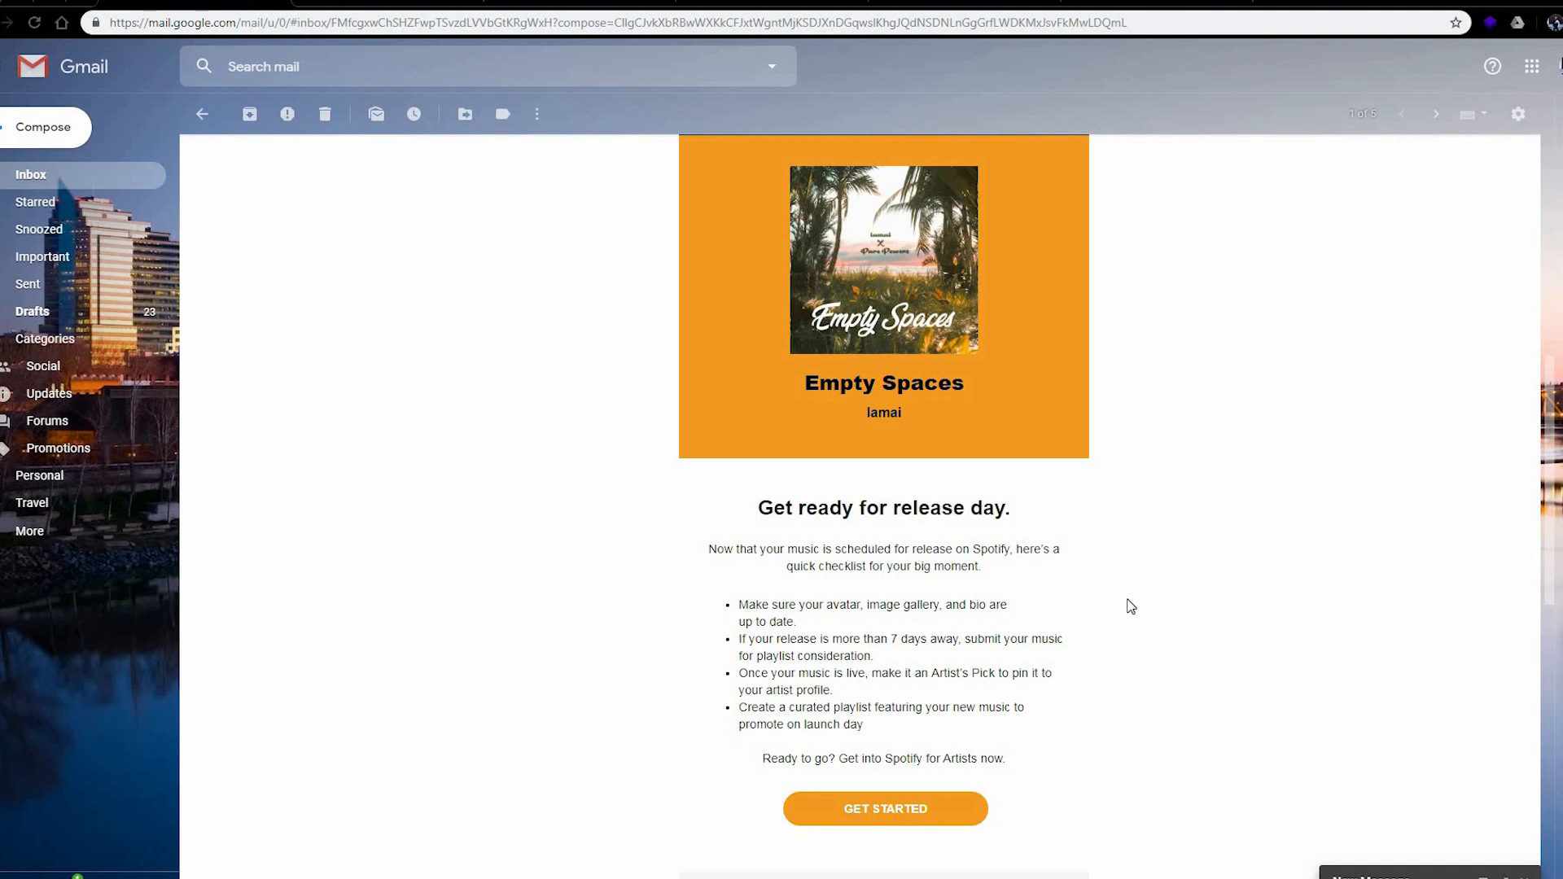
pyautogui.scroll(8, 1155, 716)
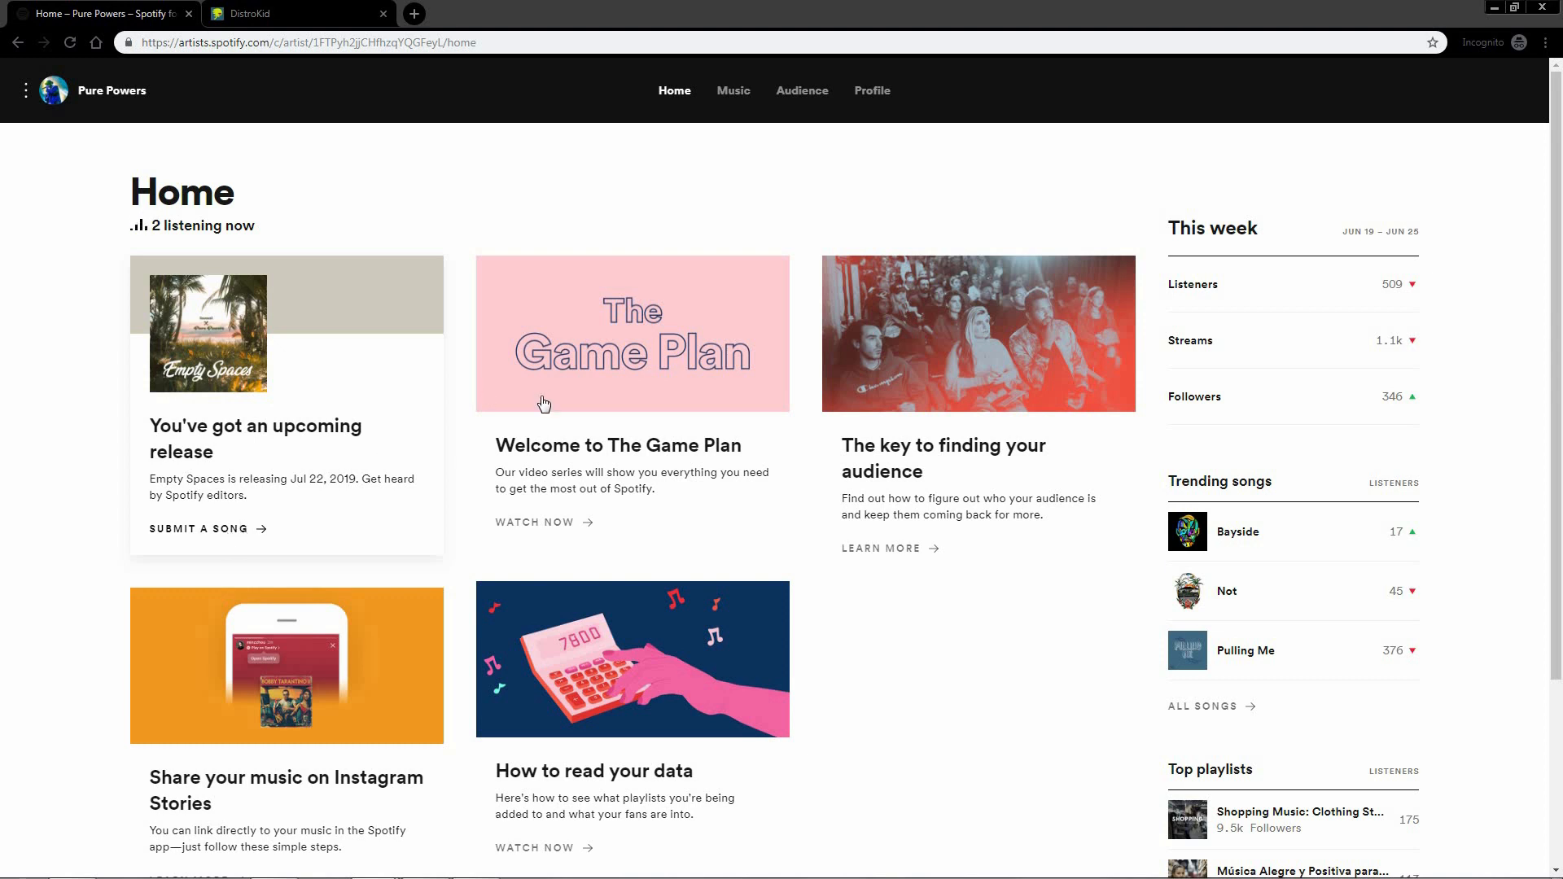
# Open the upcoming music in Spotify for Artists and start a playlist submission for the single Empty Spaces
pyautogui.click(742, 103)
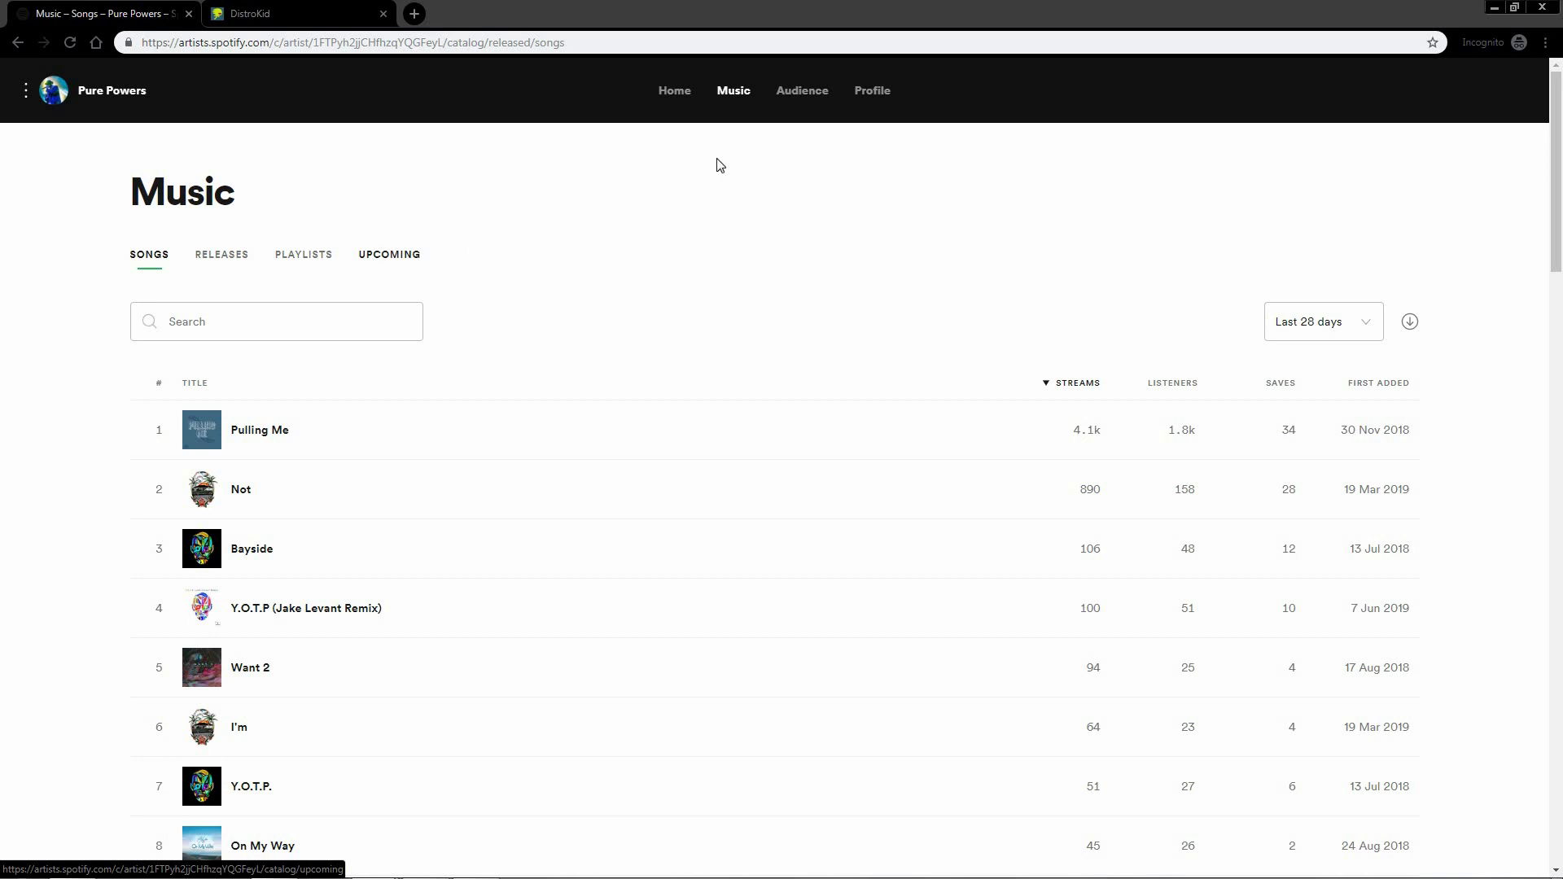
pyautogui.click(394, 257)
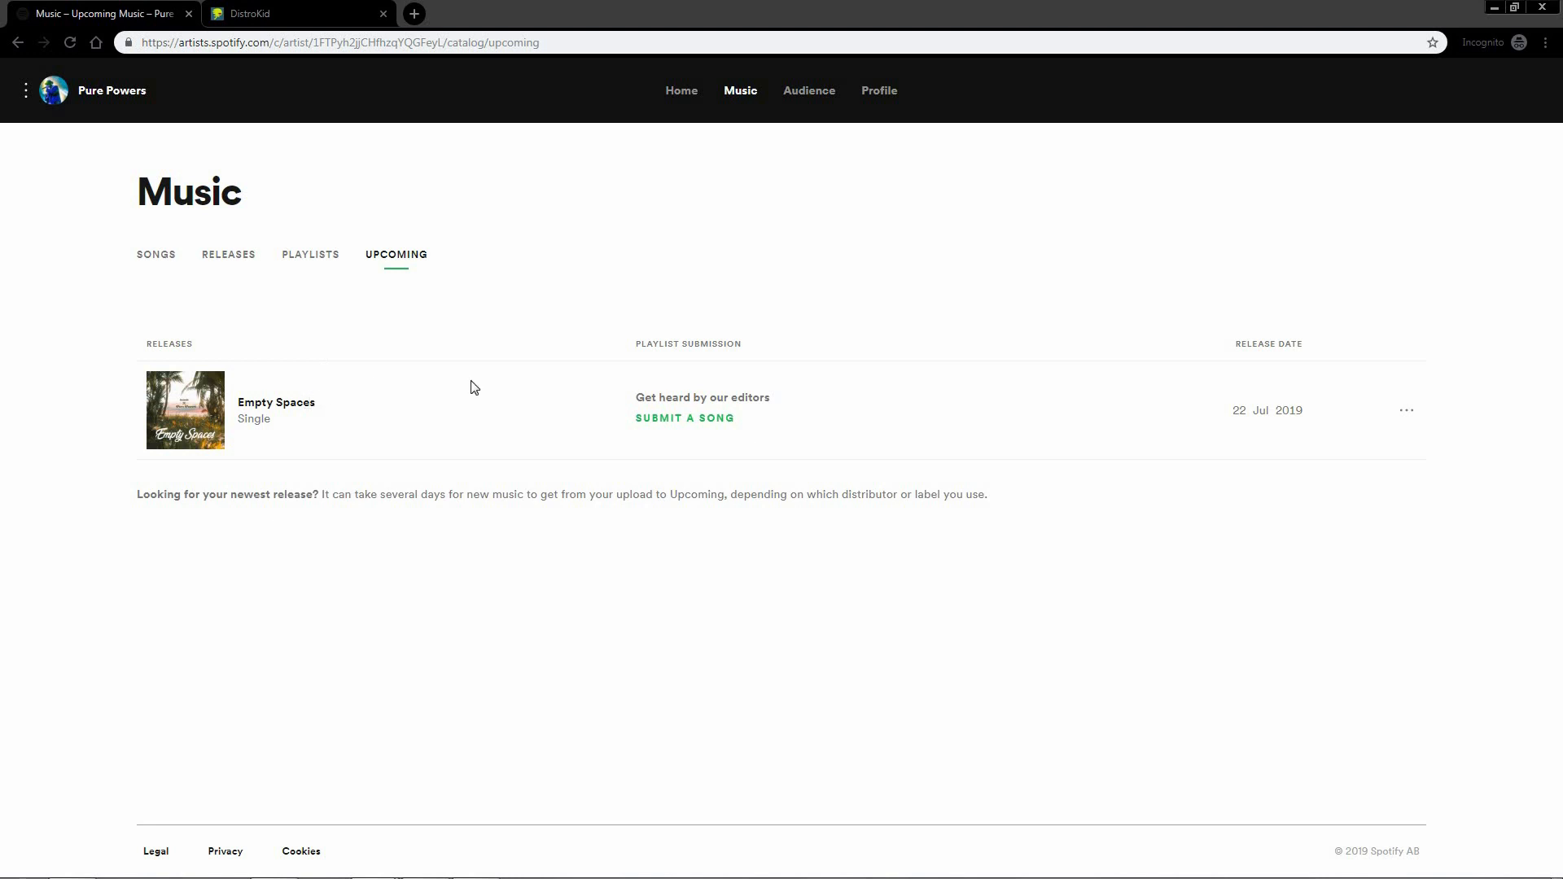
pyautogui.tripleClick(1340, 418)
pyautogui.click(986, 473)
pyautogui.click(685, 419)
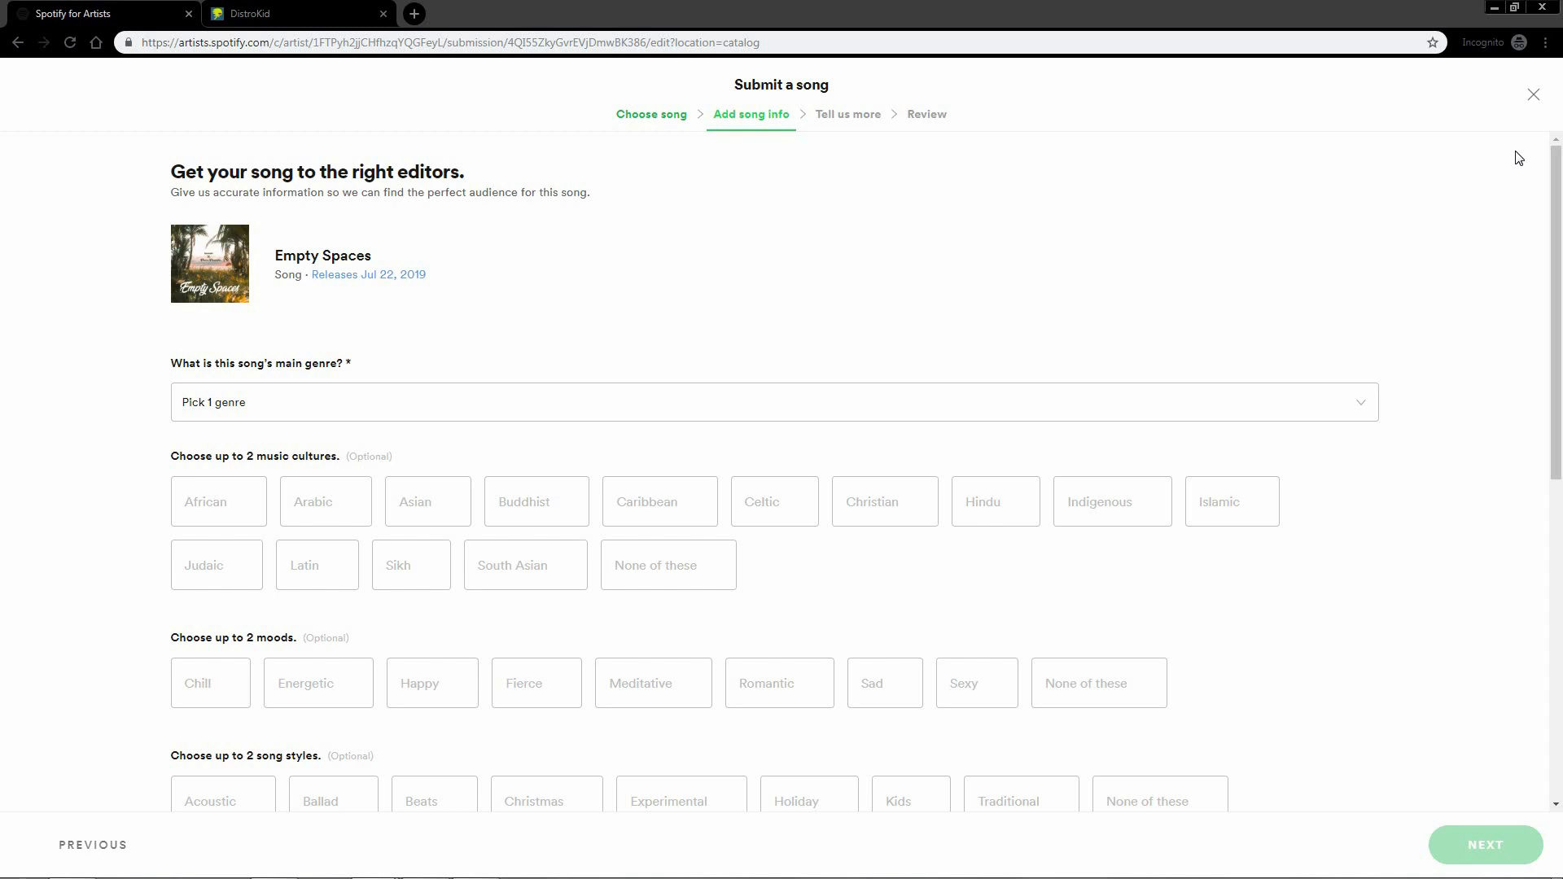
# Try Country, Indie and Hip-Hop in turn as the song's main genre to compare their subgenres
pyautogui.scroll(-1, 816, 363)
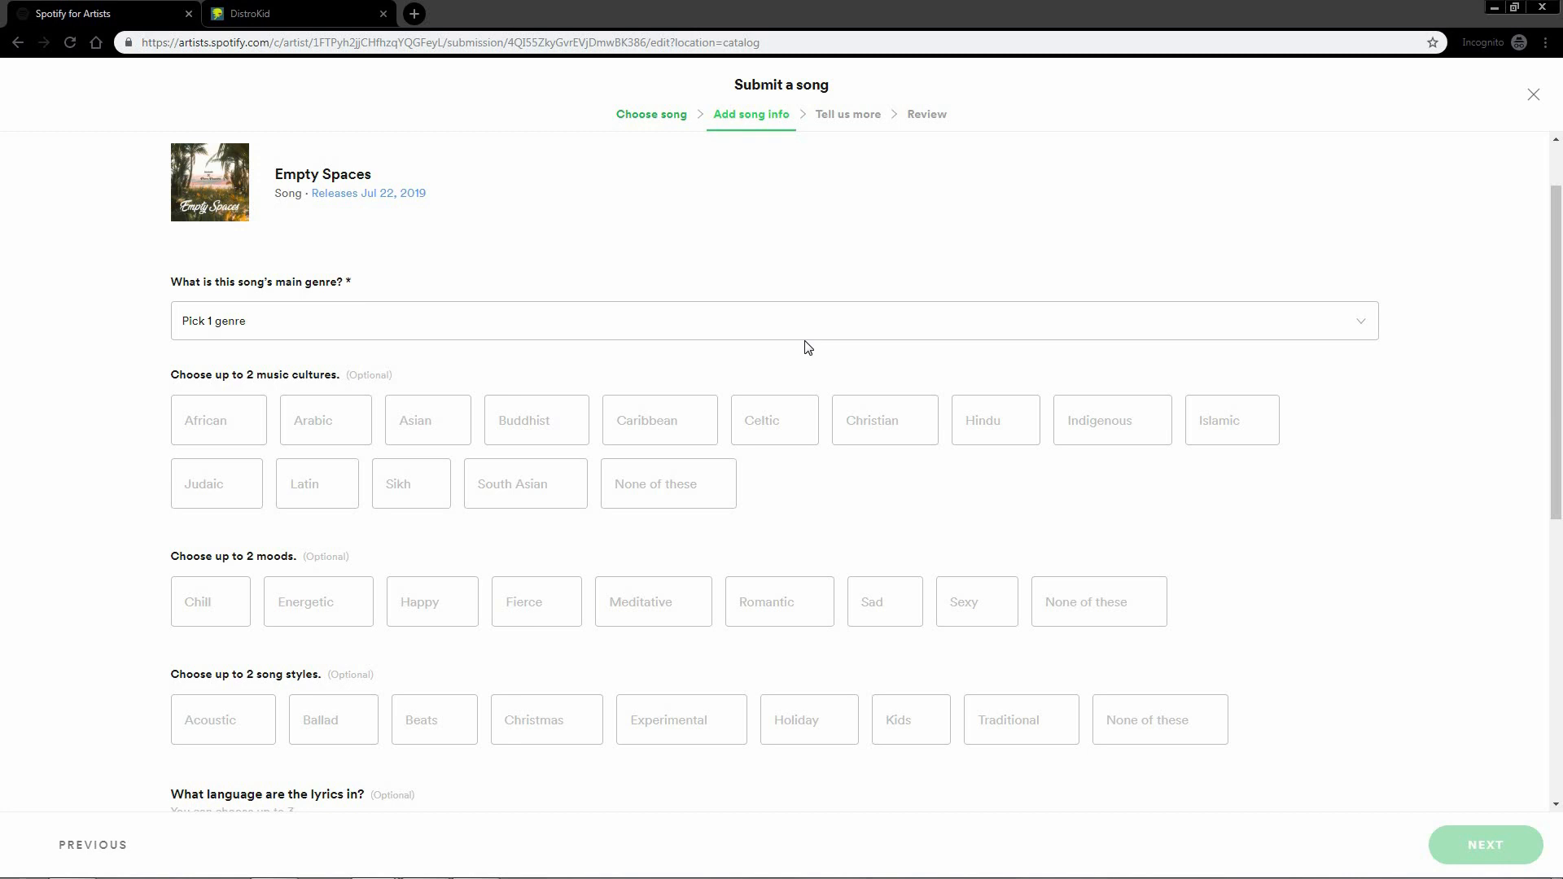
pyautogui.click(821, 339)
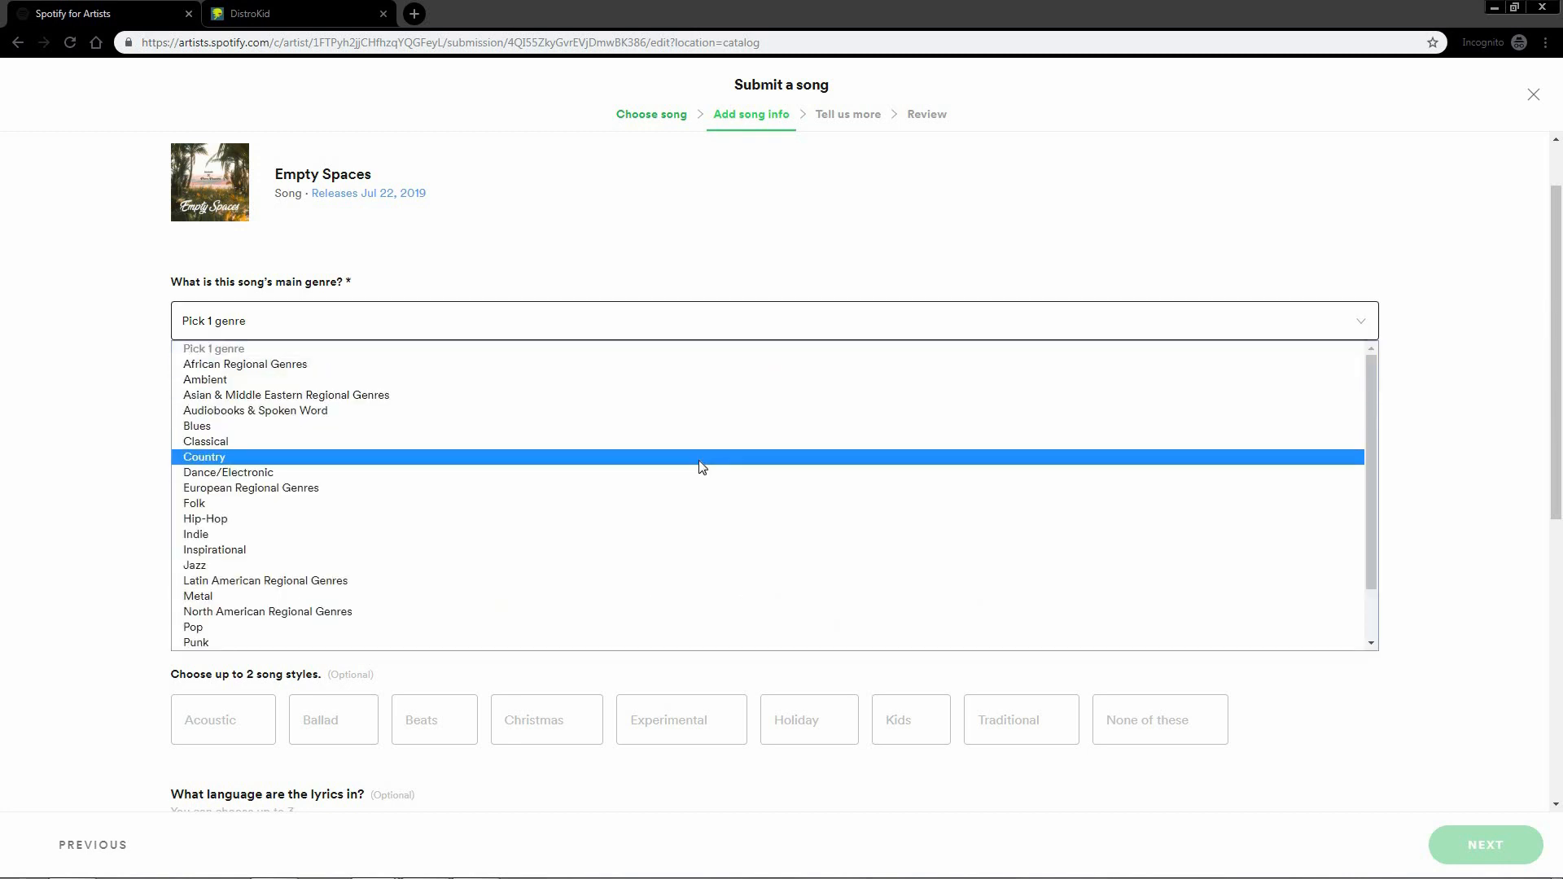
pyautogui.click(849, 489)
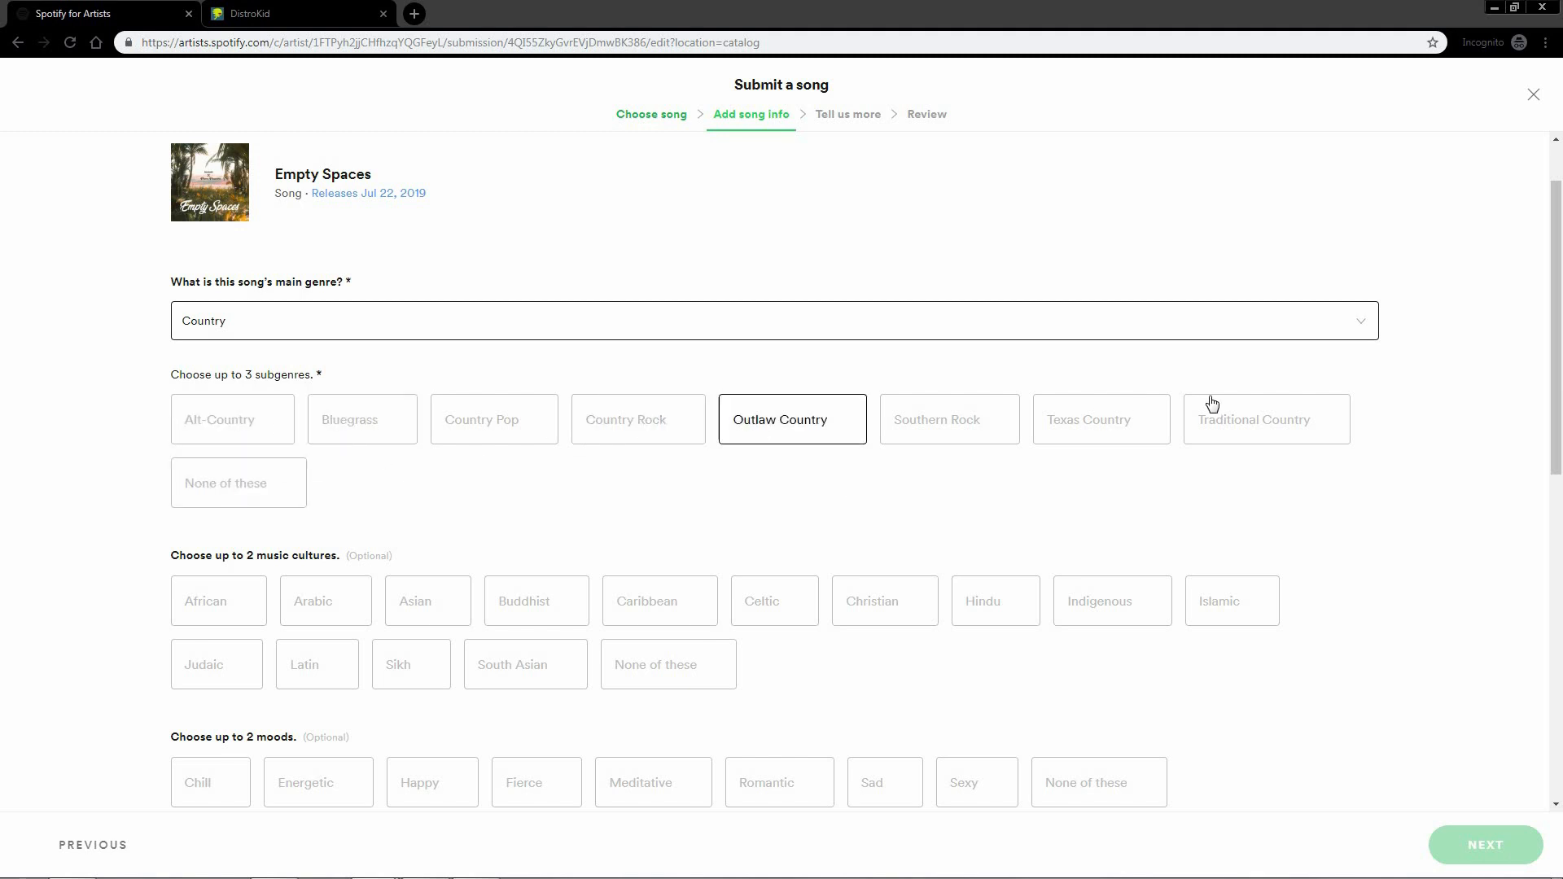
pyautogui.click(443, 326)
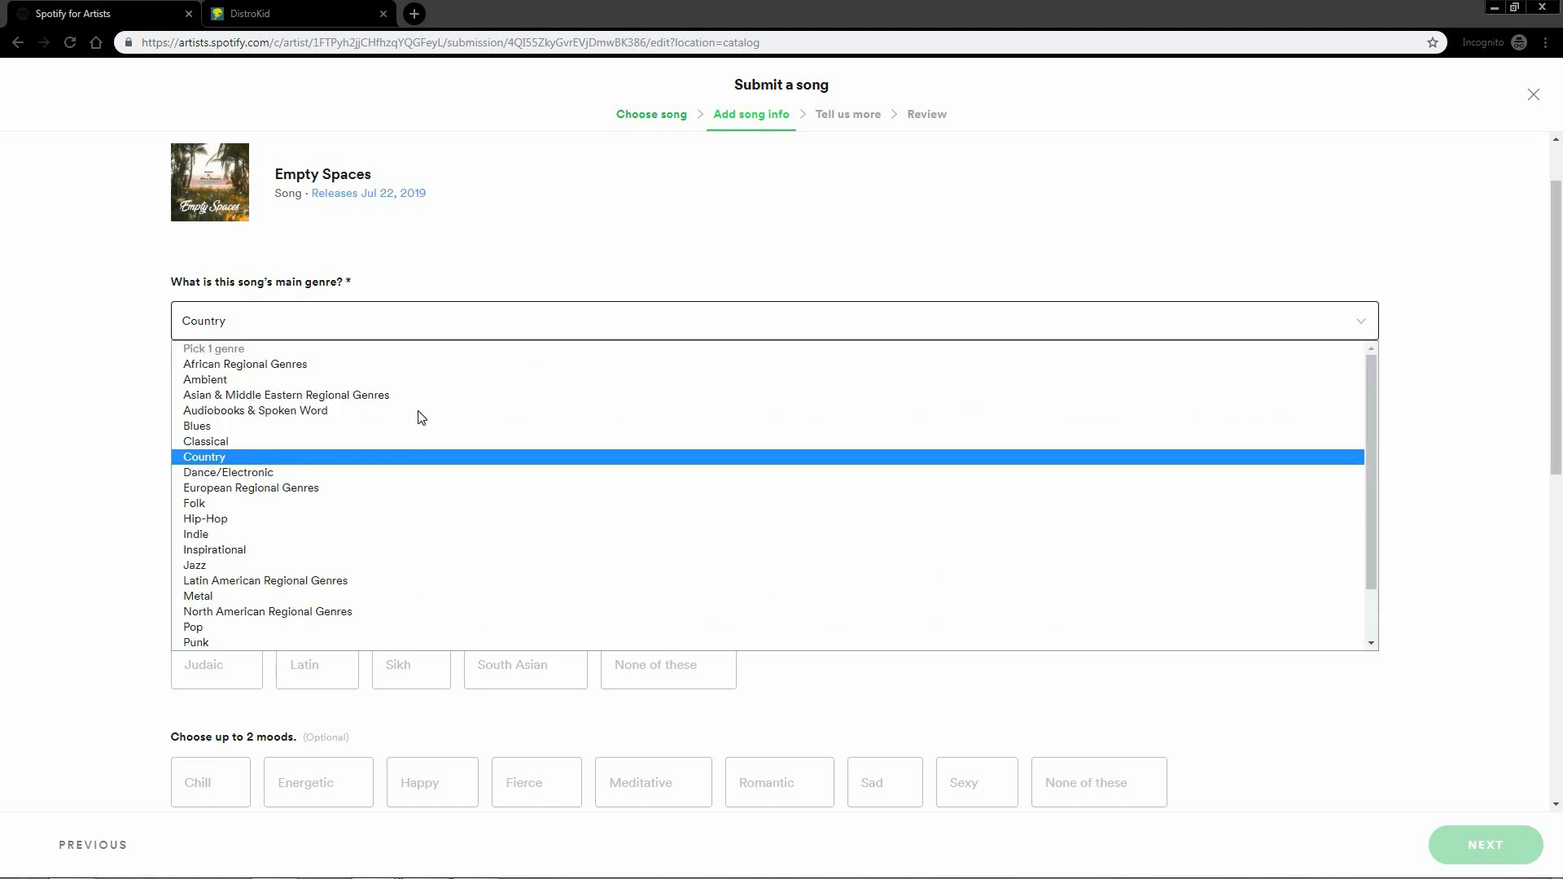
pyautogui.click(417, 534)
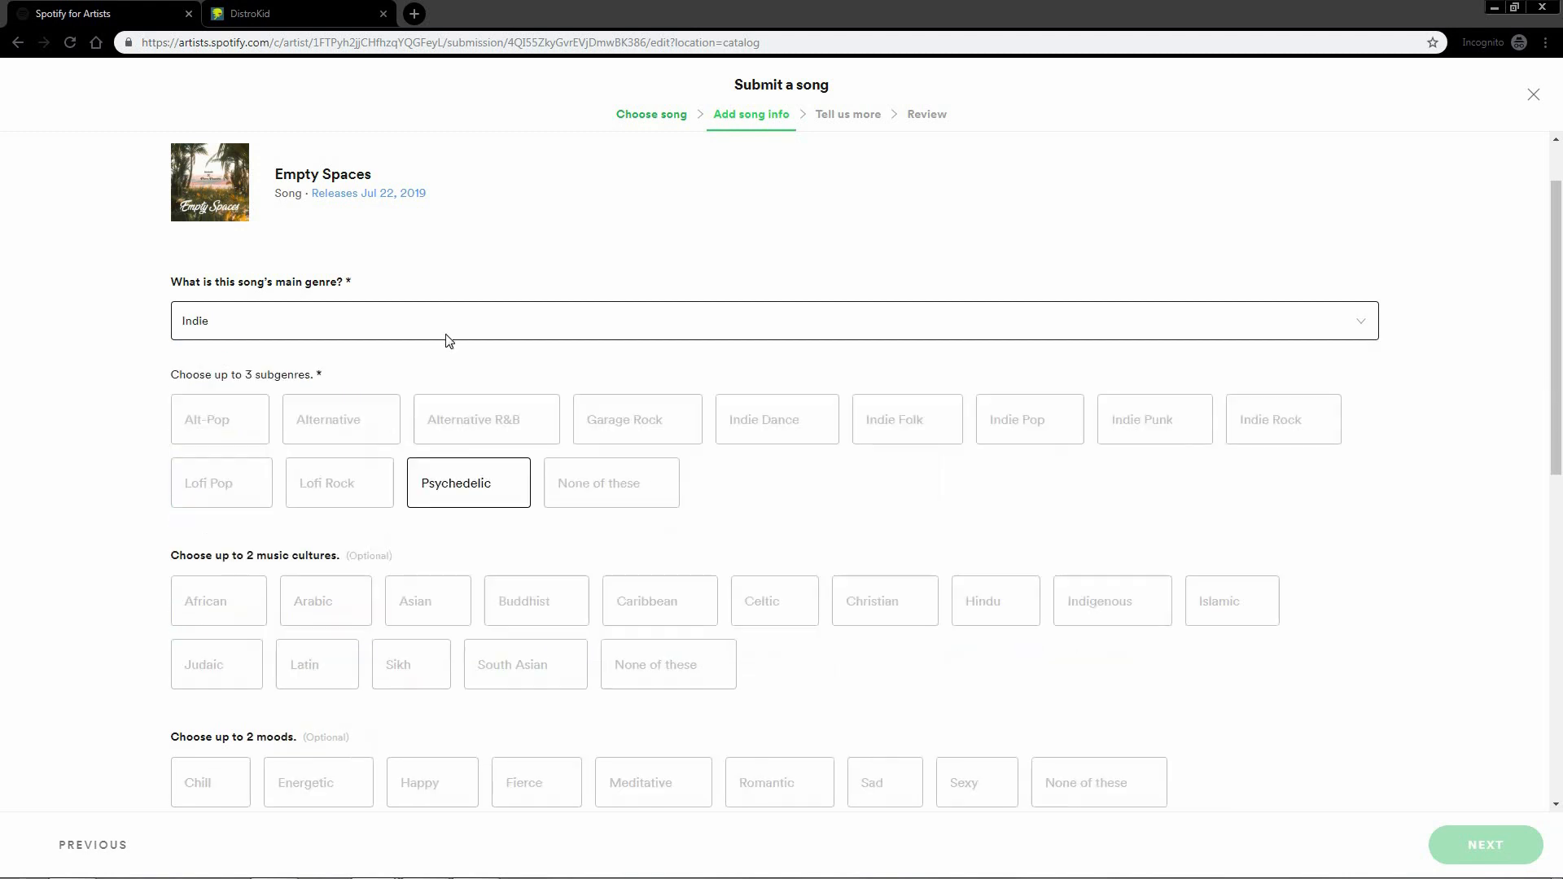
pyautogui.click(486, 334)
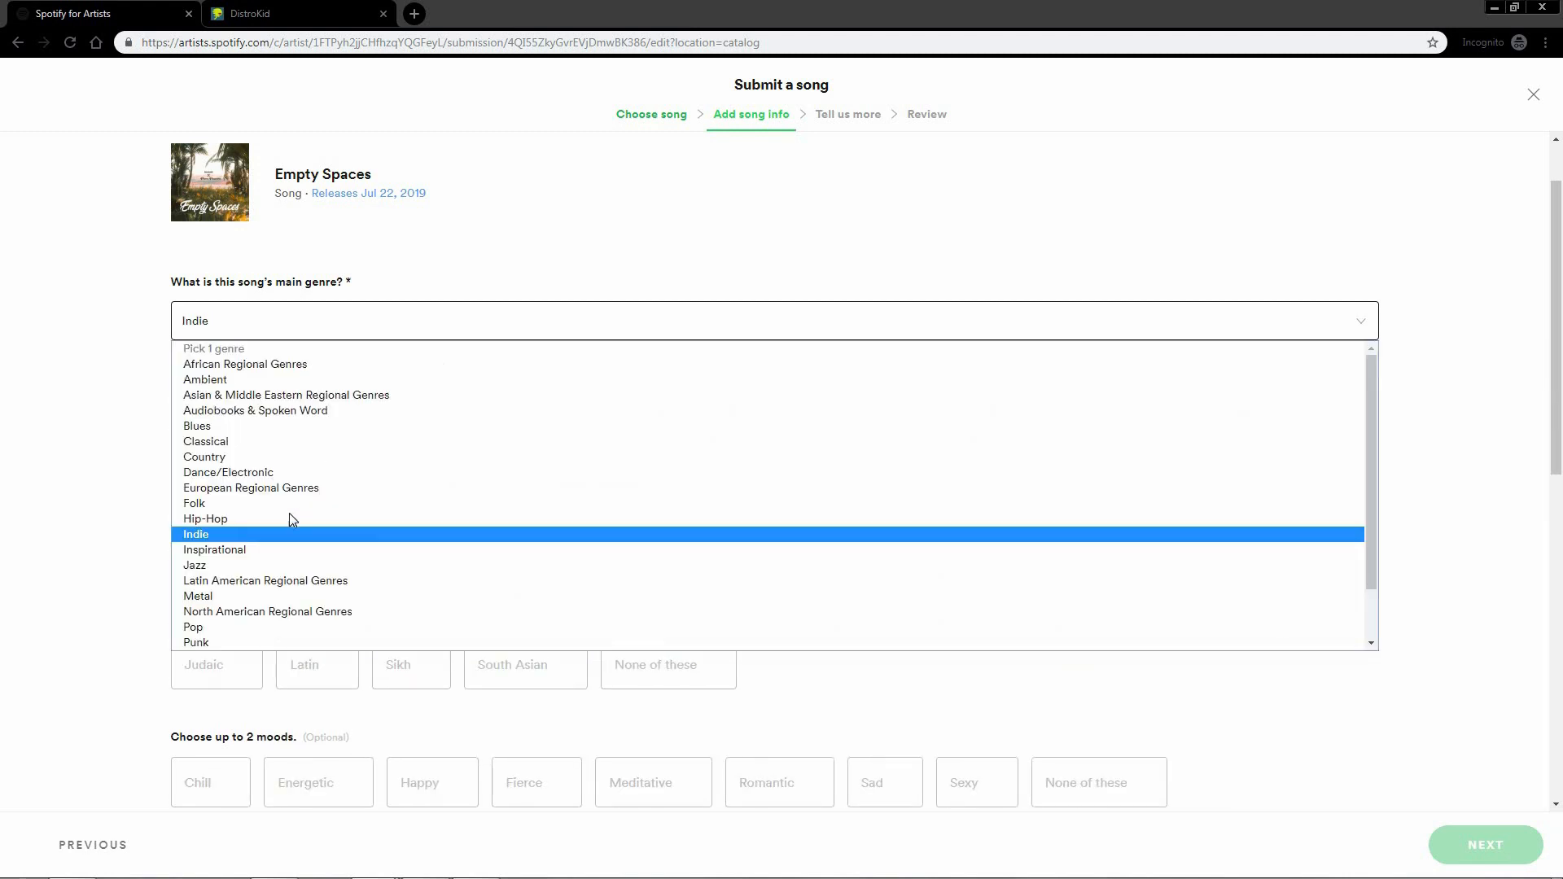
pyautogui.click(321, 500)
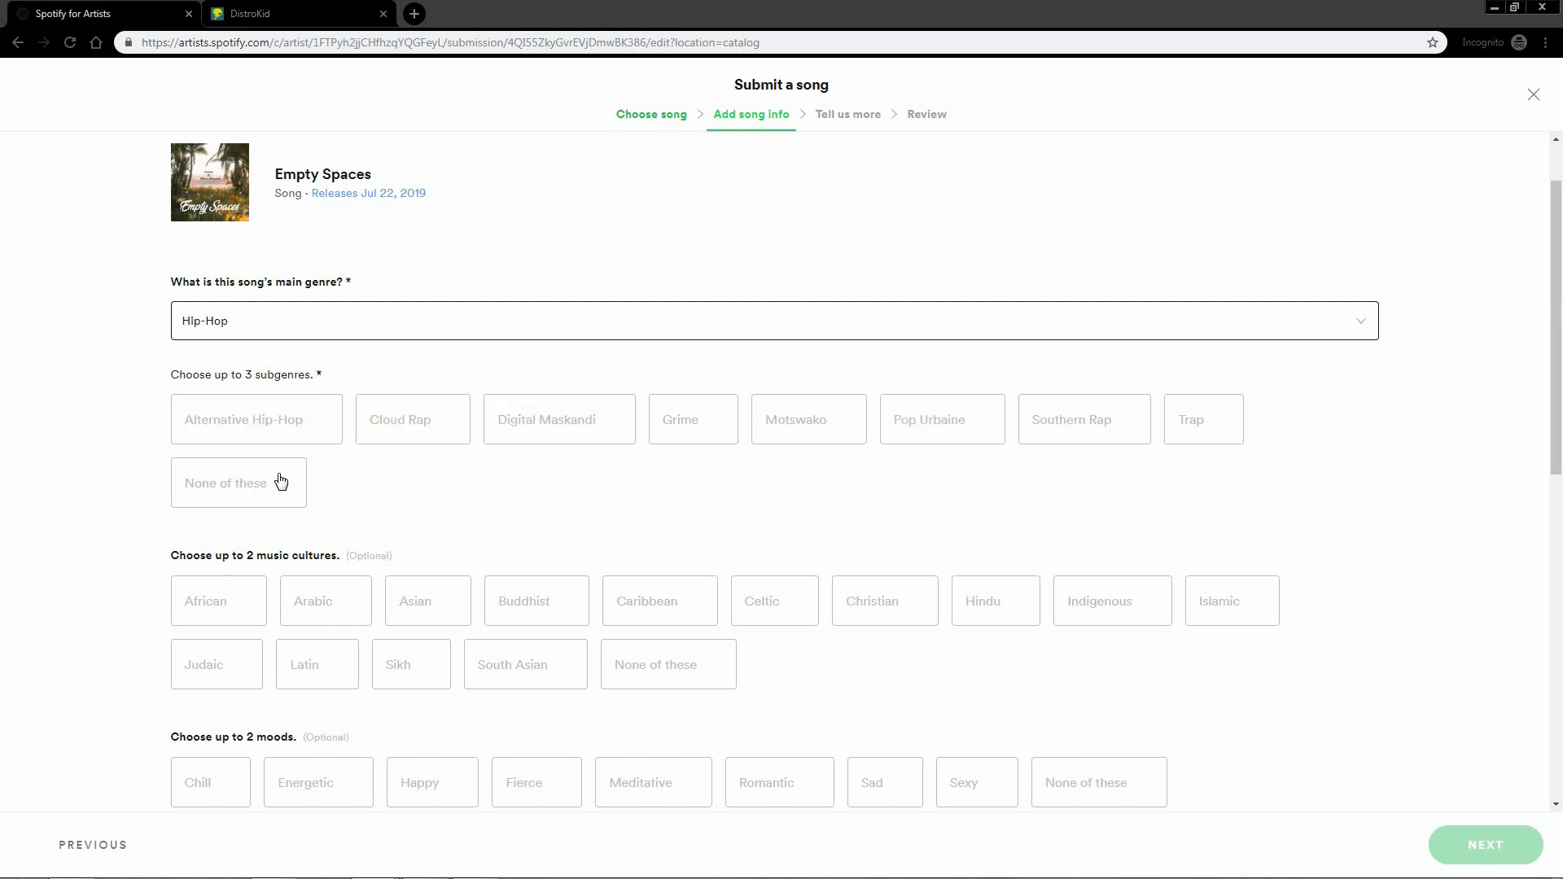
# Set the song's main genre to Country and select the subgenres Alt-Country and Country Pop
pyautogui.click(423, 322)
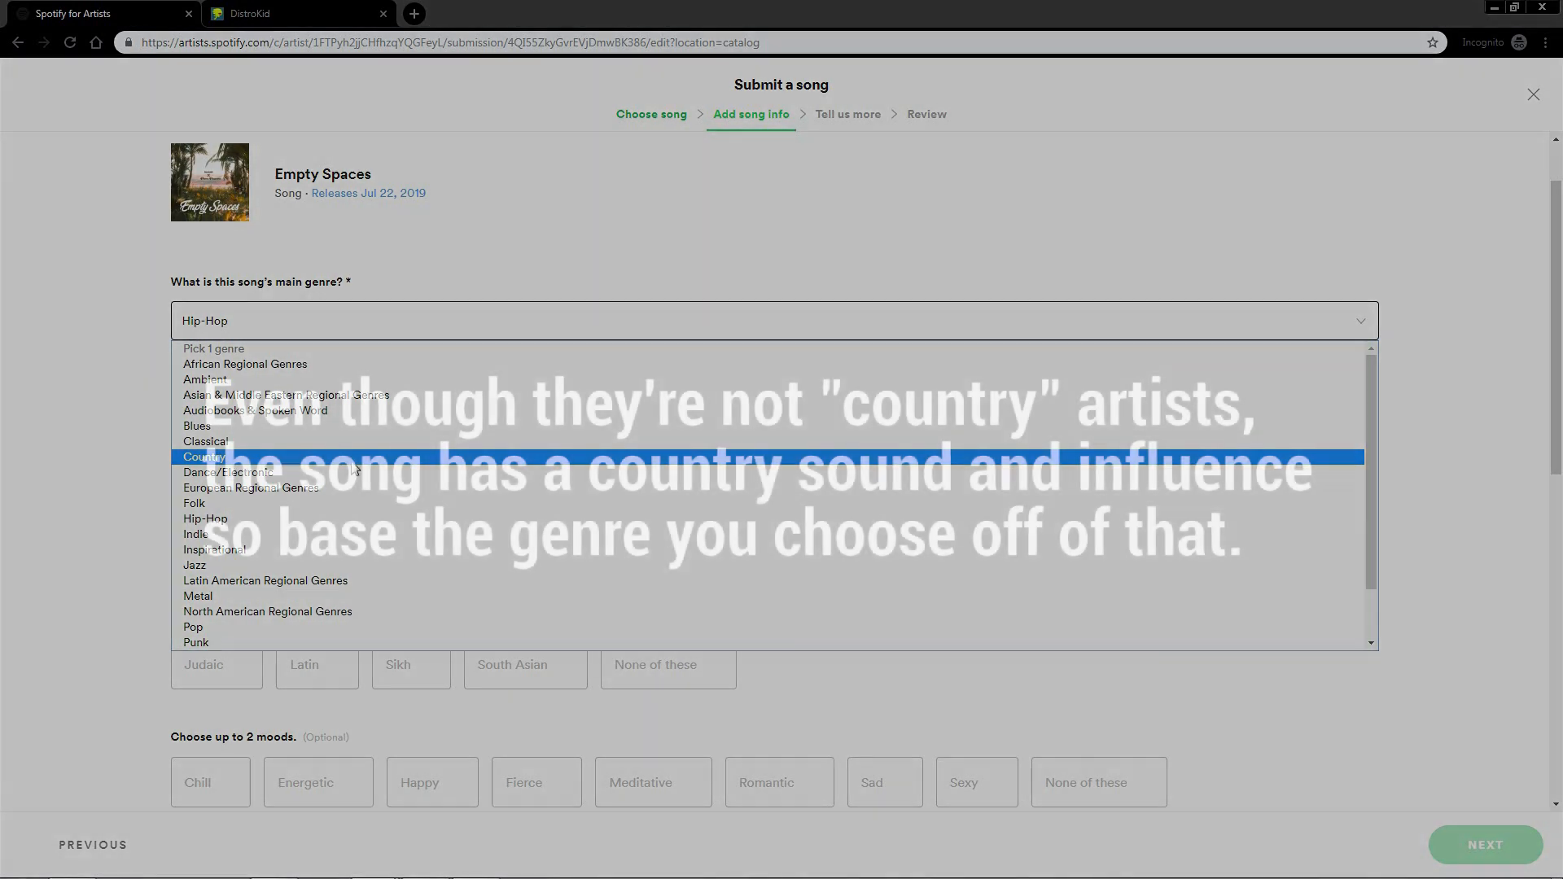
pyautogui.click(352, 461)
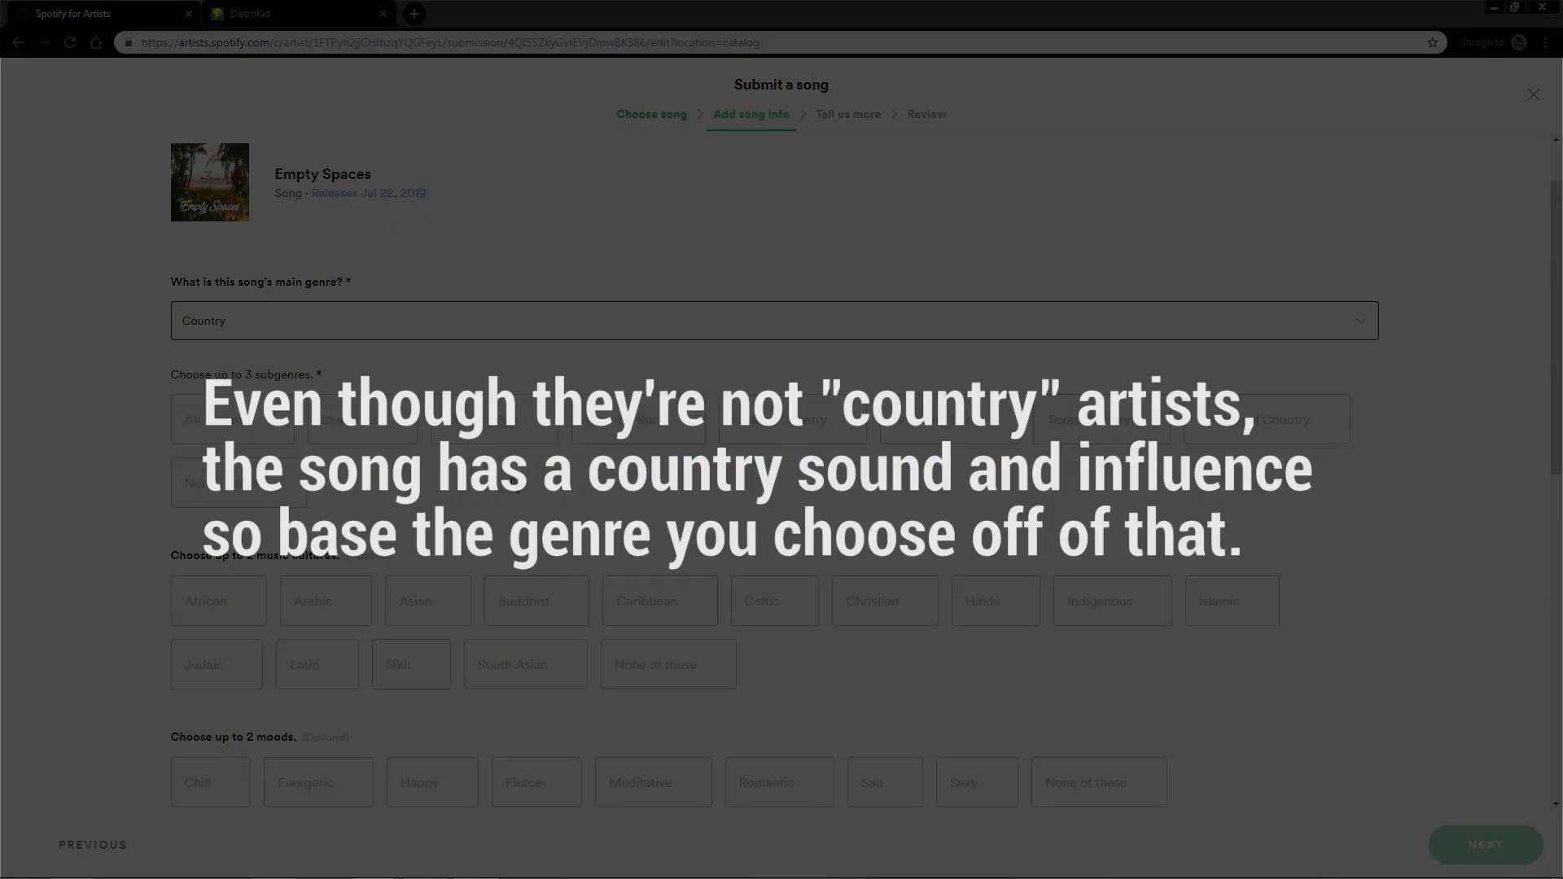
pyautogui.click(248, 431)
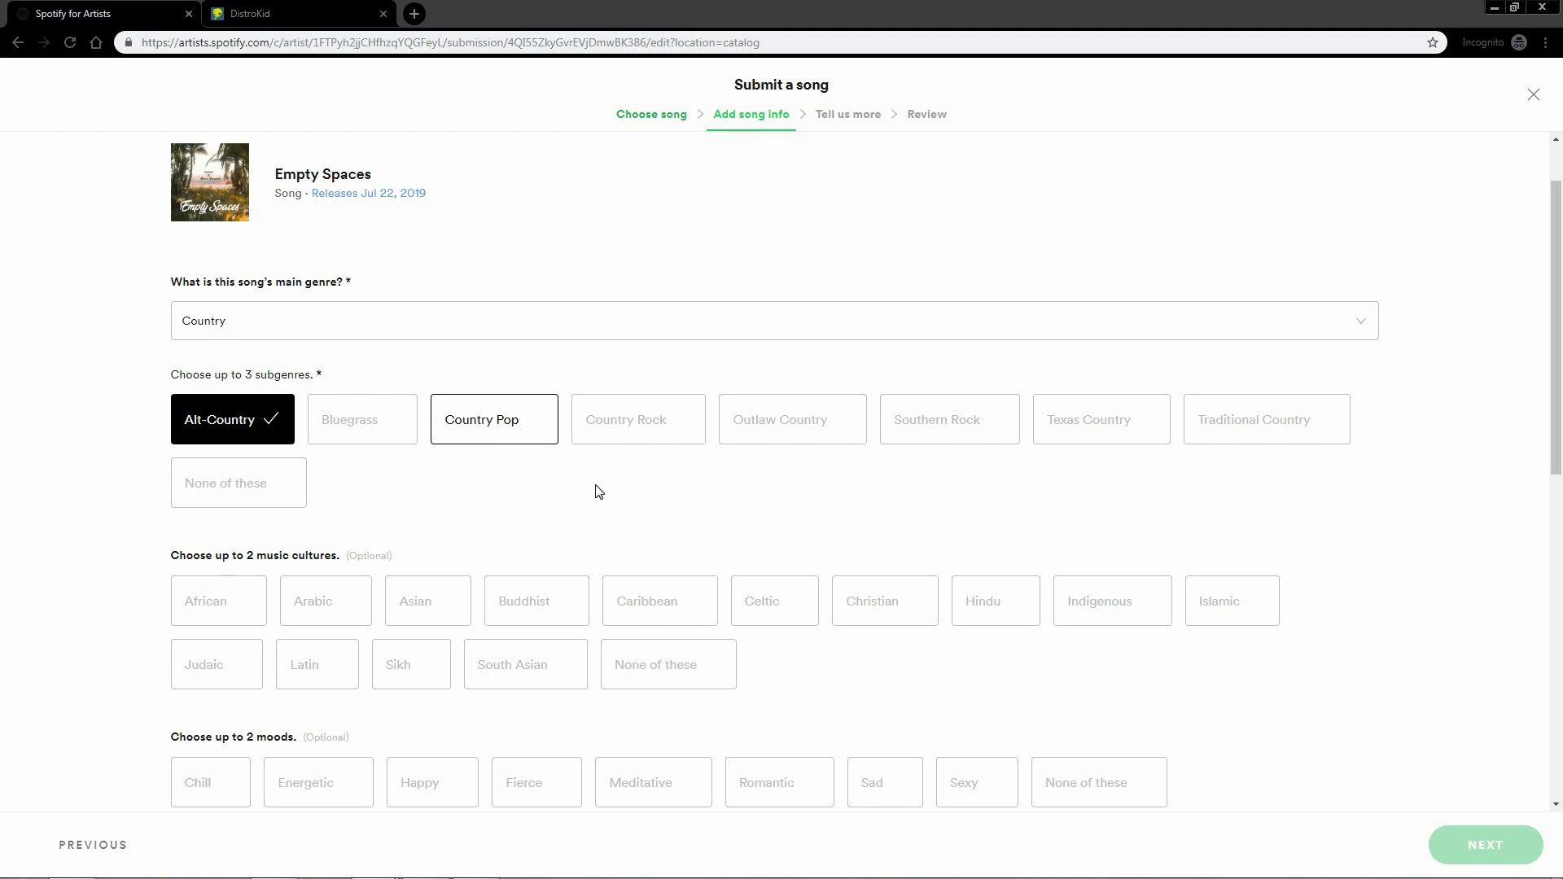
# Describe the song with None of these for music cultures, Chill for mood and Acoustic for song style
pyautogui.scroll(-2, 652, 527)
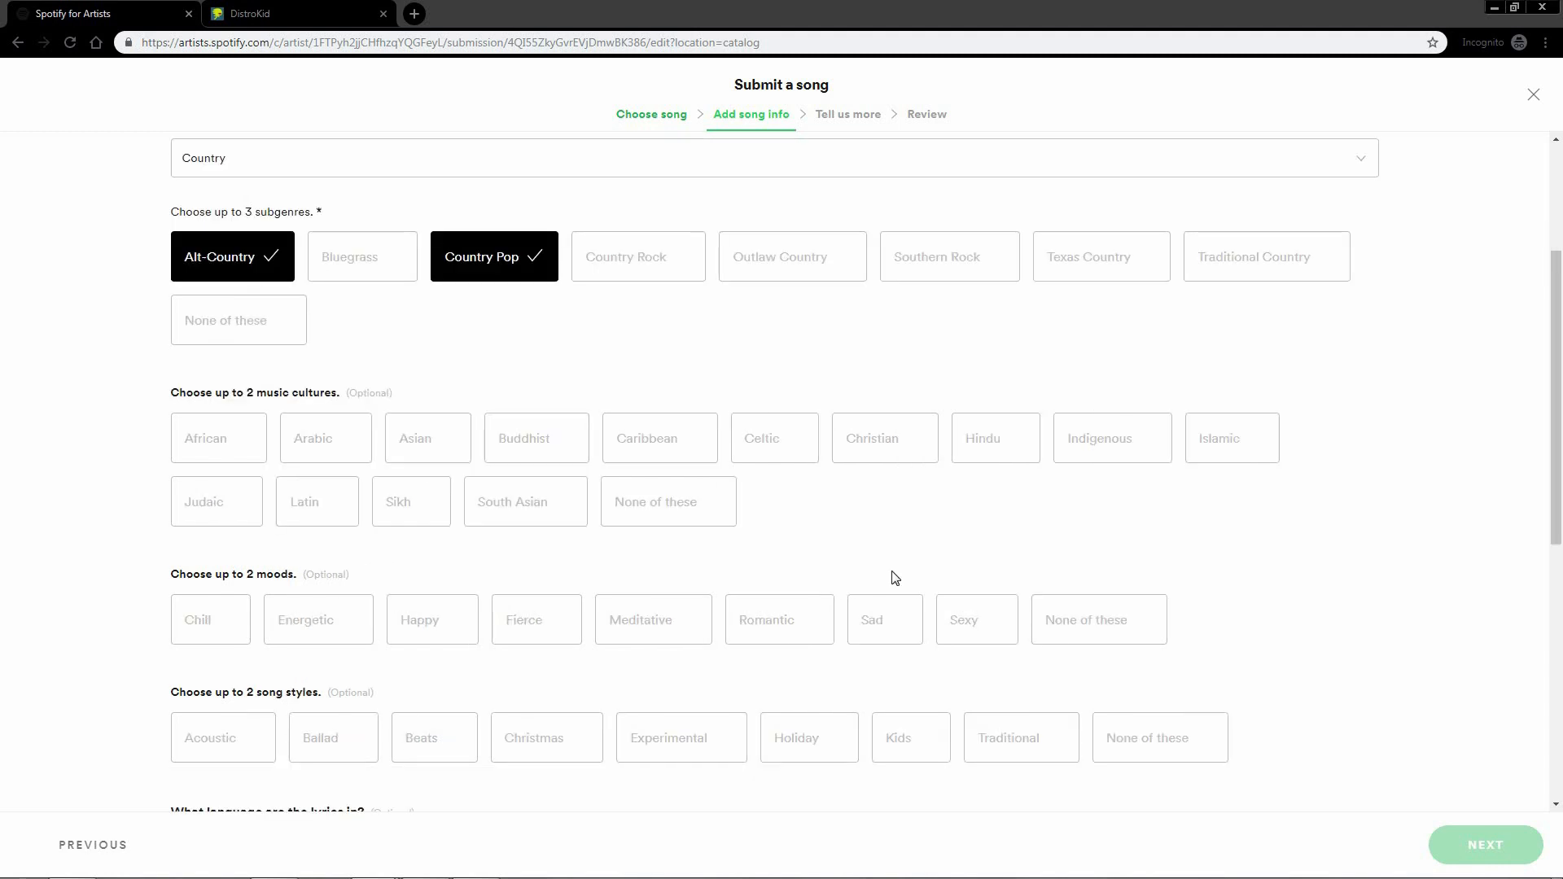
pyautogui.click(712, 518)
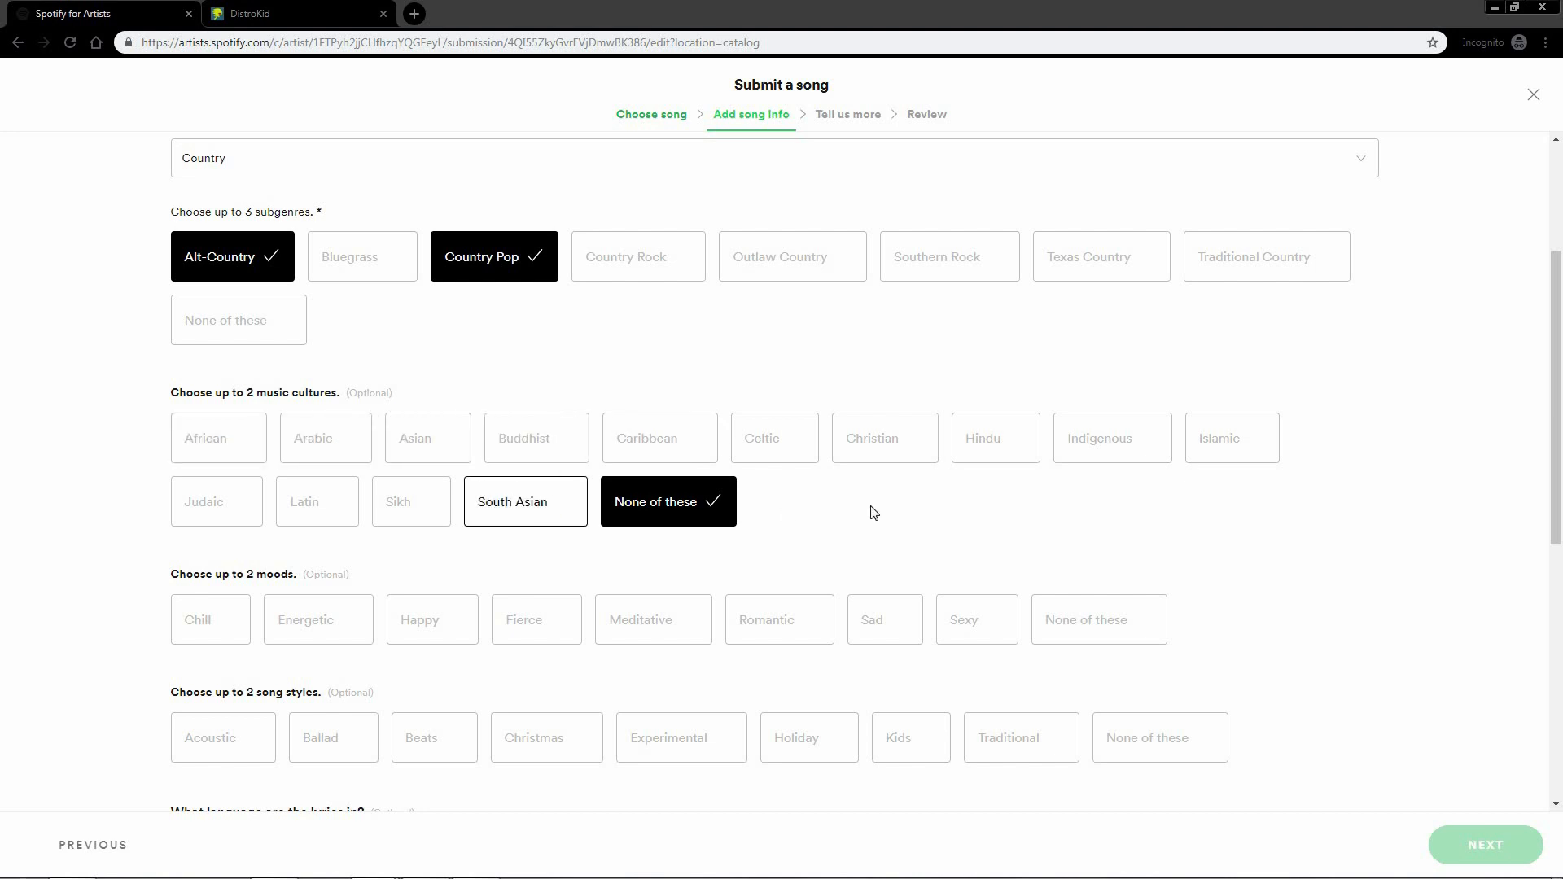
pyautogui.scroll(-2, 894, 548)
pyautogui.scroll(-1, 1066, 694)
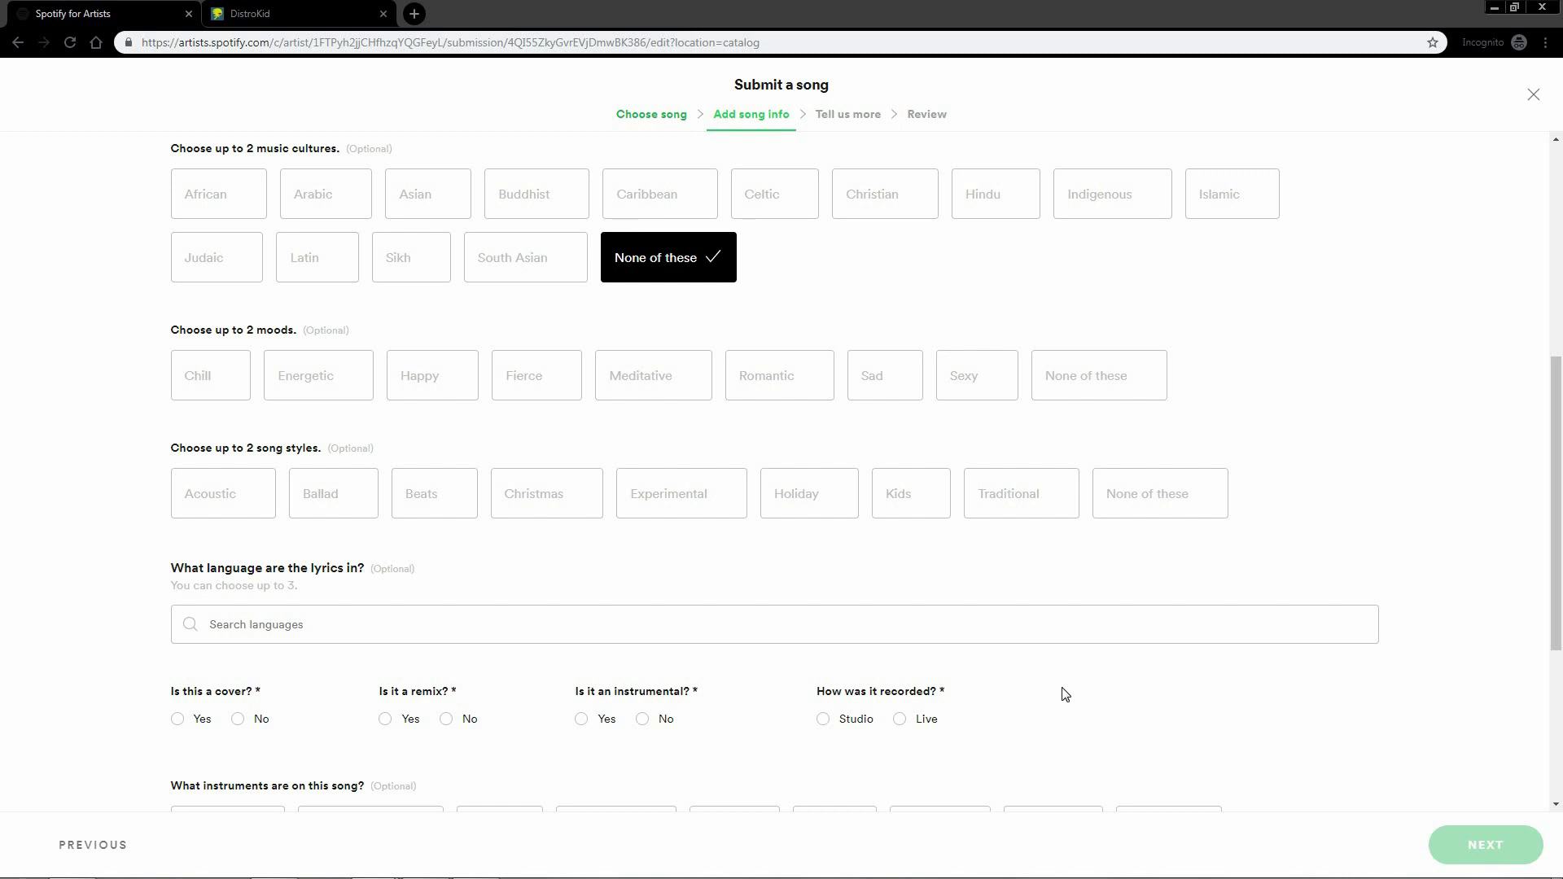
pyautogui.click(241, 398)
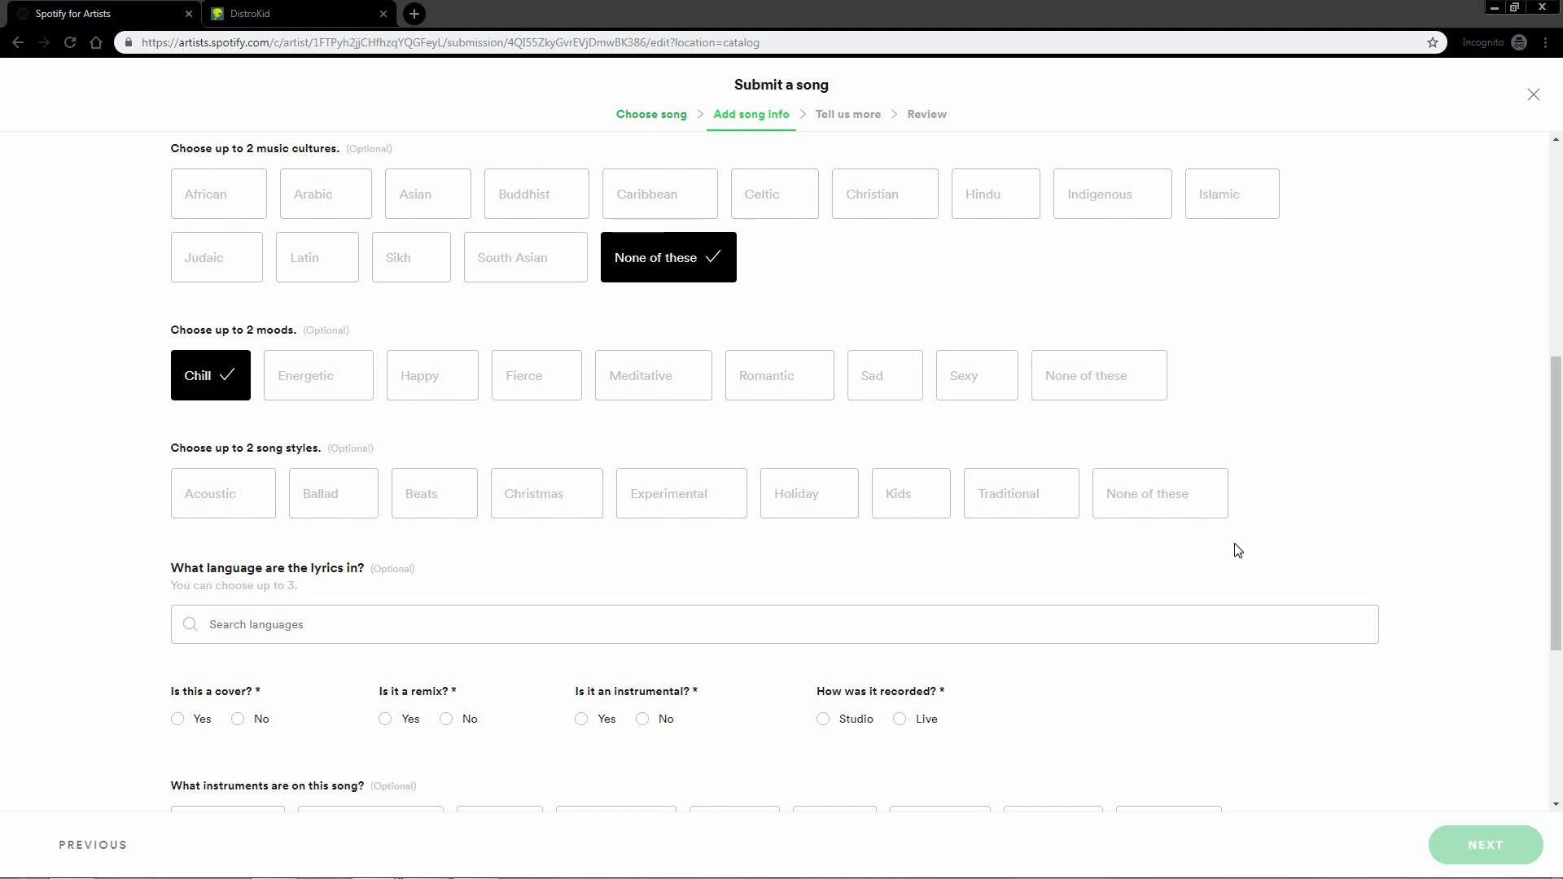
pyautogui.click(236, 508)
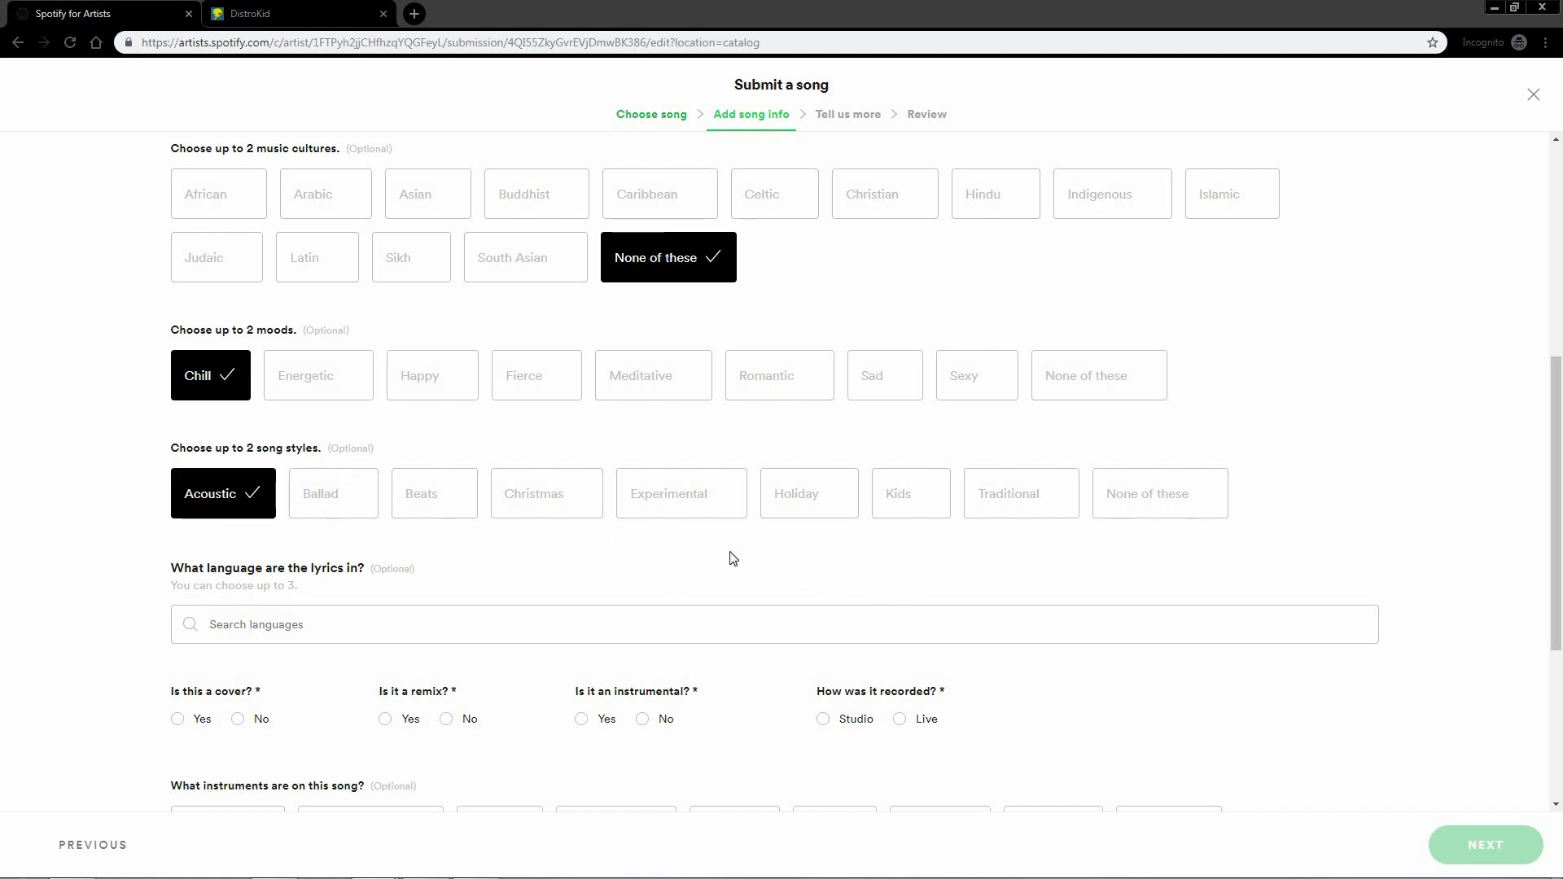
pyautogui.scroll(-2, 691, 557)
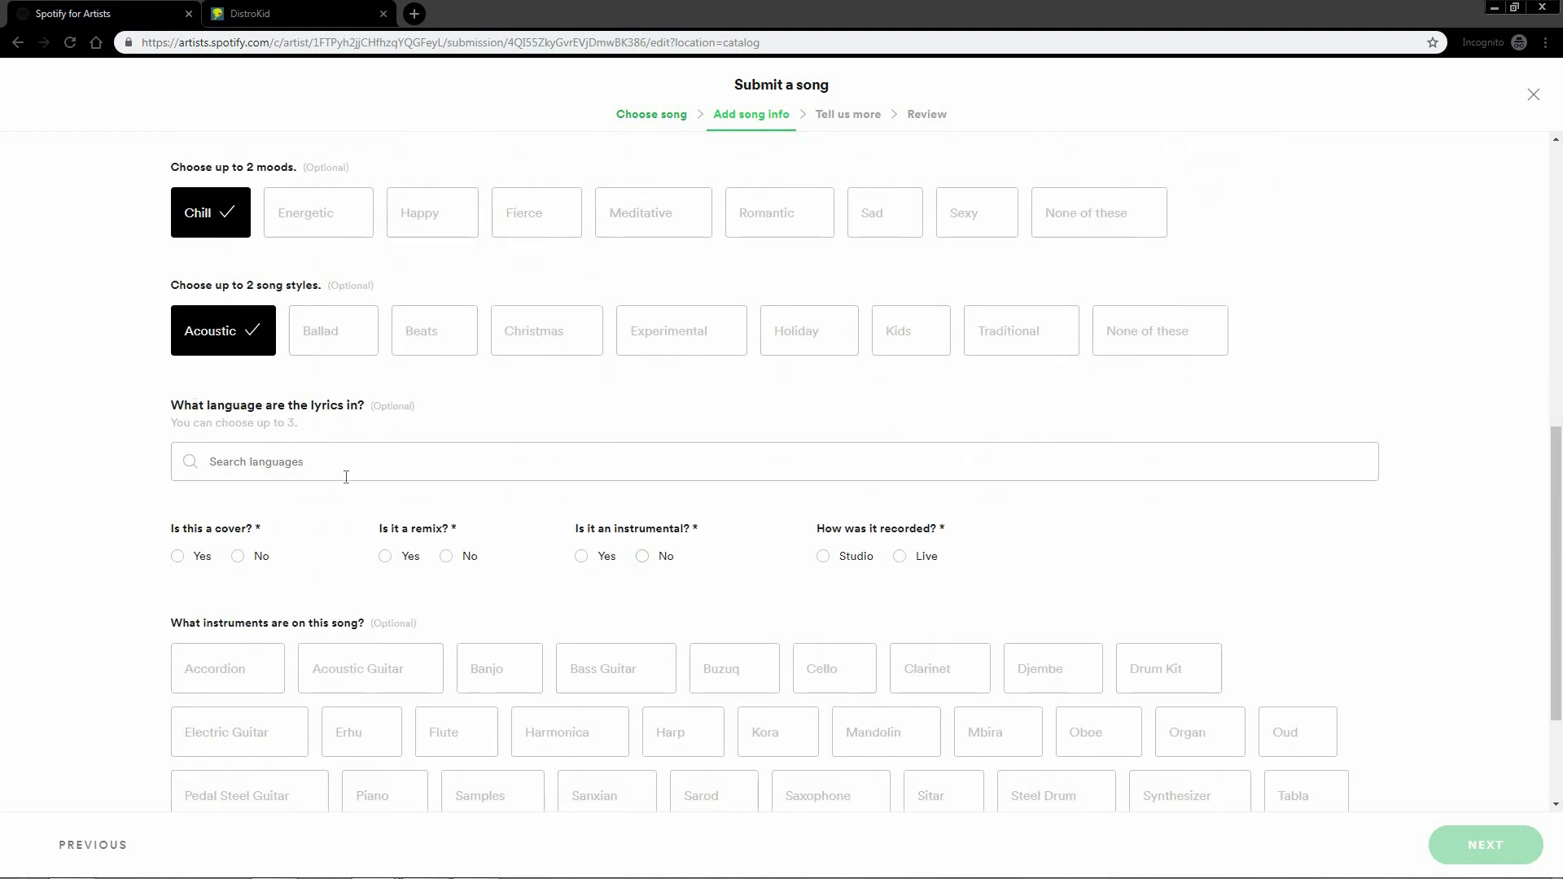
# Search the languages for English and set it as the language of the song's lyrics
pyautogui.click(342, 464)
pyautogui.write('Enl')
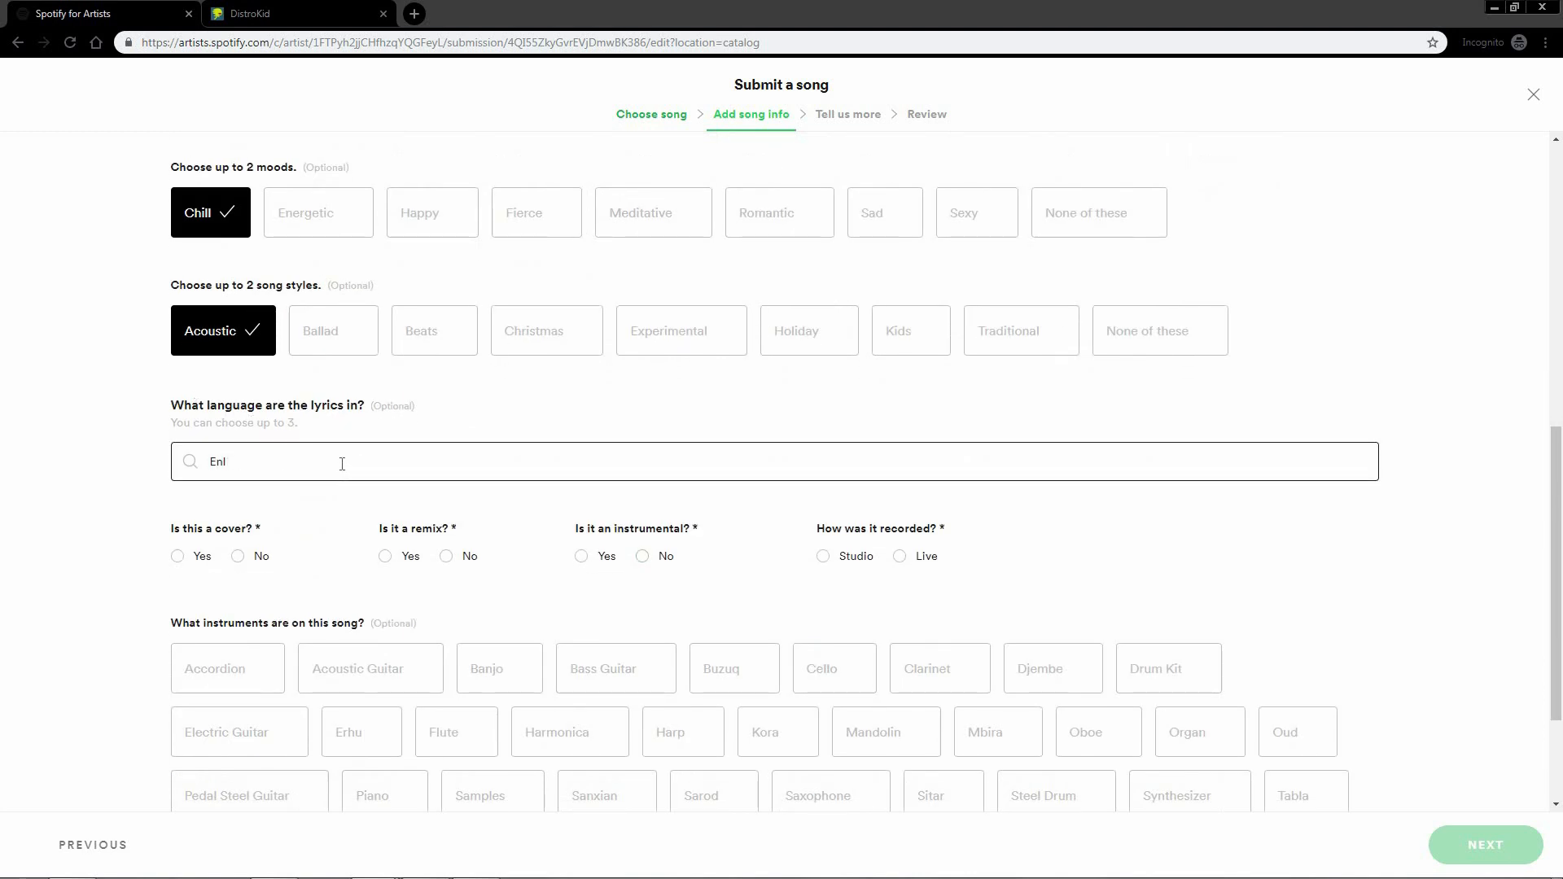
pyautogui.press('BackSpace')
pyautogui.write('glish')
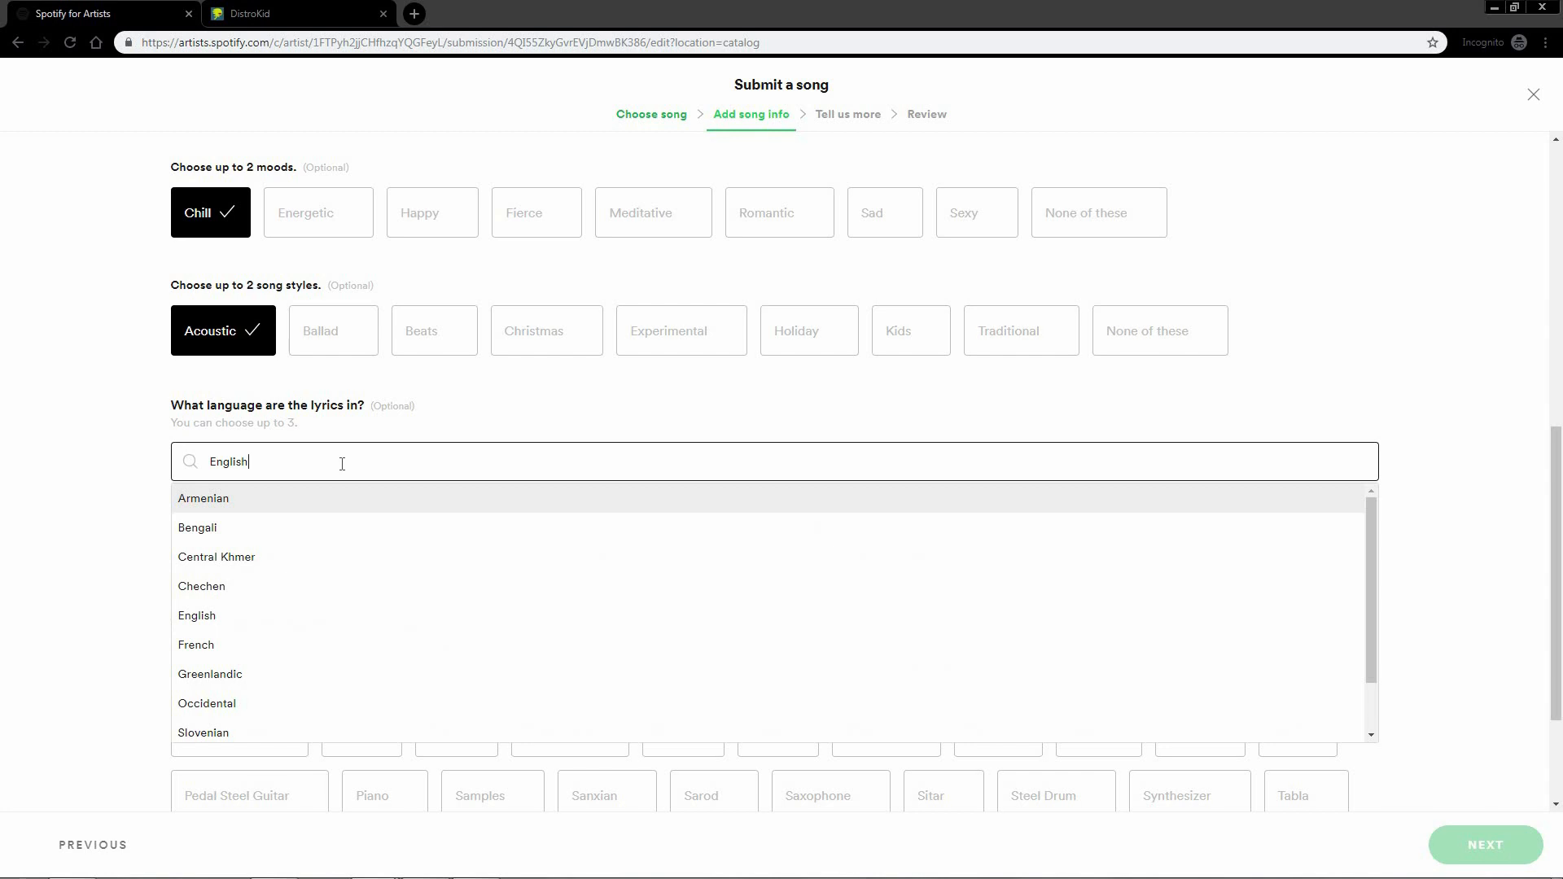
pyautogui.click(293, 504)
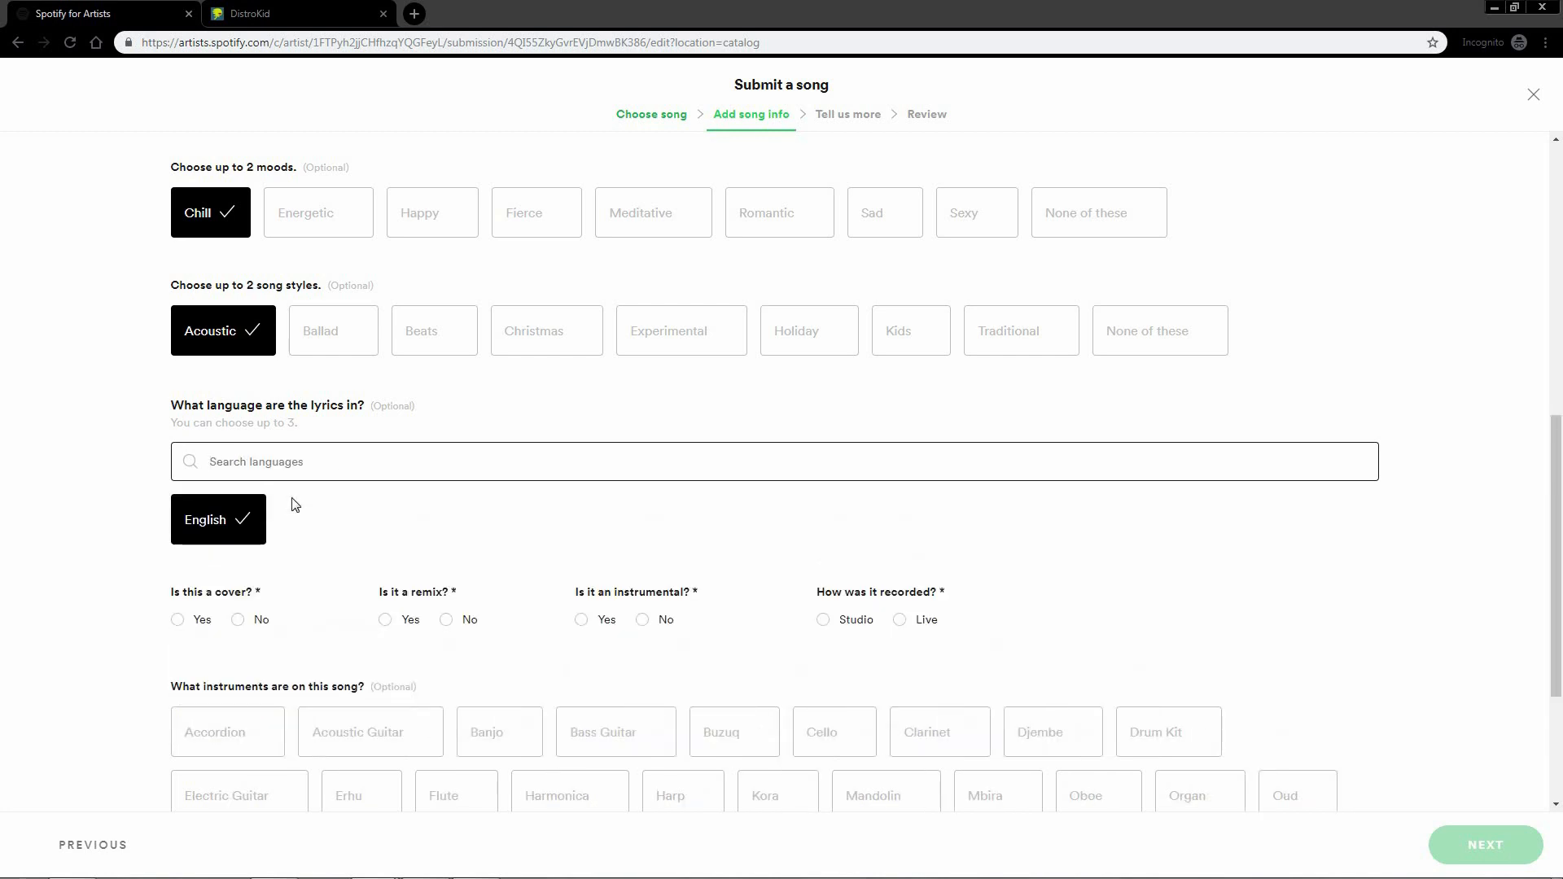
# Answer No for cover, remix and instrumental, and set the recording type to Studio
pyautogui.click(238, 620)
pyautogui.click(447, 622)
pyautogui.click(642, 621)
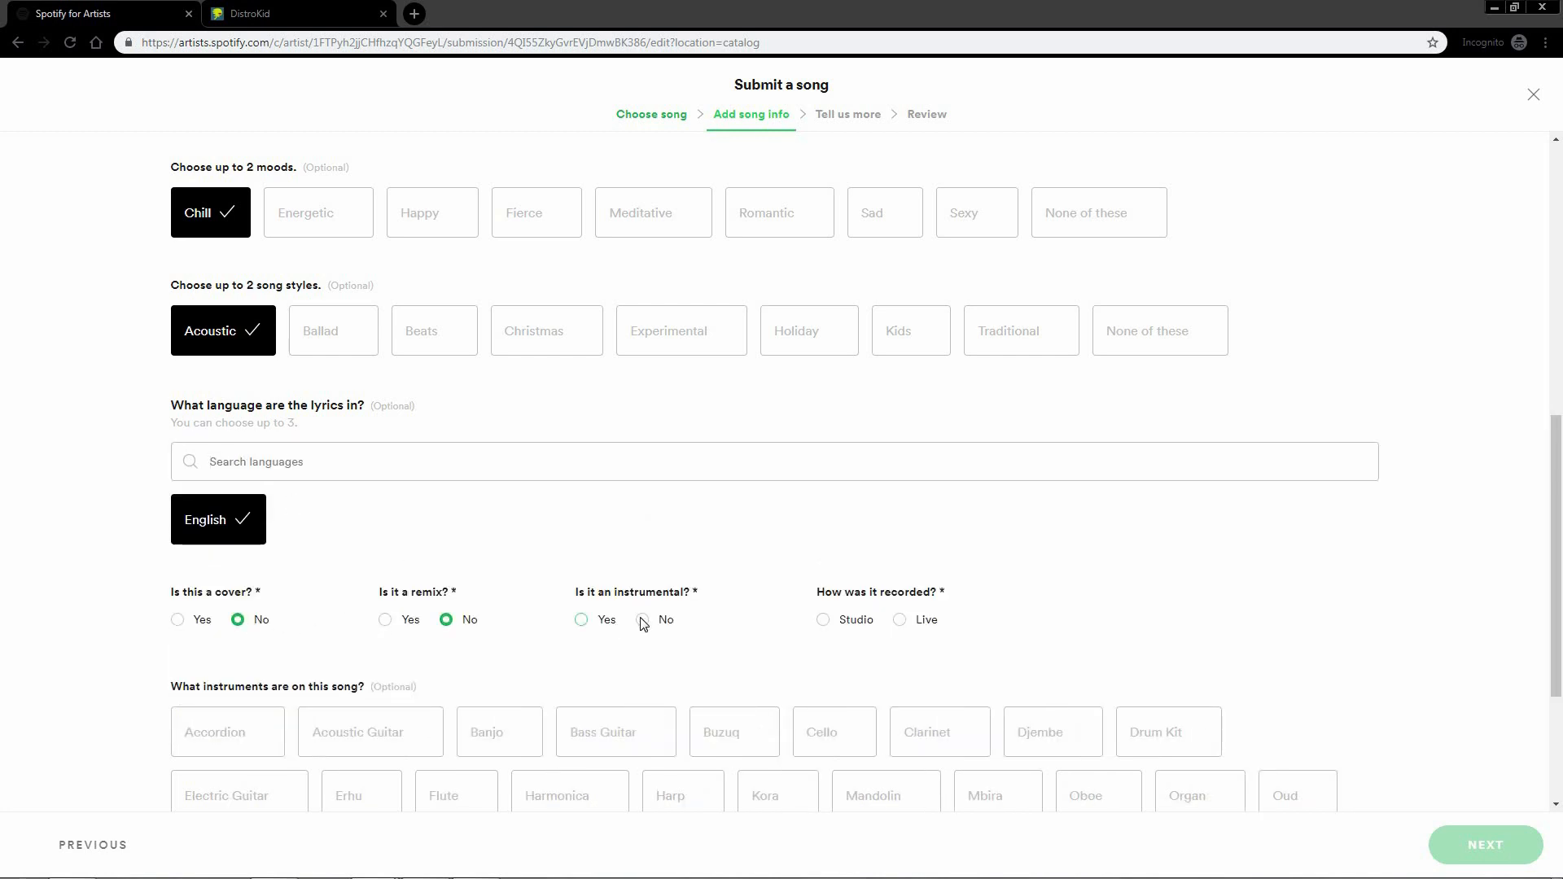
pyautogui.click(847, 623)
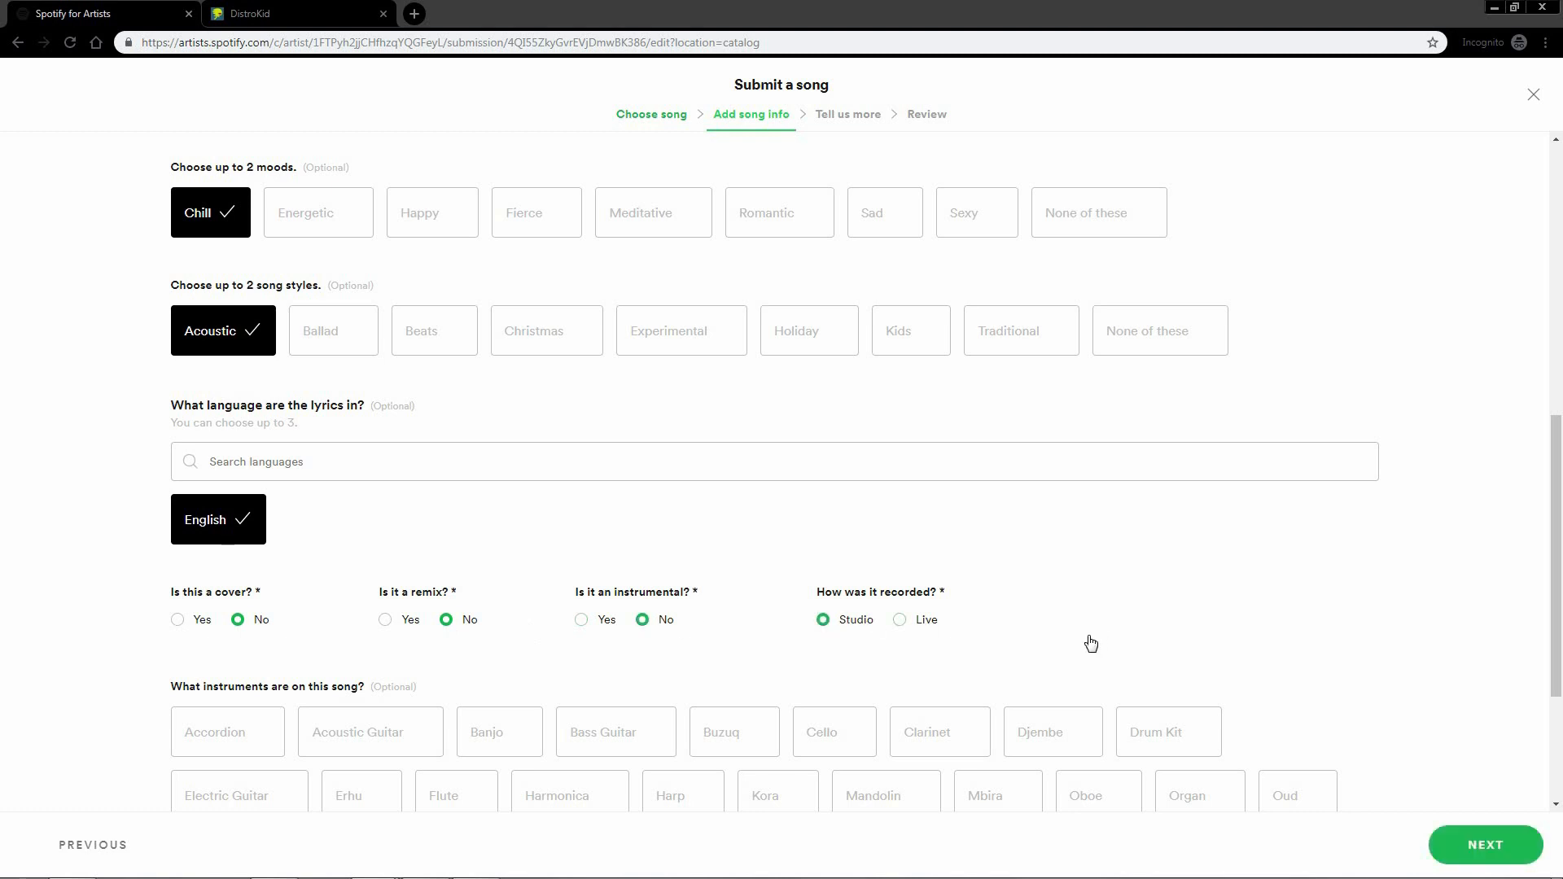
pyautogui.scroll(-3, 1092, 639)
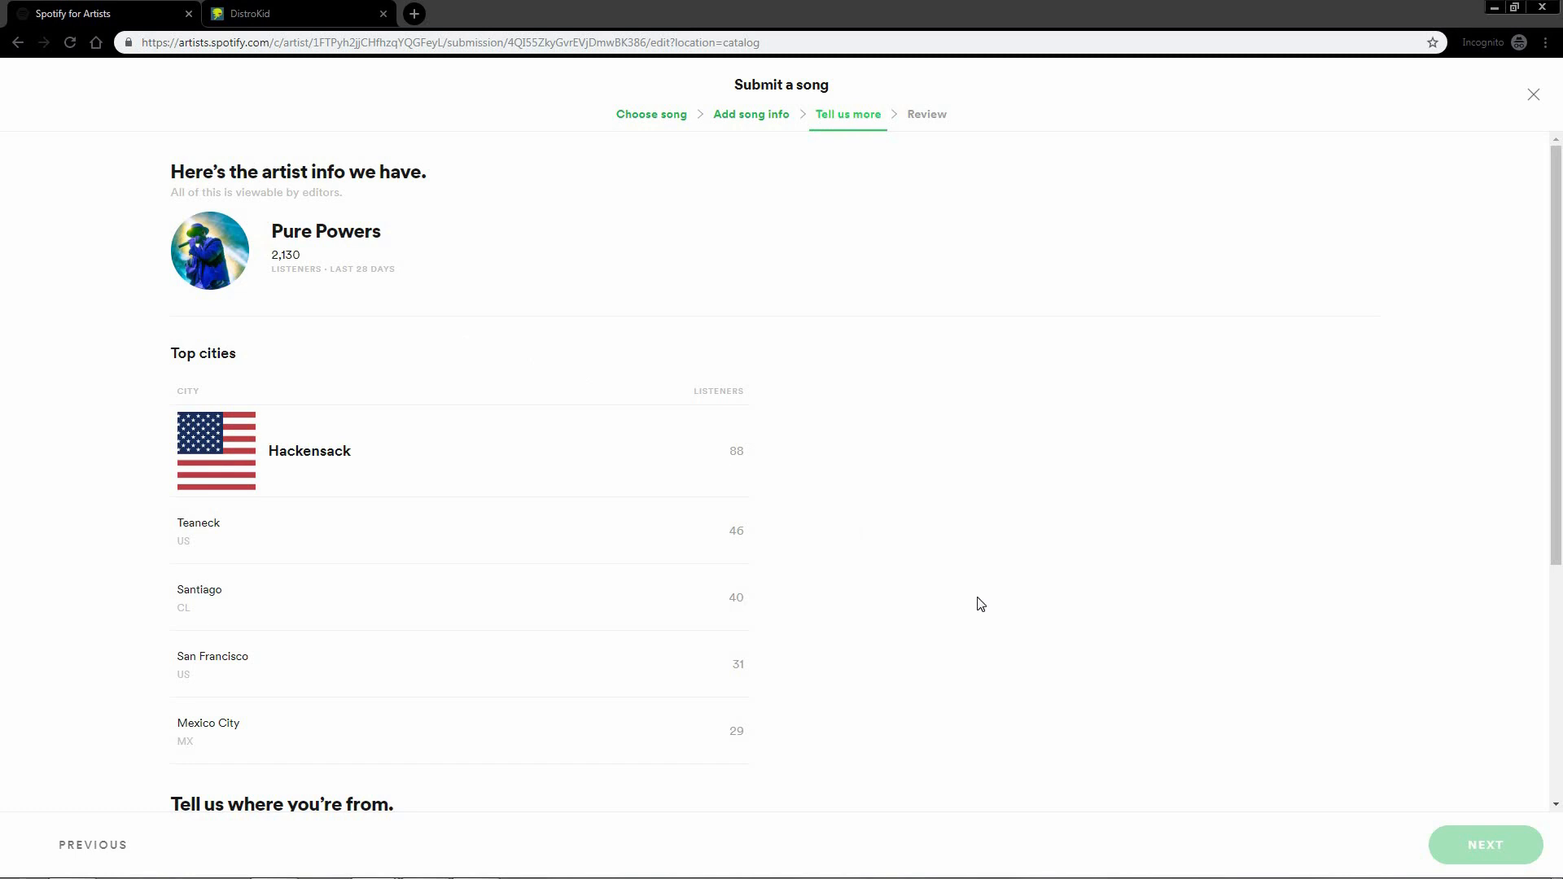
# Search for hawaii as the city the artist most identifies with and choose Hawaii Kai, Hawaii, US
pyautogui.scroll(-2, 1039, 632)
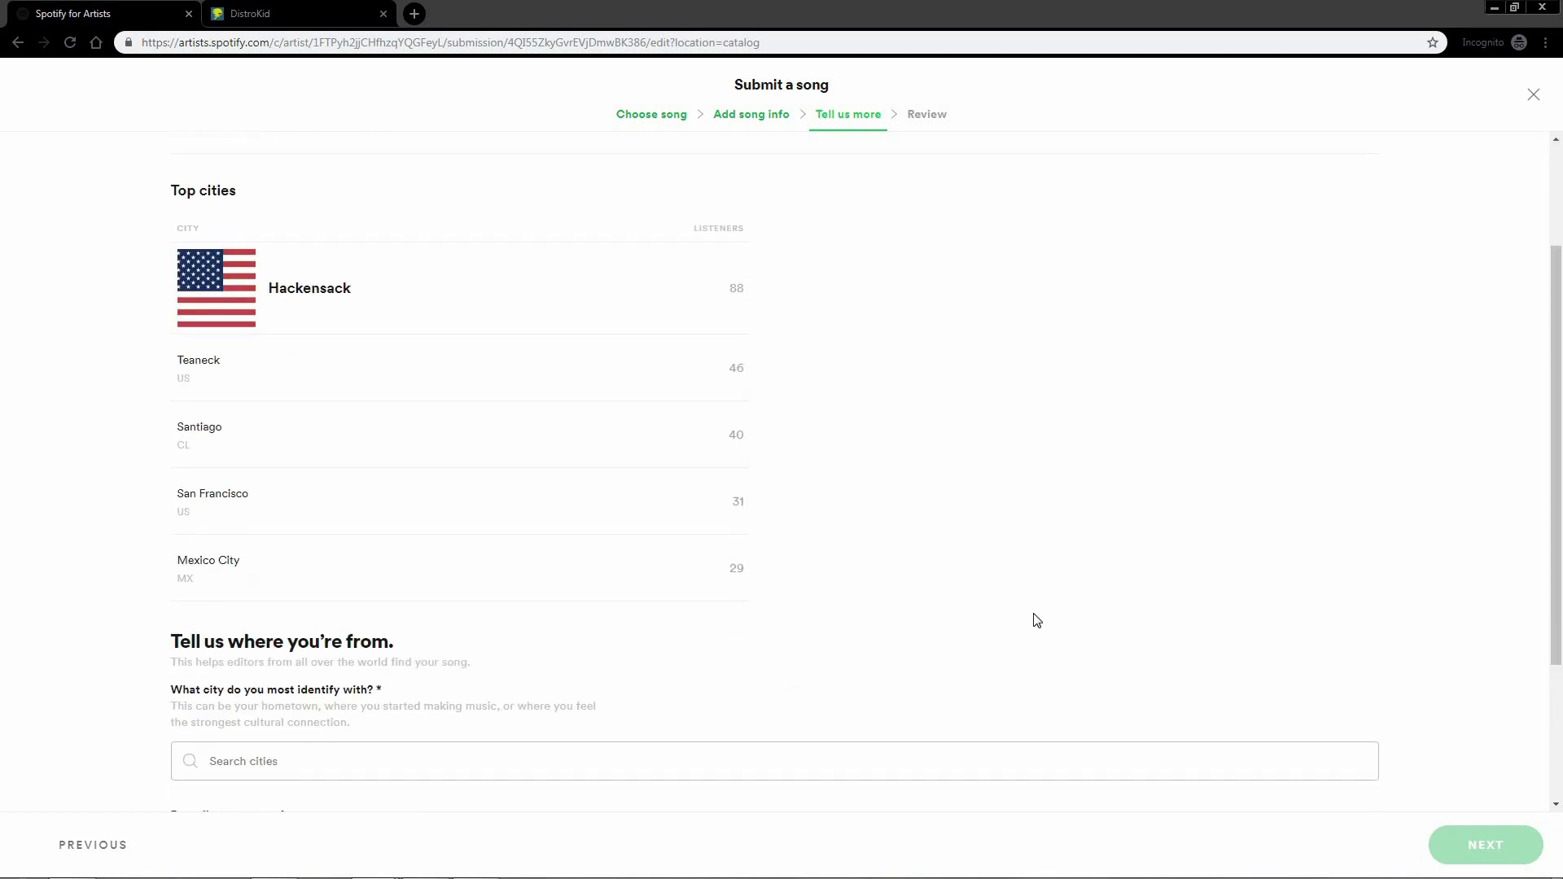
pyautogui.scroll(2, 1036, 621)
pyautogui.scroll(-2, 1035, 619)
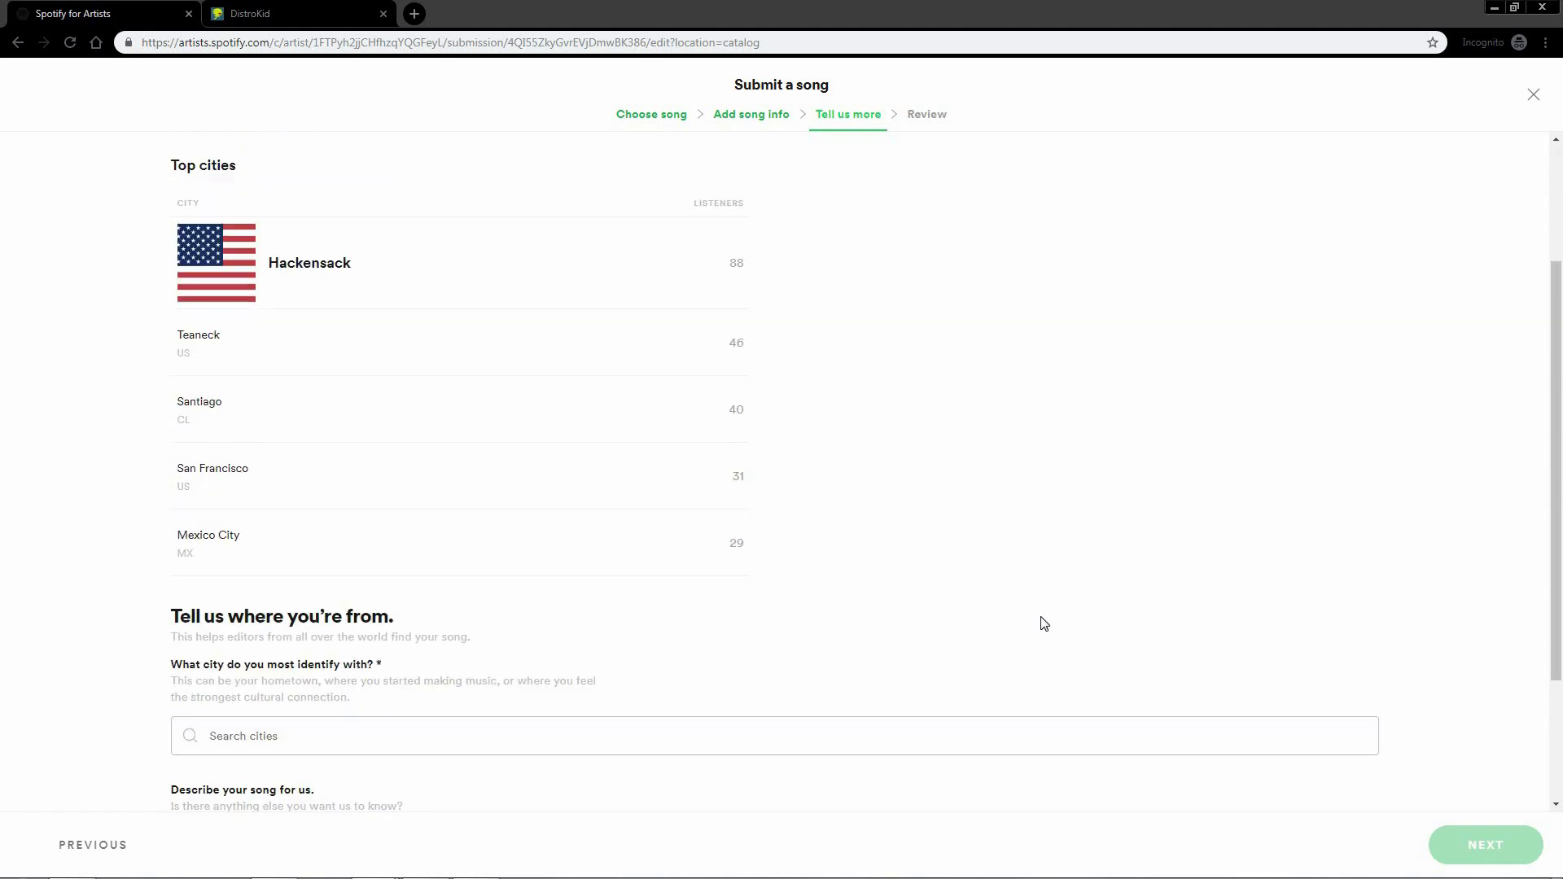
pyautogui.scroll(-2, 1045, 625)
pyautogui.click(421, 548)
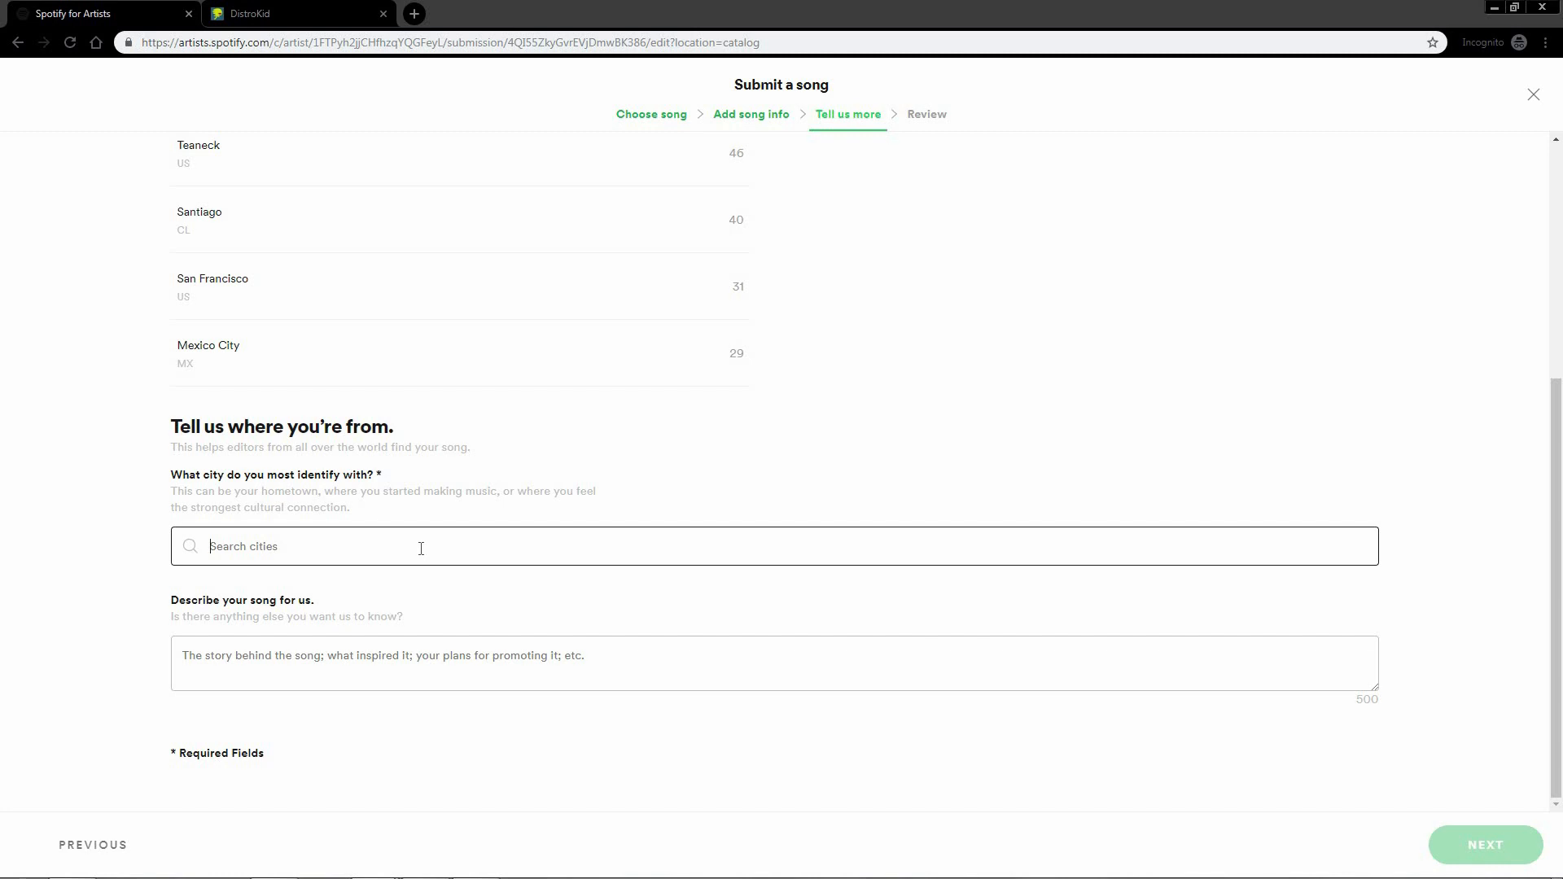
pyautogui.write('hawaii')
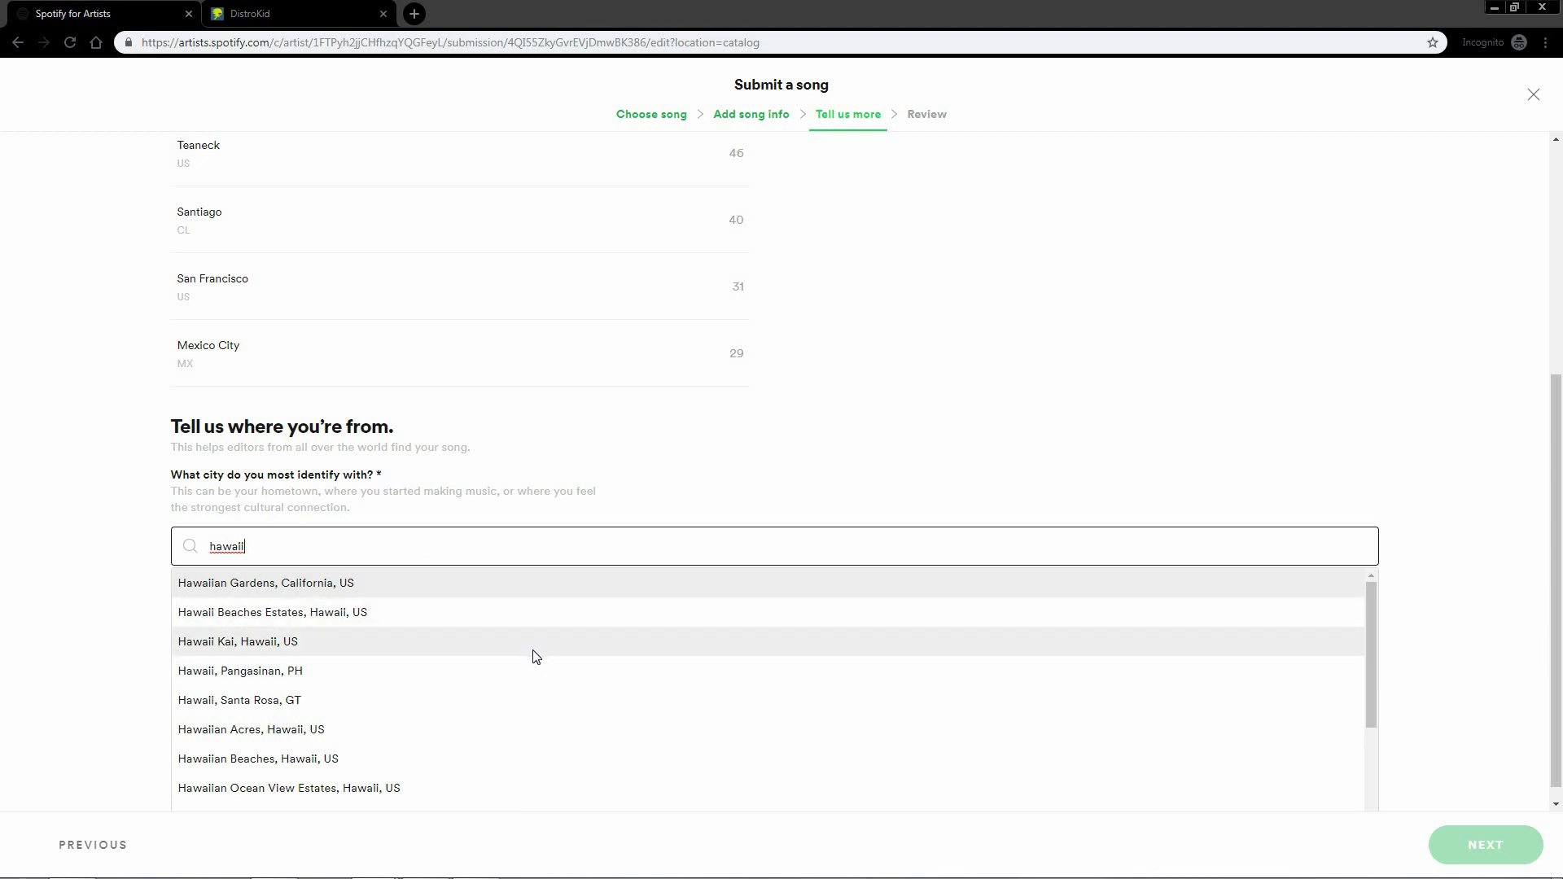
pyautogui.scroll(-1, 536, 658)
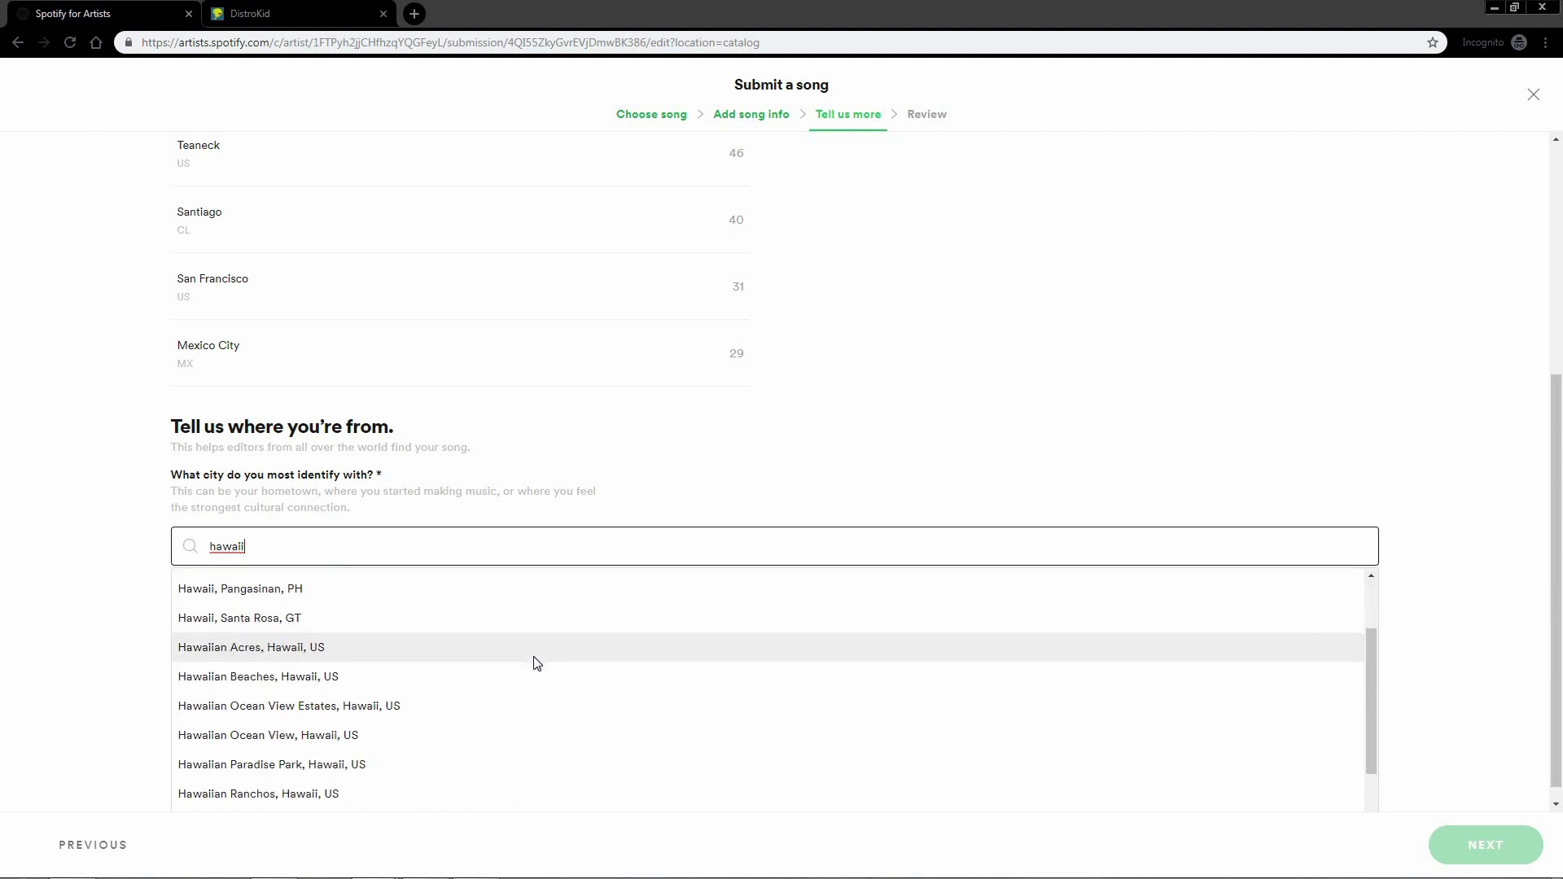
pyautogui.scroll(-3, 534, 664)
pyautogui.scroll(2, 493, 731)
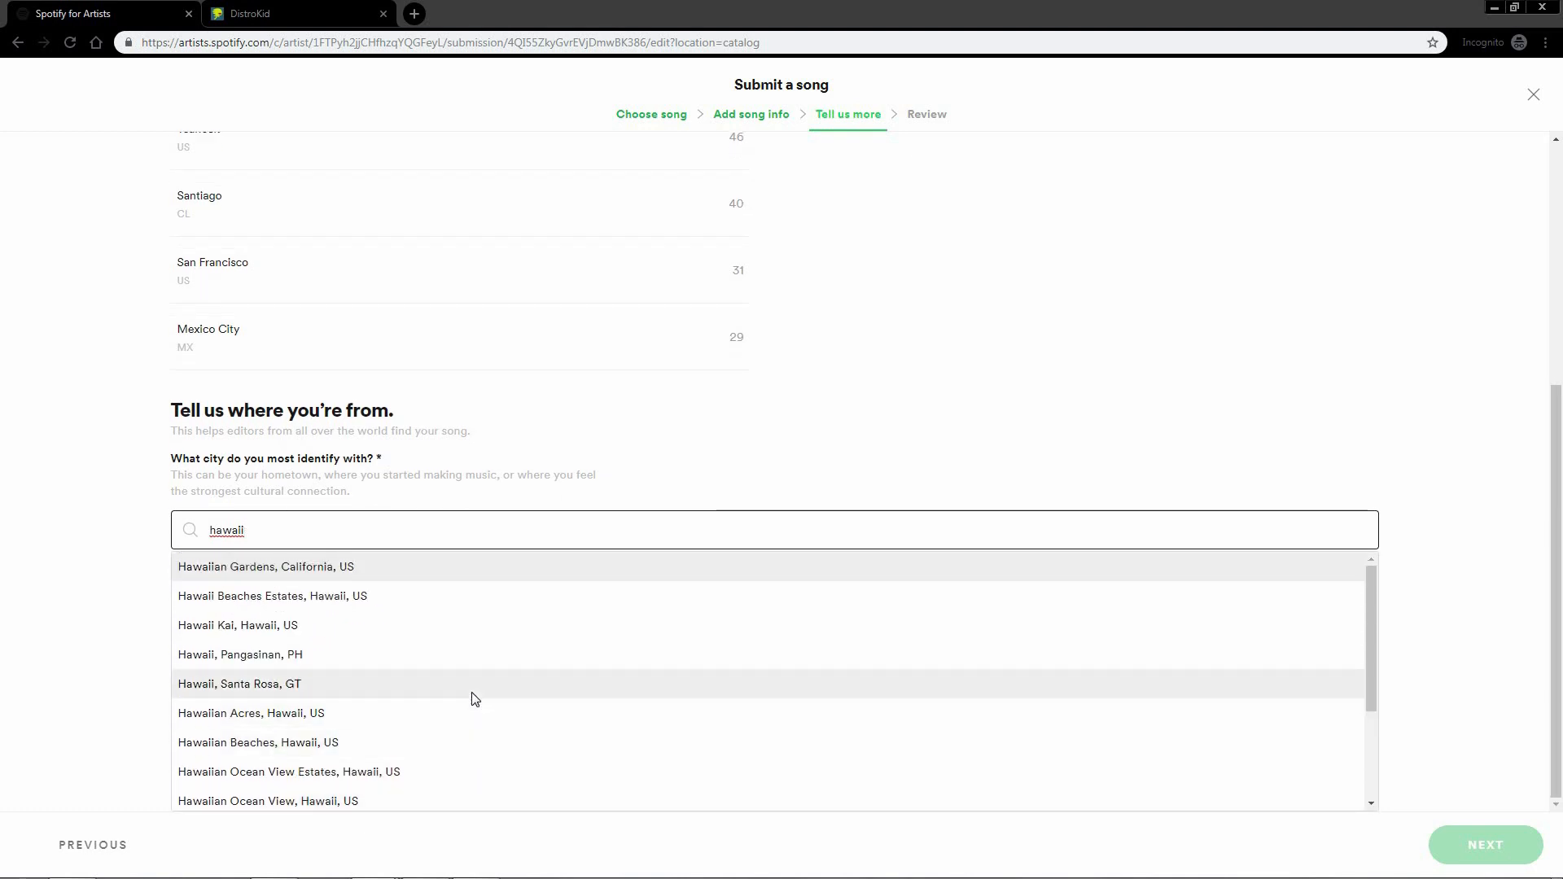
pyautogui.scroll(1, 444, 690)
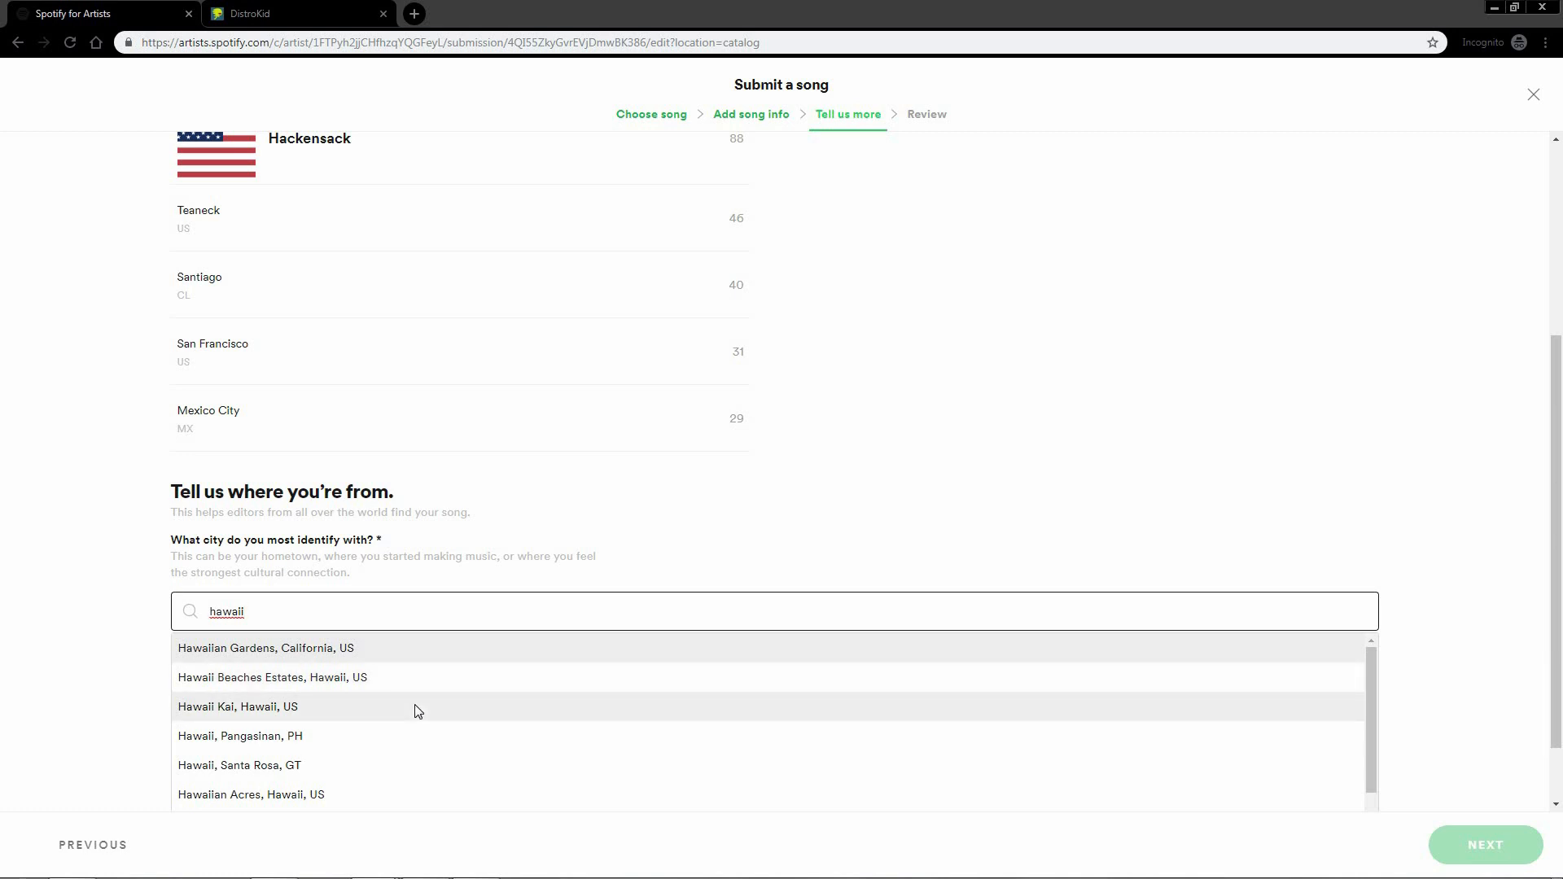
pyautogui.click(415, 707)
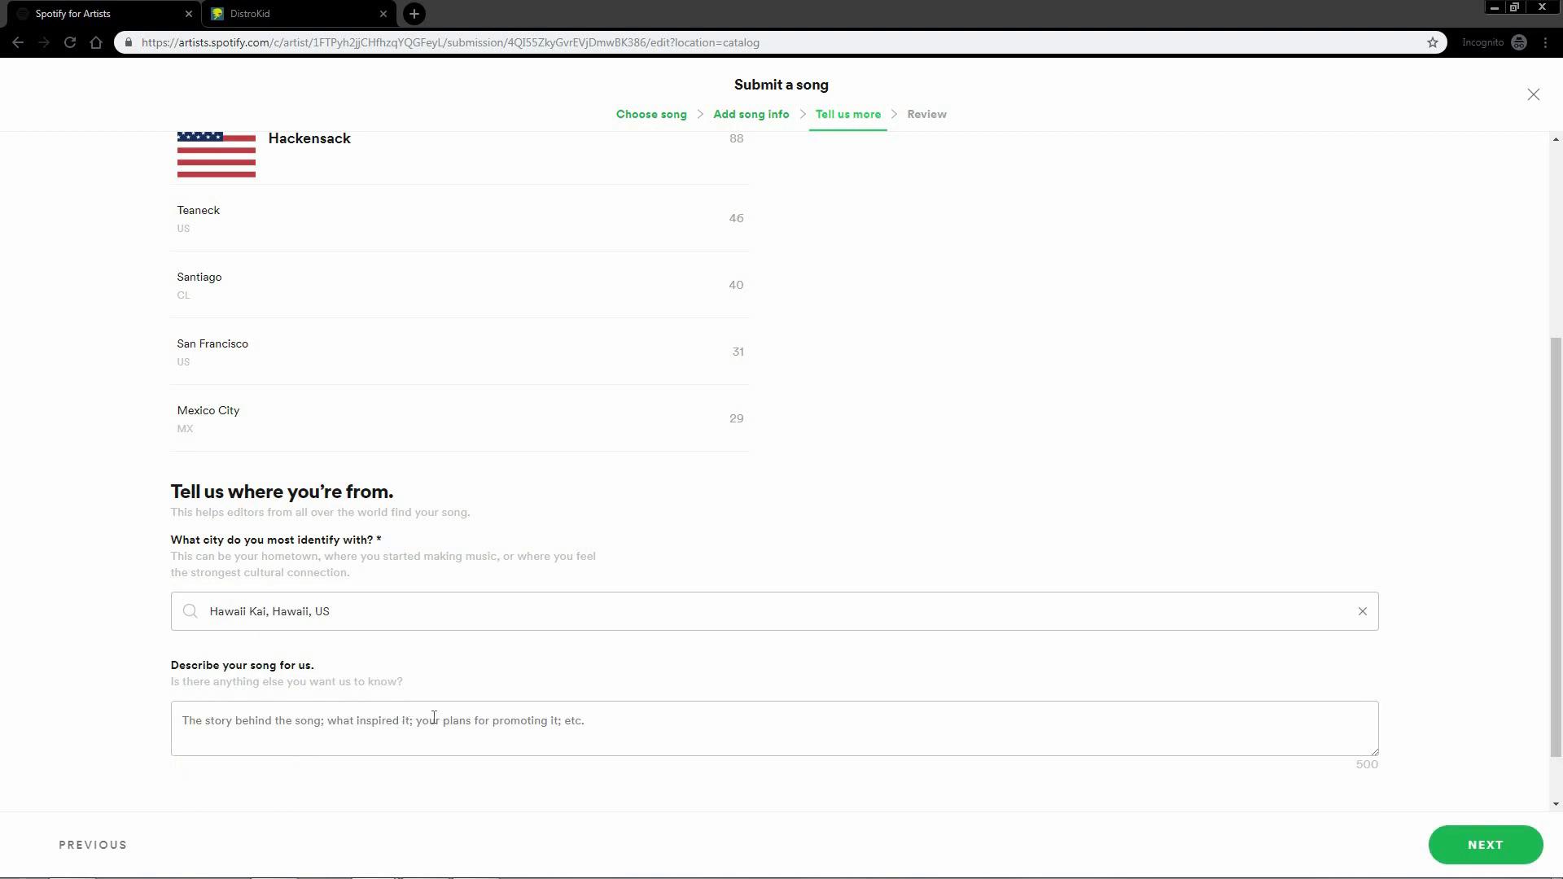
# Describe the song in an enlarged text box, covering happiness from within, loneliness and self discovery, and the promotion plans, and continue to the review
pyautogui.click(466, 707)
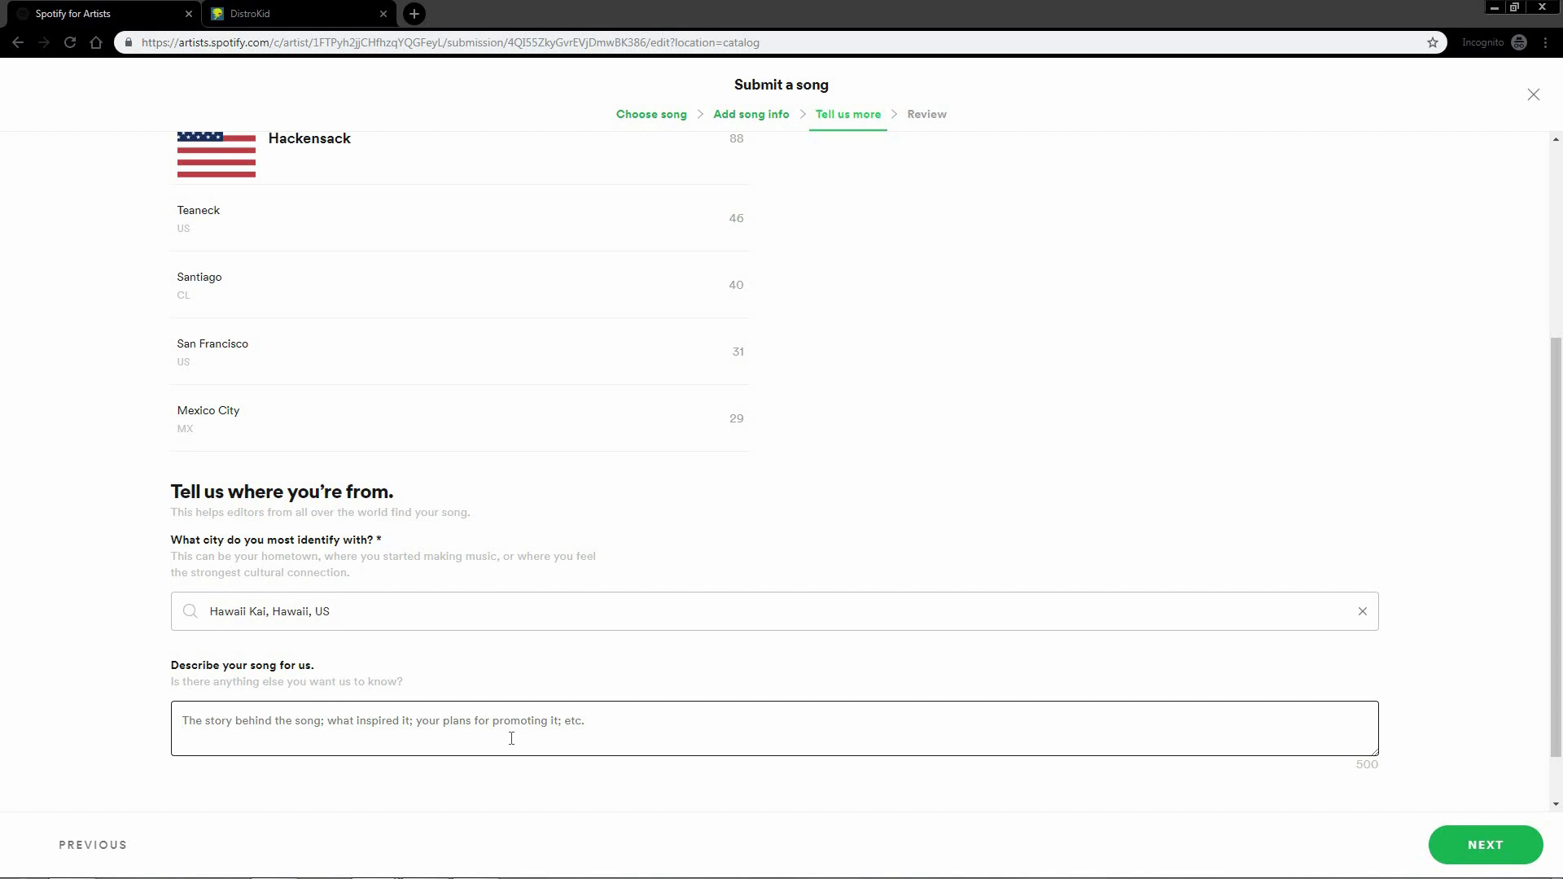
pyautogui.doubleClick(1391, 775)
pyautogui.click(1150, 727)
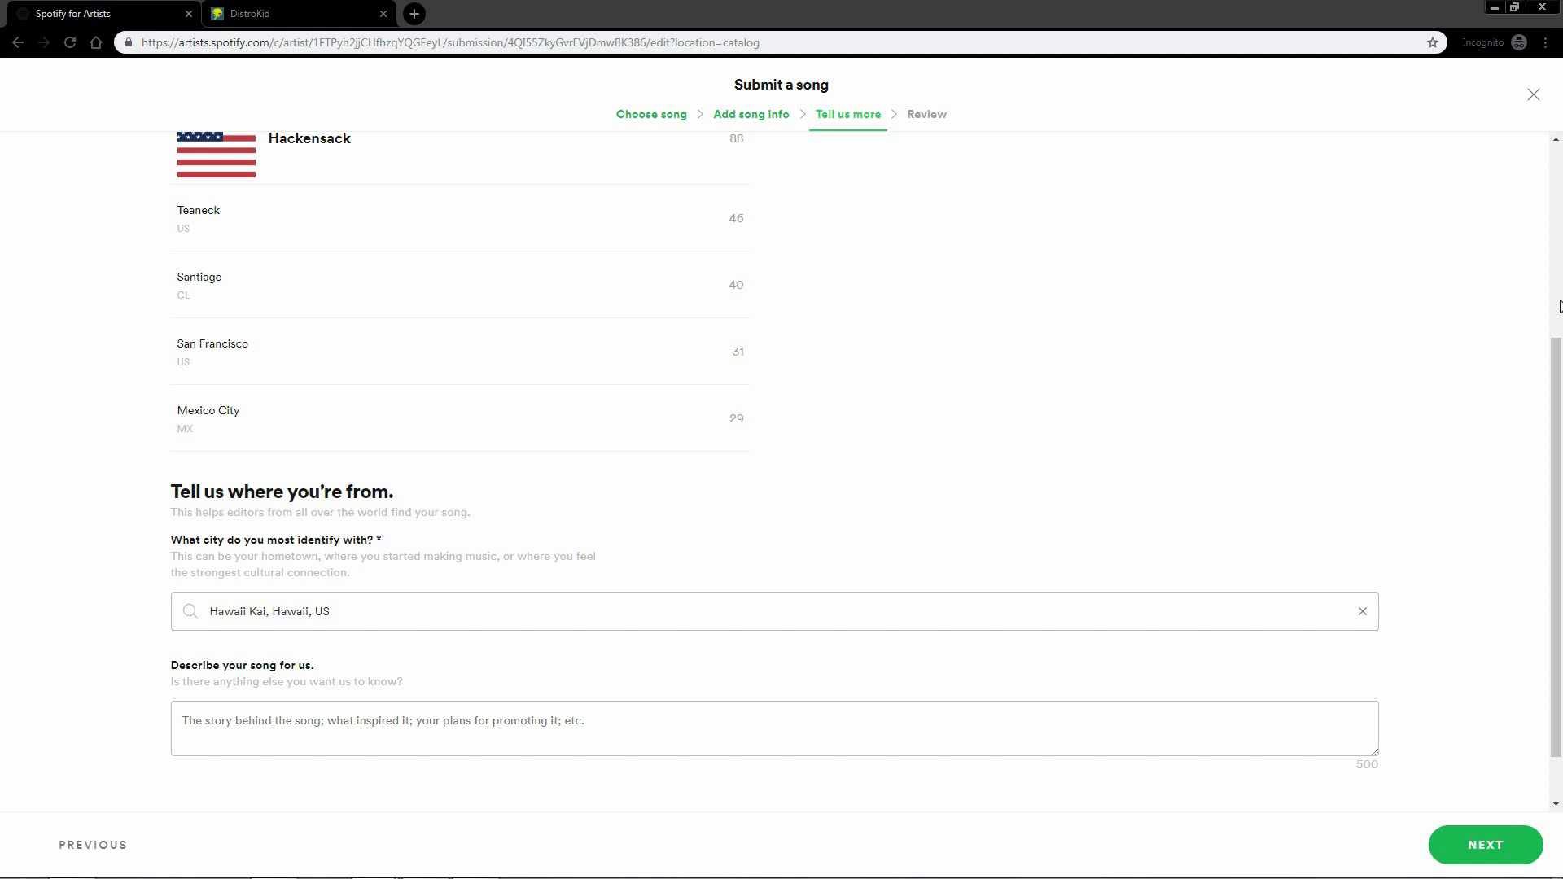
pyautogui.moveTo(1393, 767); pyautogui.dragTo(1293, 766)
pyautogui.click(847, 725)
pyautogui.write('The song is about finding happiness from within & understanding your purpose in this journey of life. Loneliness & self discovery inspired this song. We plan on running a full spectrum of promotions & marketing , have a music video, will be running Google ads, IG & FB ads. We have a publicist working on publications and blog placements as well as a supportive network willing to repost & playing the song live at gigs.')
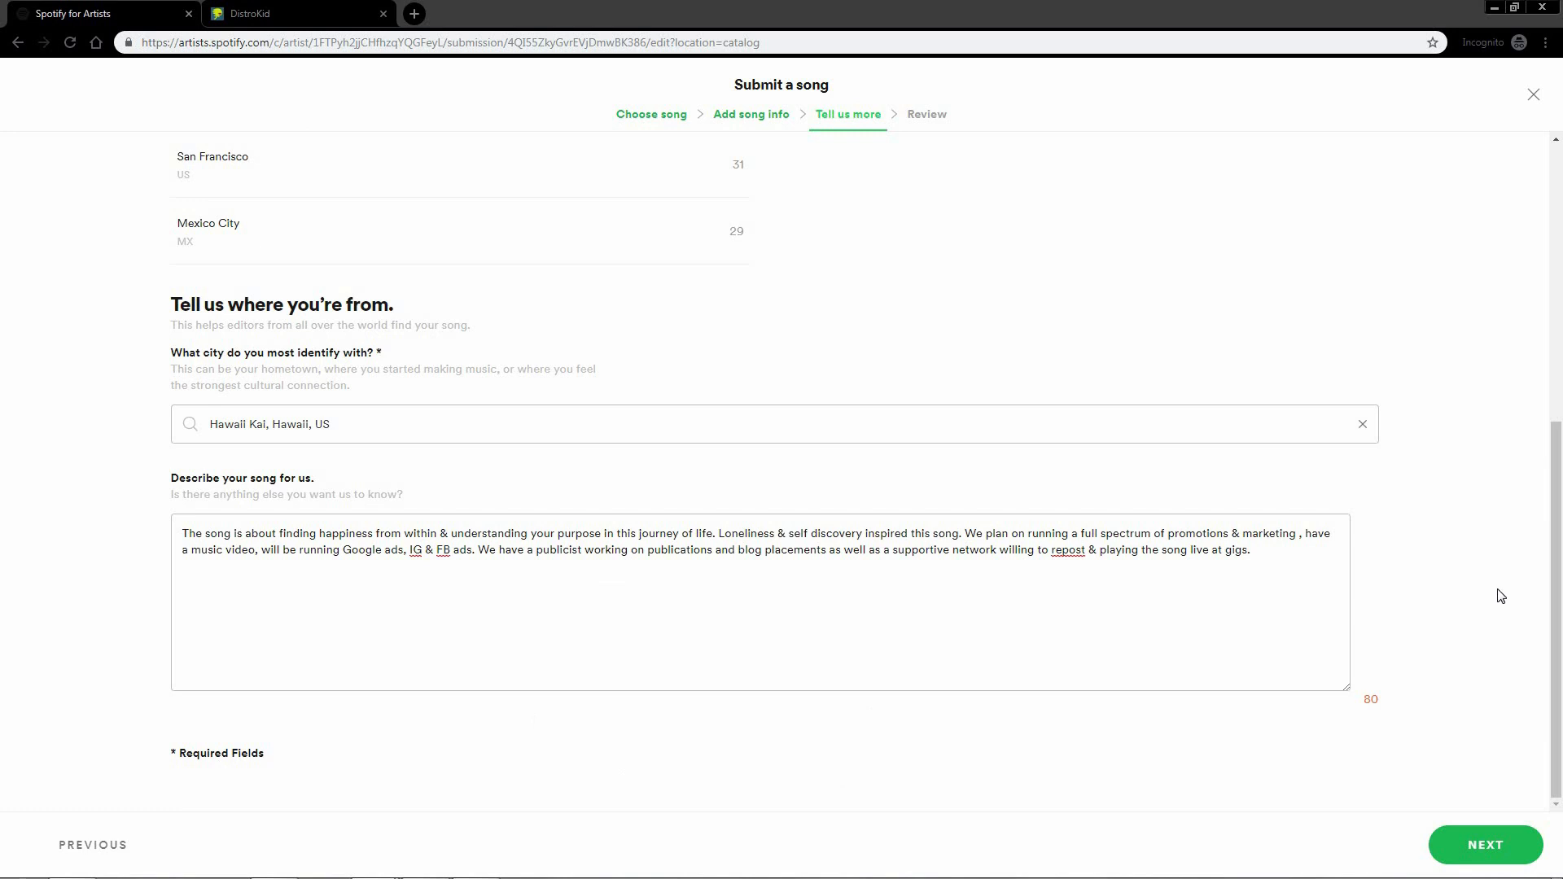
pyautogui.click(1332, 577)
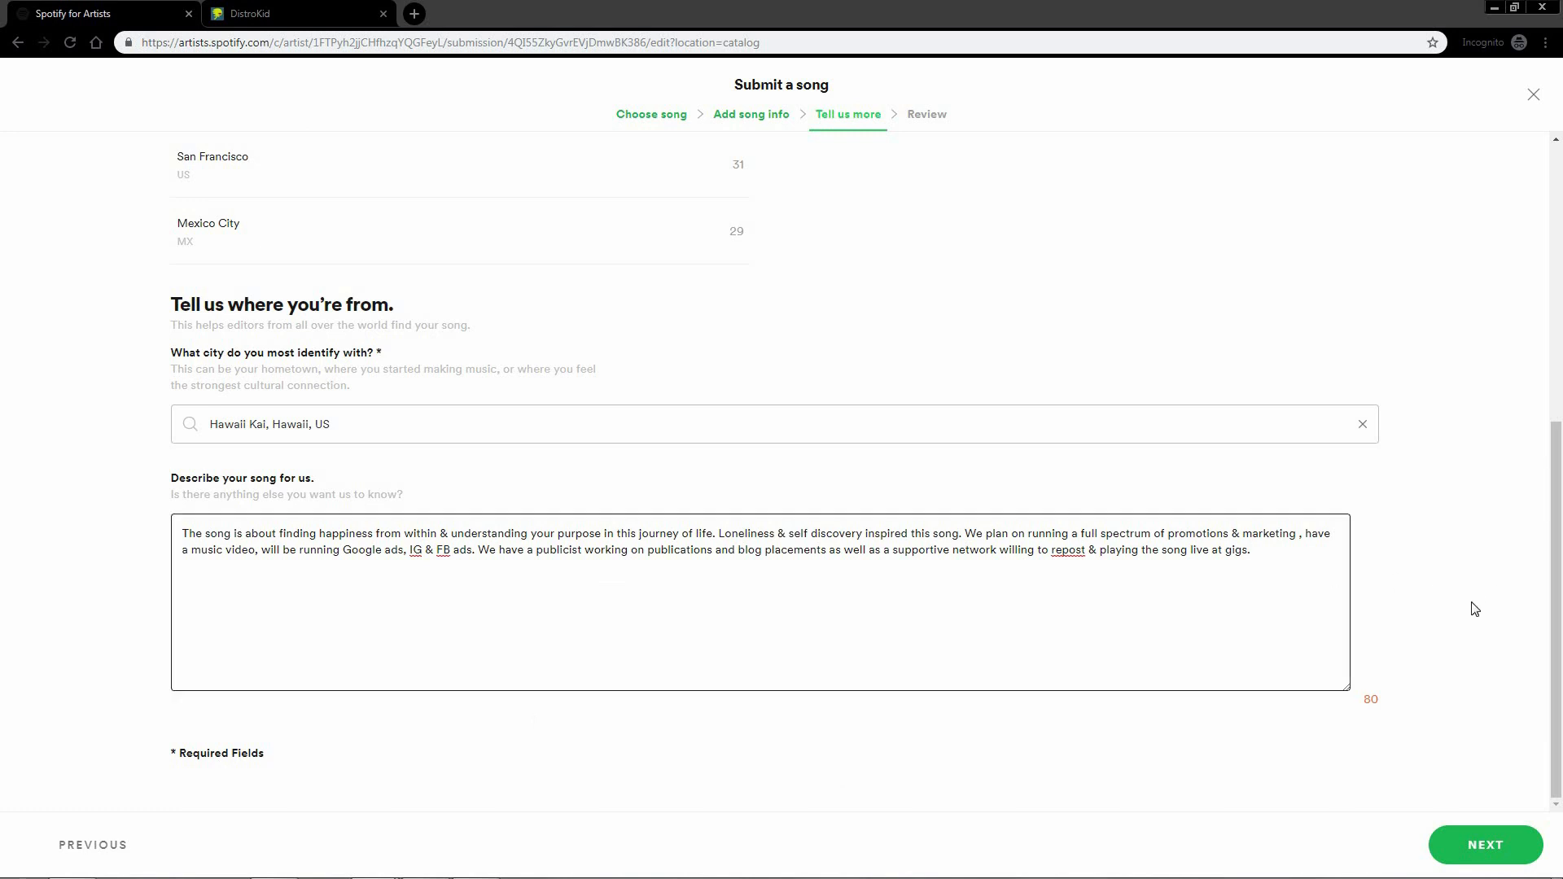
pyautogui.click(1478, 644)
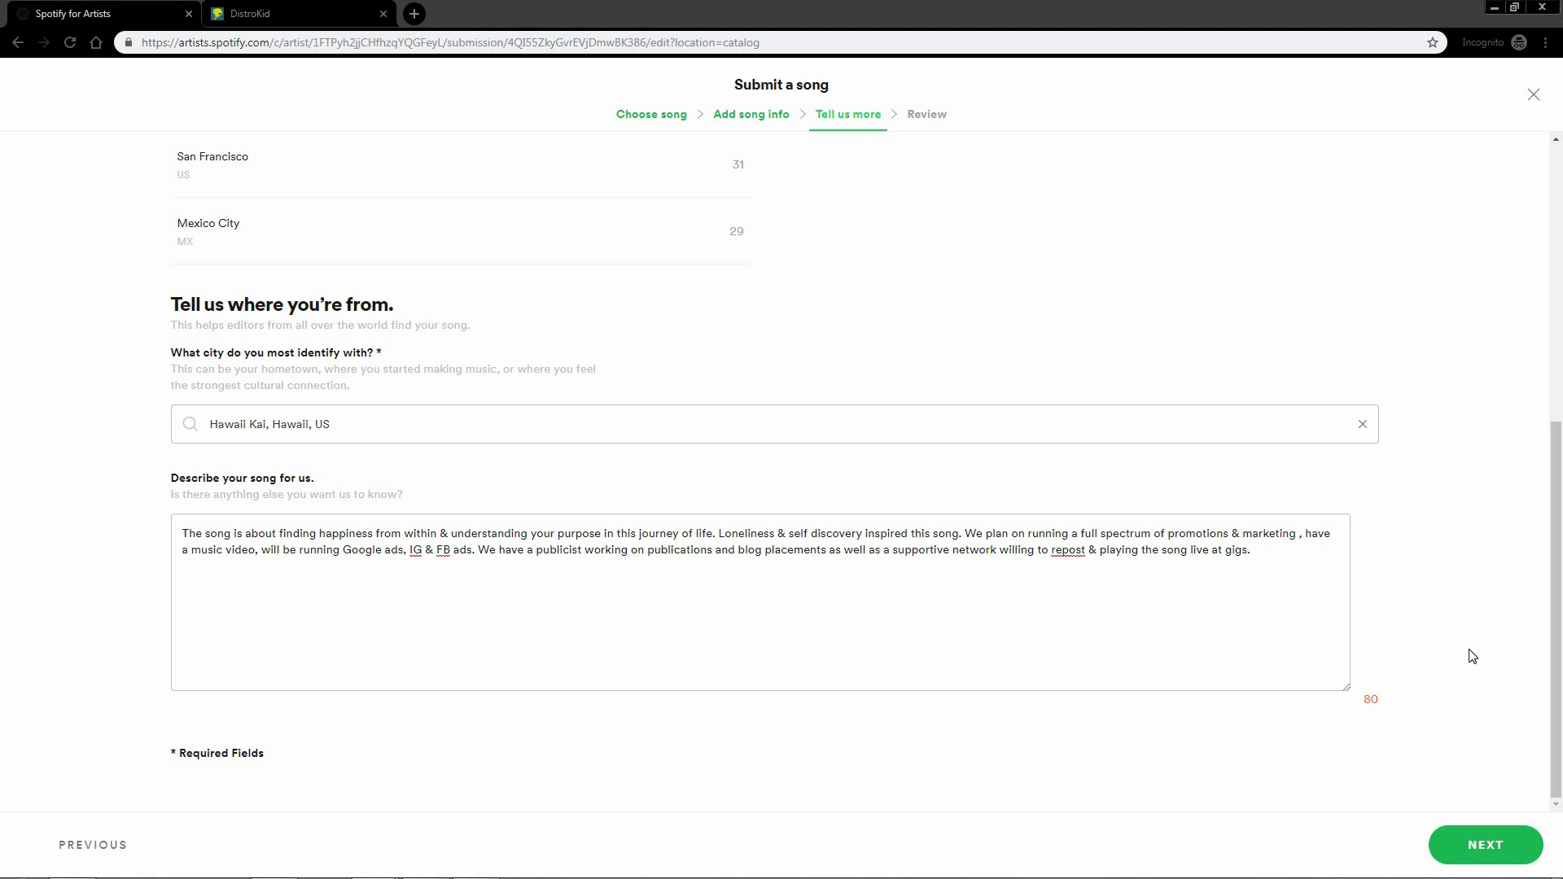
pyautogui.click(1483, 846)
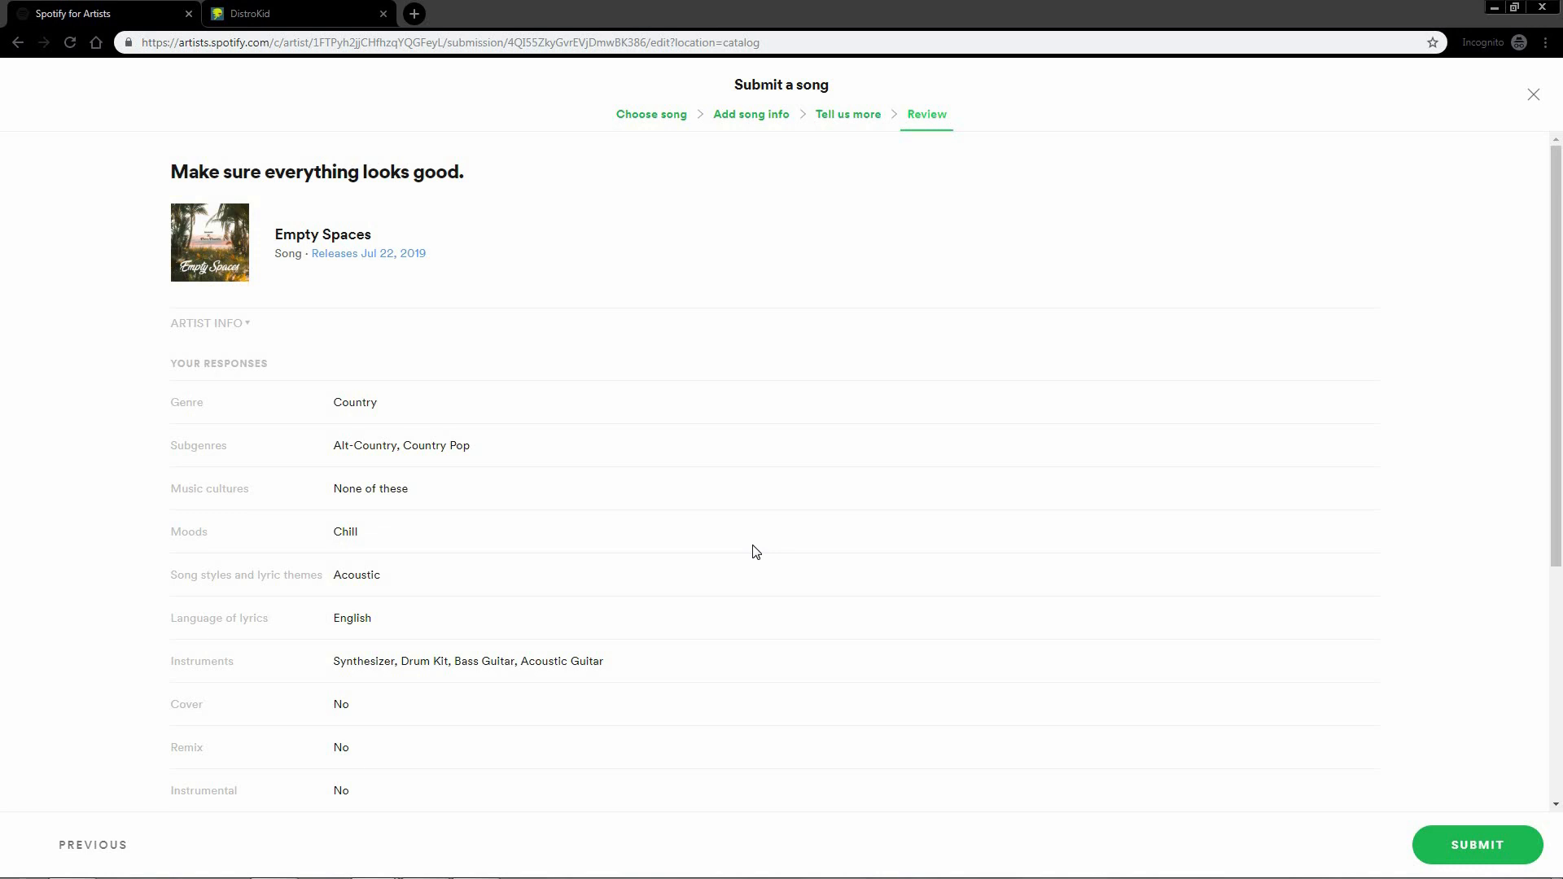
# Check all responses on the review page, submit Empty Spaces to the playlist editors and return to the upcoming music
pyautogui.scroll(-4, 754, 546)
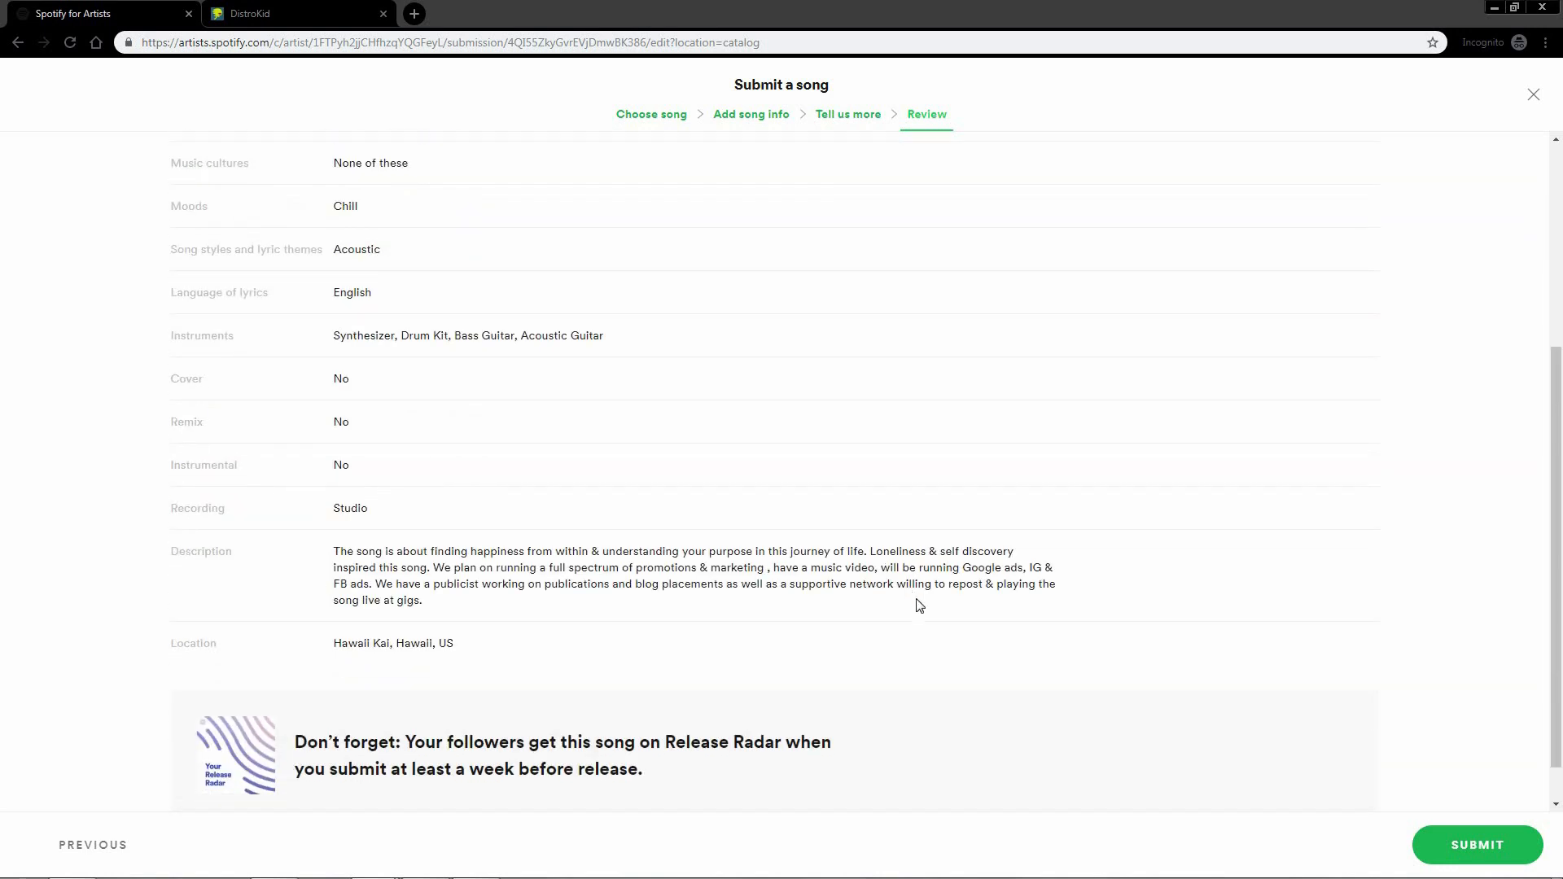
pyautogui.scroll(-1, 1015, 618)
pyautogui.scroll(3, 1071, 610)
pyautogui.scroll(2, 1074, 612)
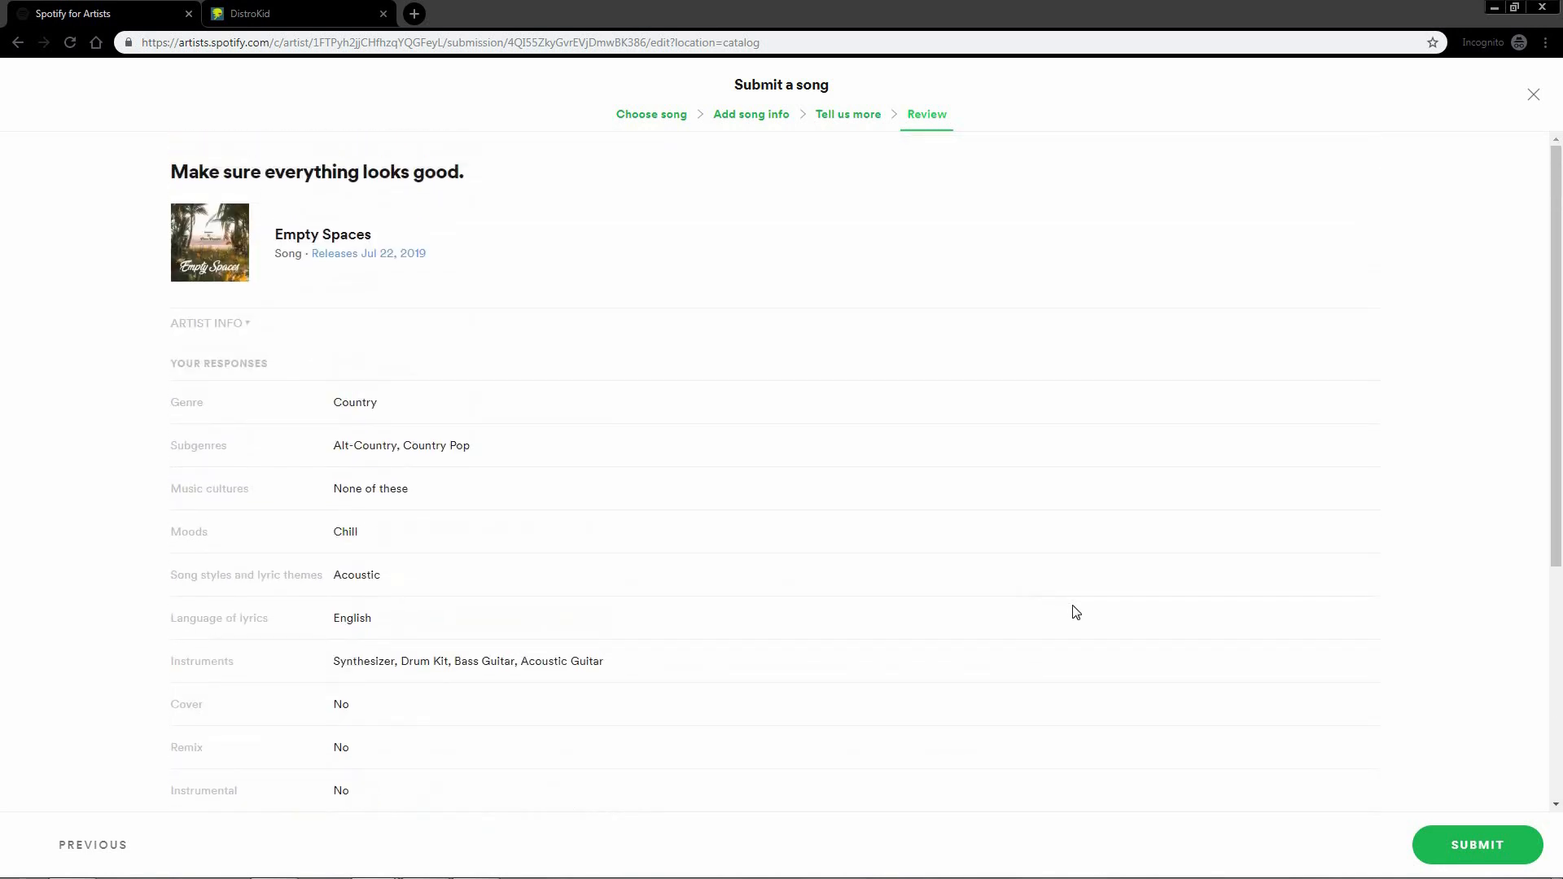
pyautogui.scroll(-5, 1079, 639)
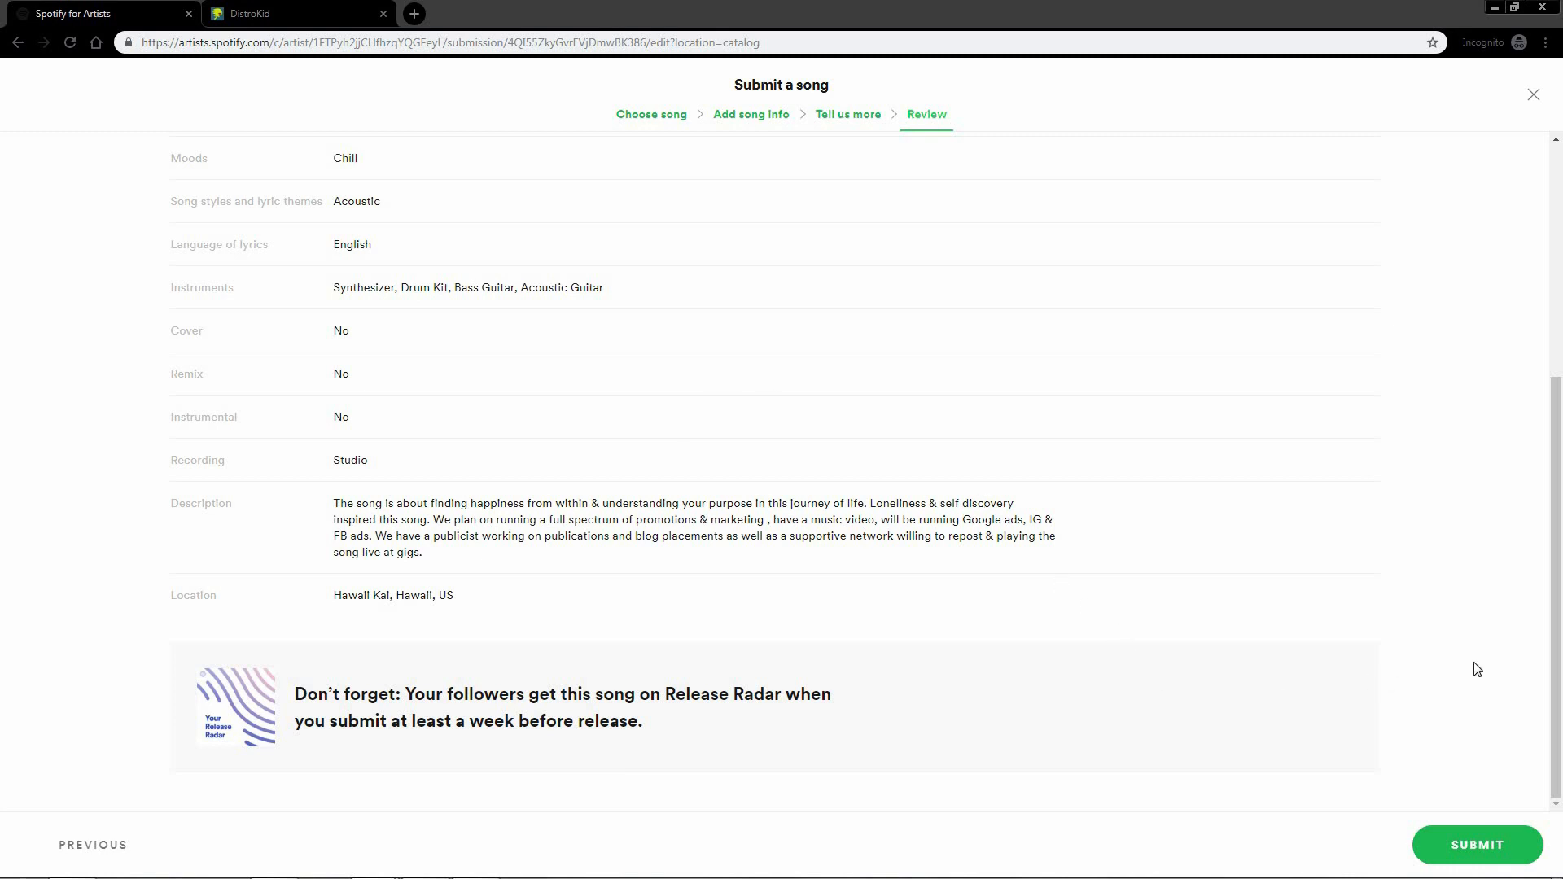
pyautogui.moveTo(1558, 599); pyautogui.dragTo(1561, 369)
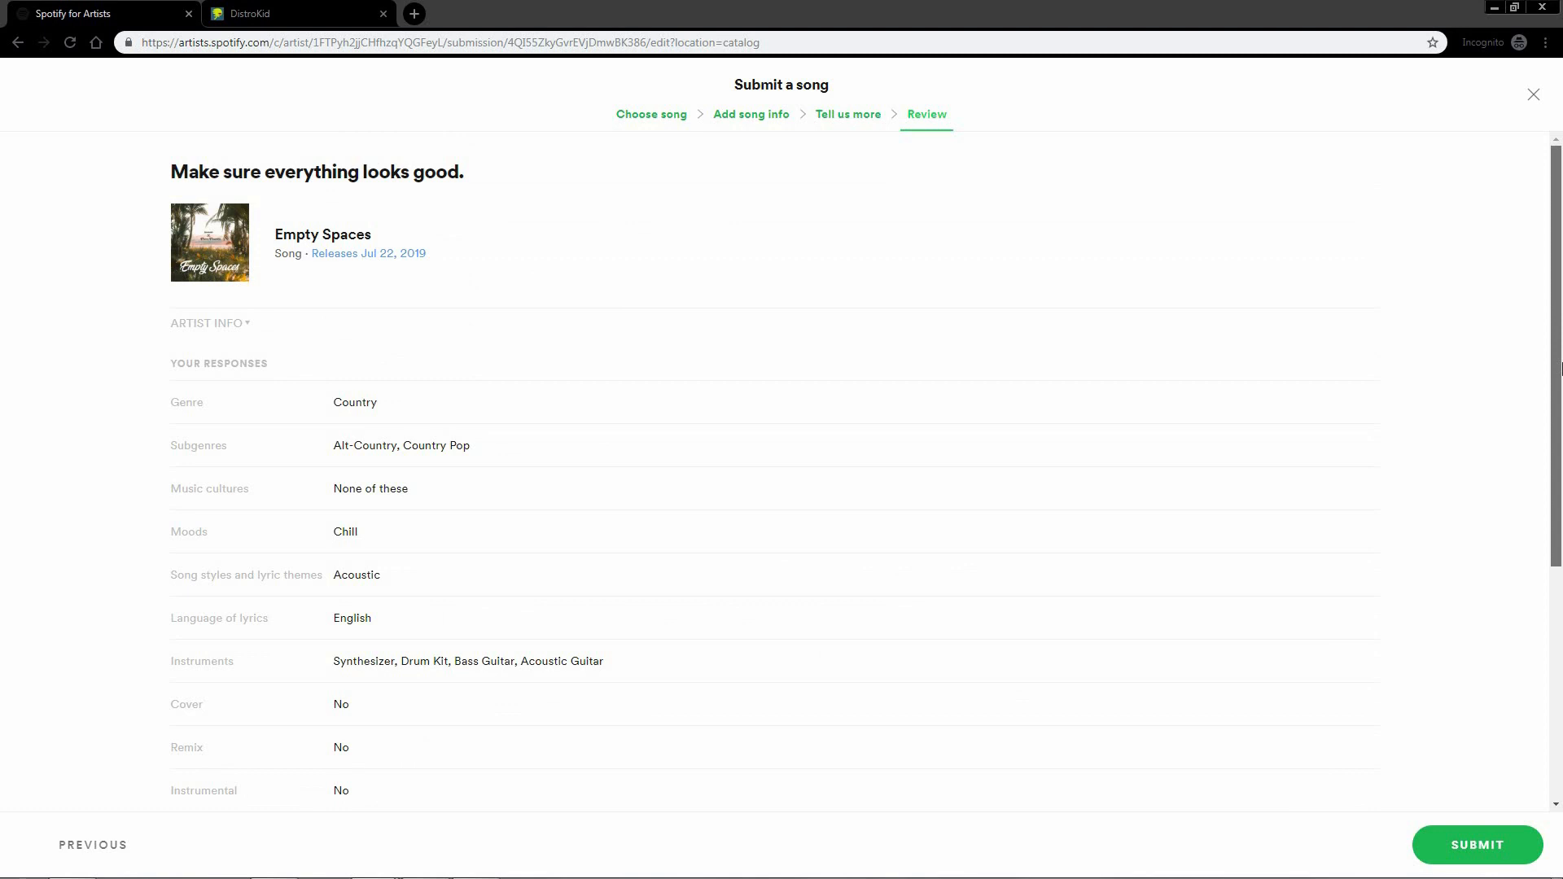
pyautogui.scroll(-5, 1561, 428)
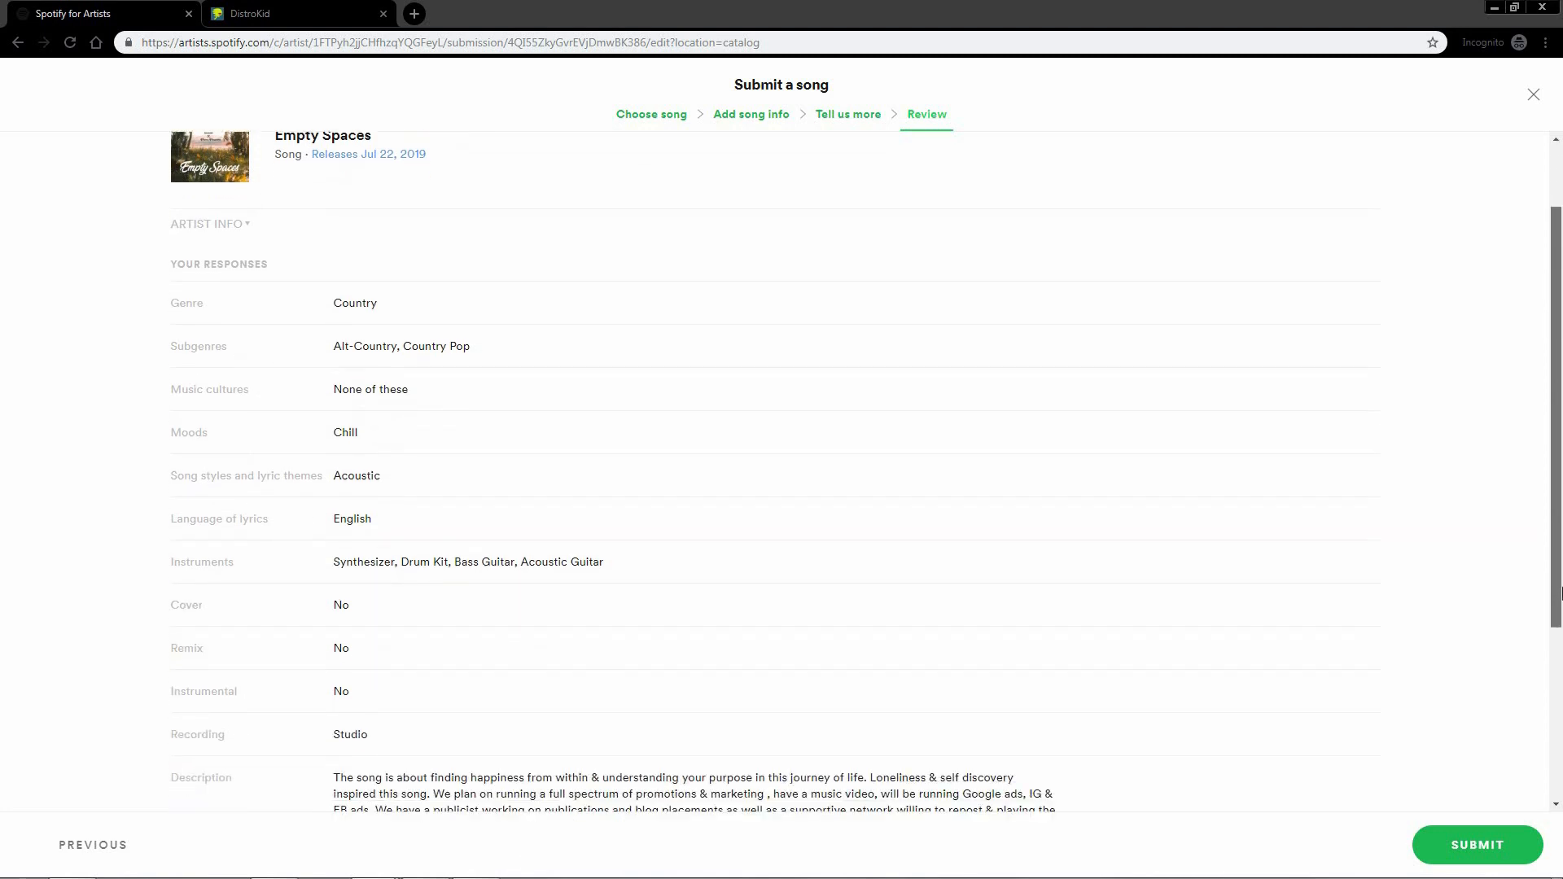
pyautogui.click(1490, 845)
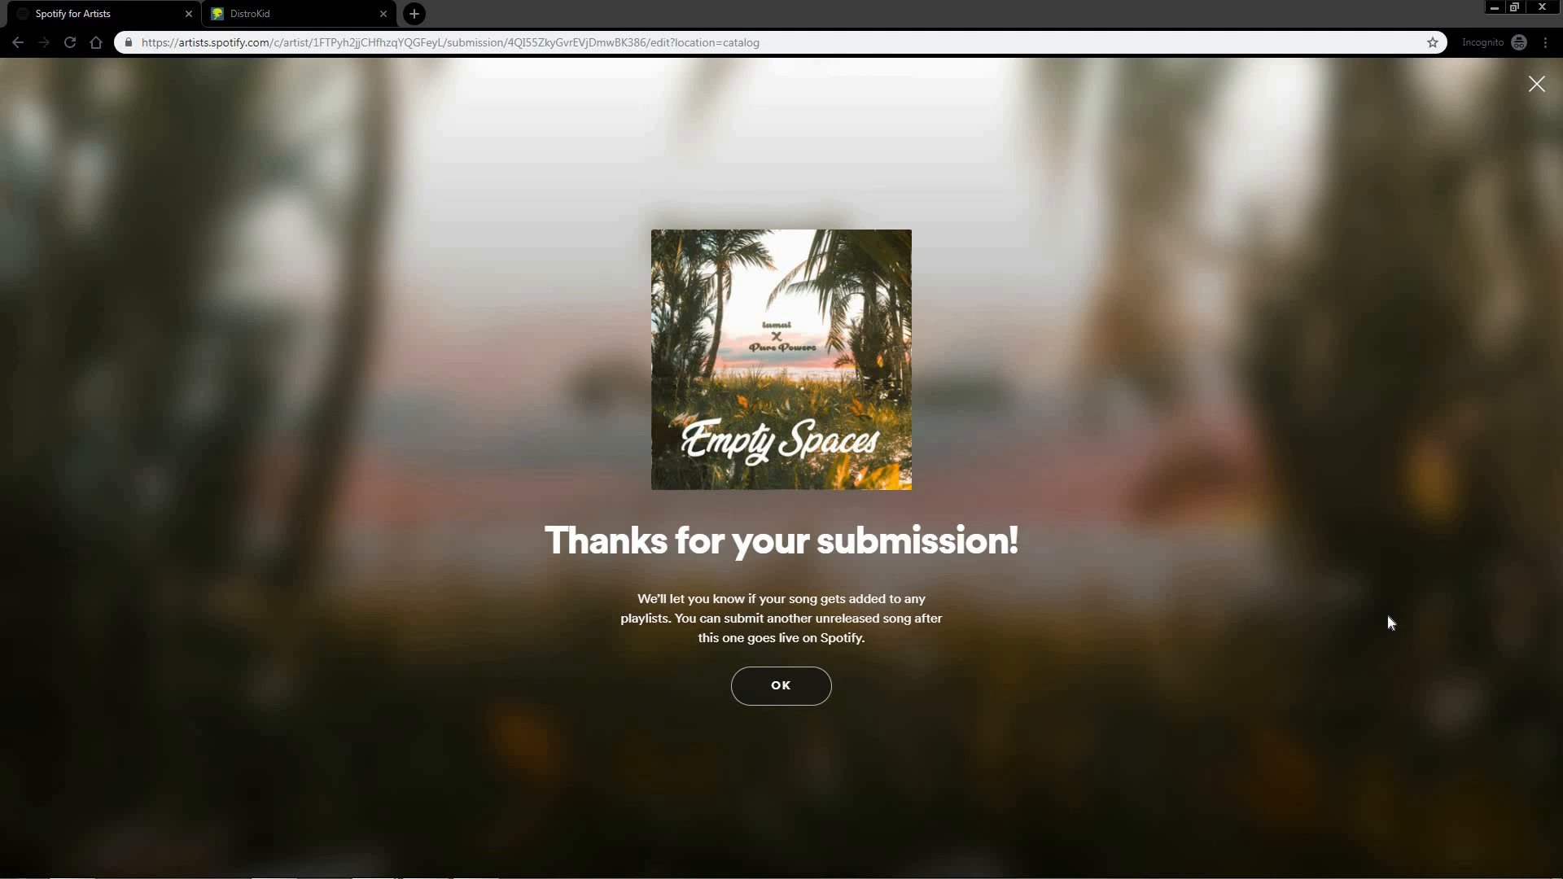
pyautogui.click(811, 680)
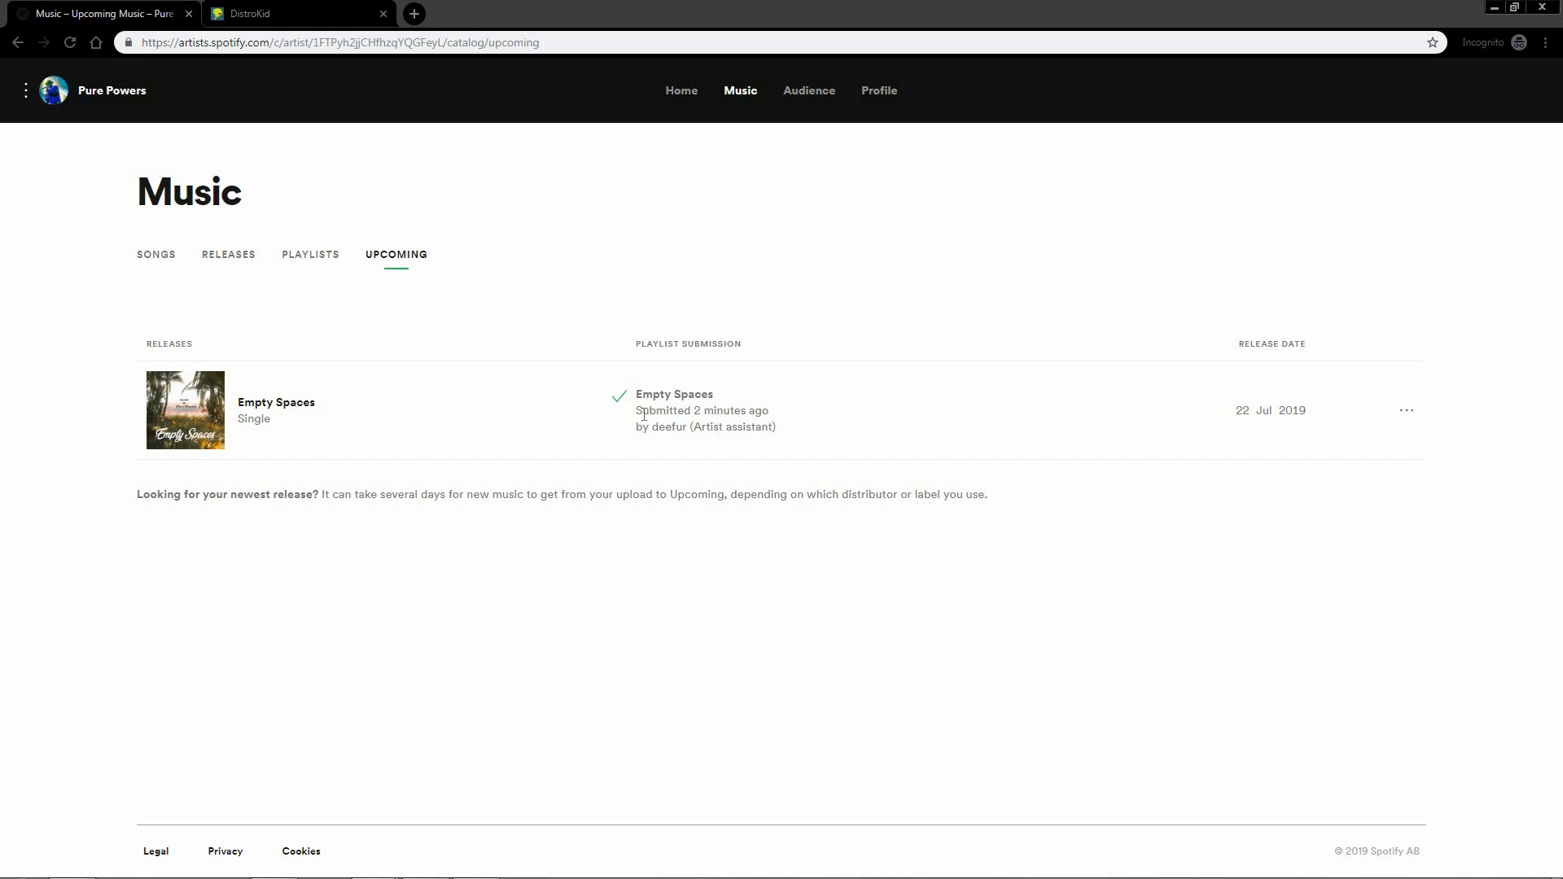
# View the song submission for Empty Spaces from the upcoming releases and look over its responses
pyautogui.tripleClick(787, 382)
pyautogui.click(897, 396)
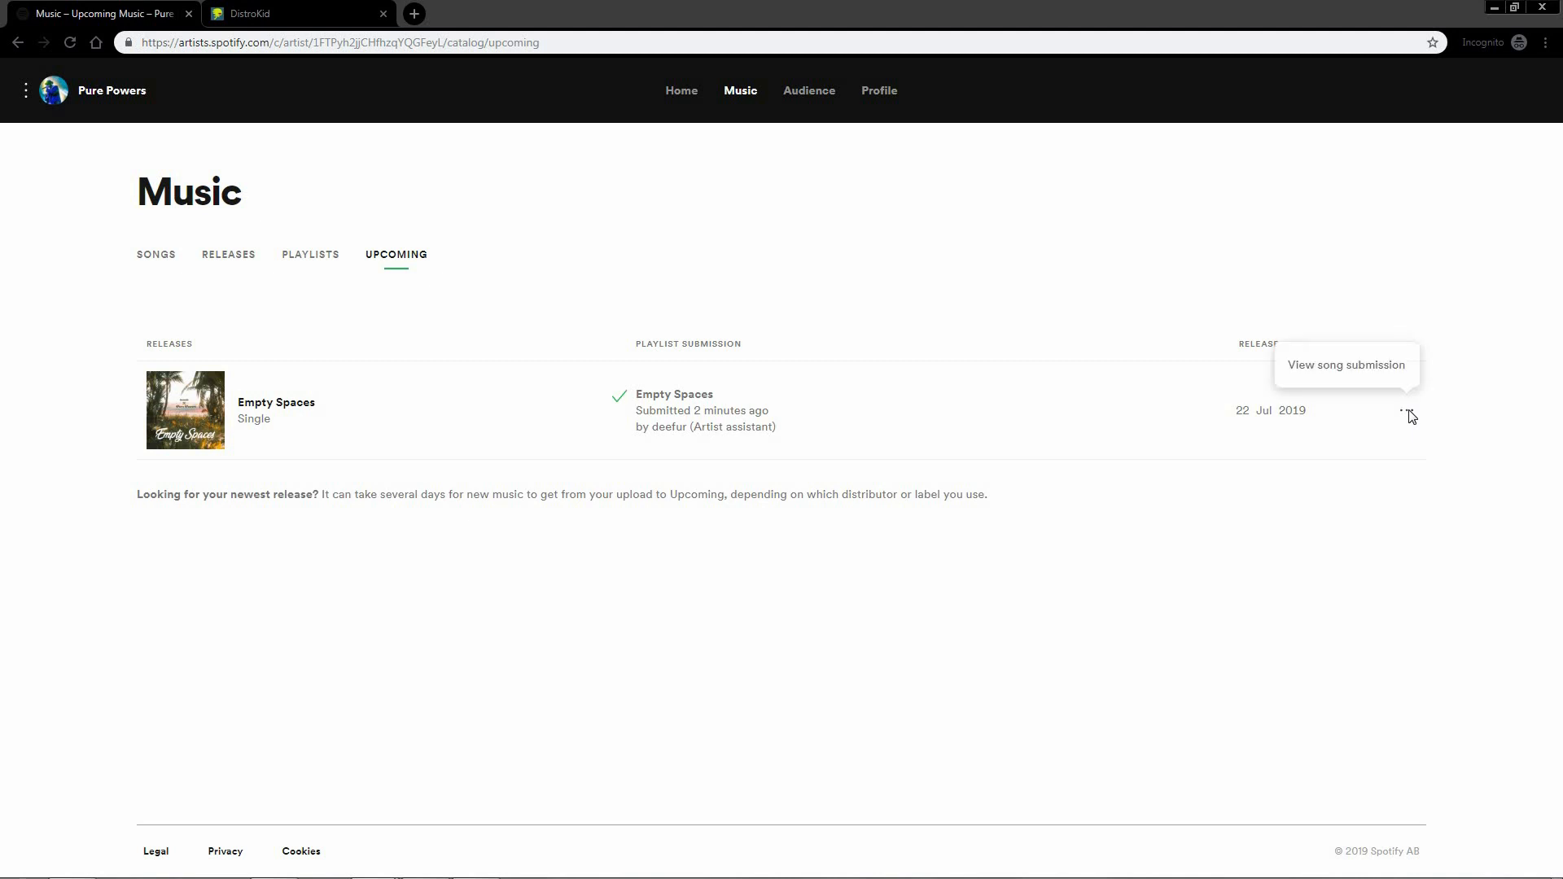
pyautogui.click(1364, 370)
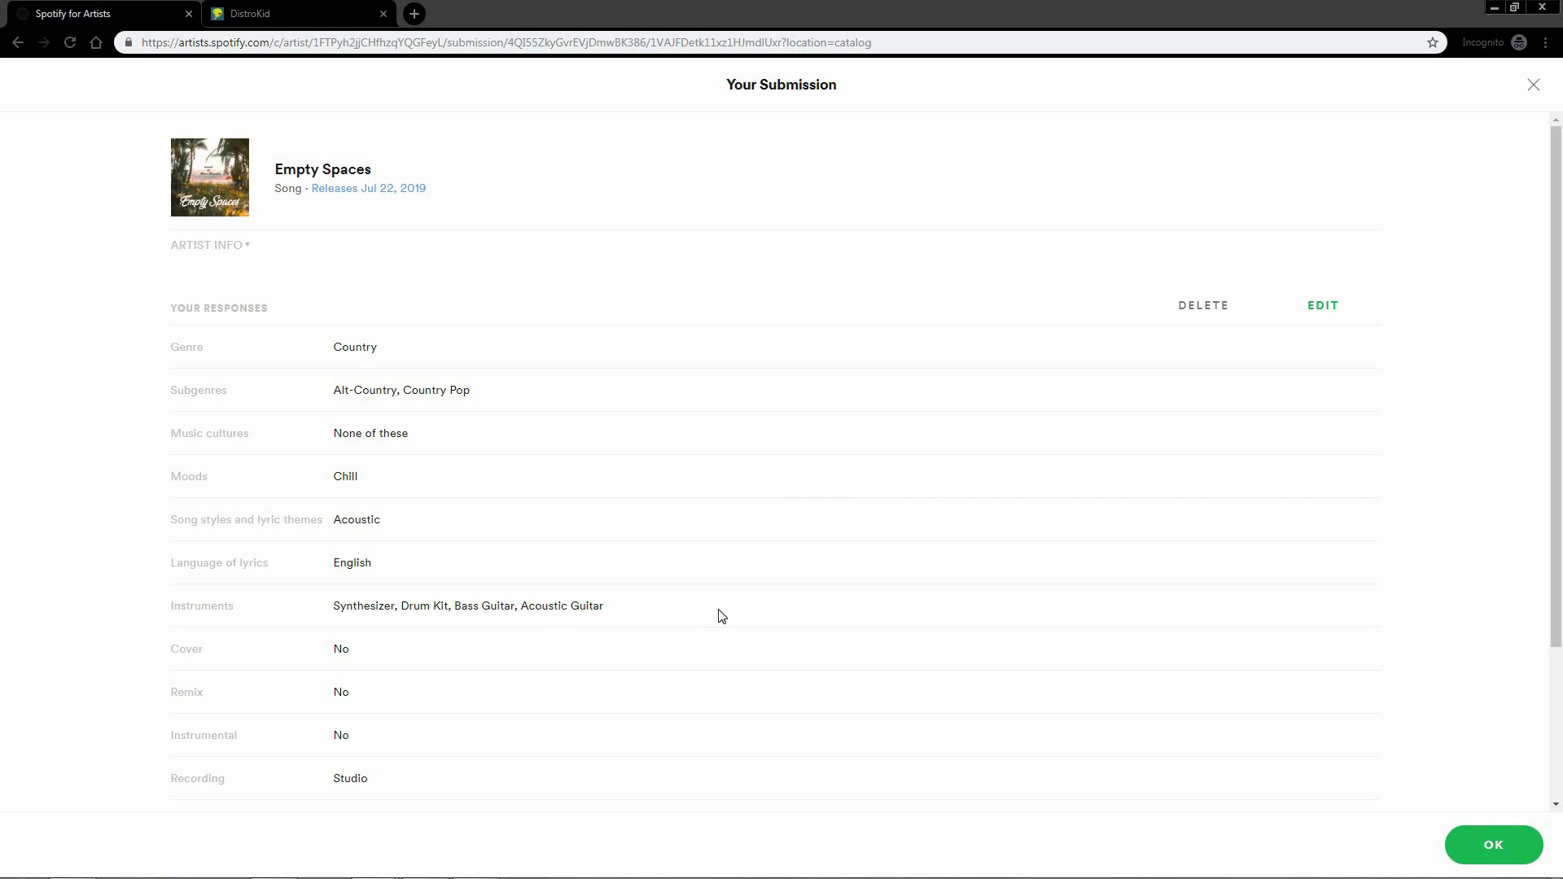
pyautogui.scroll(-3, 720, 613)
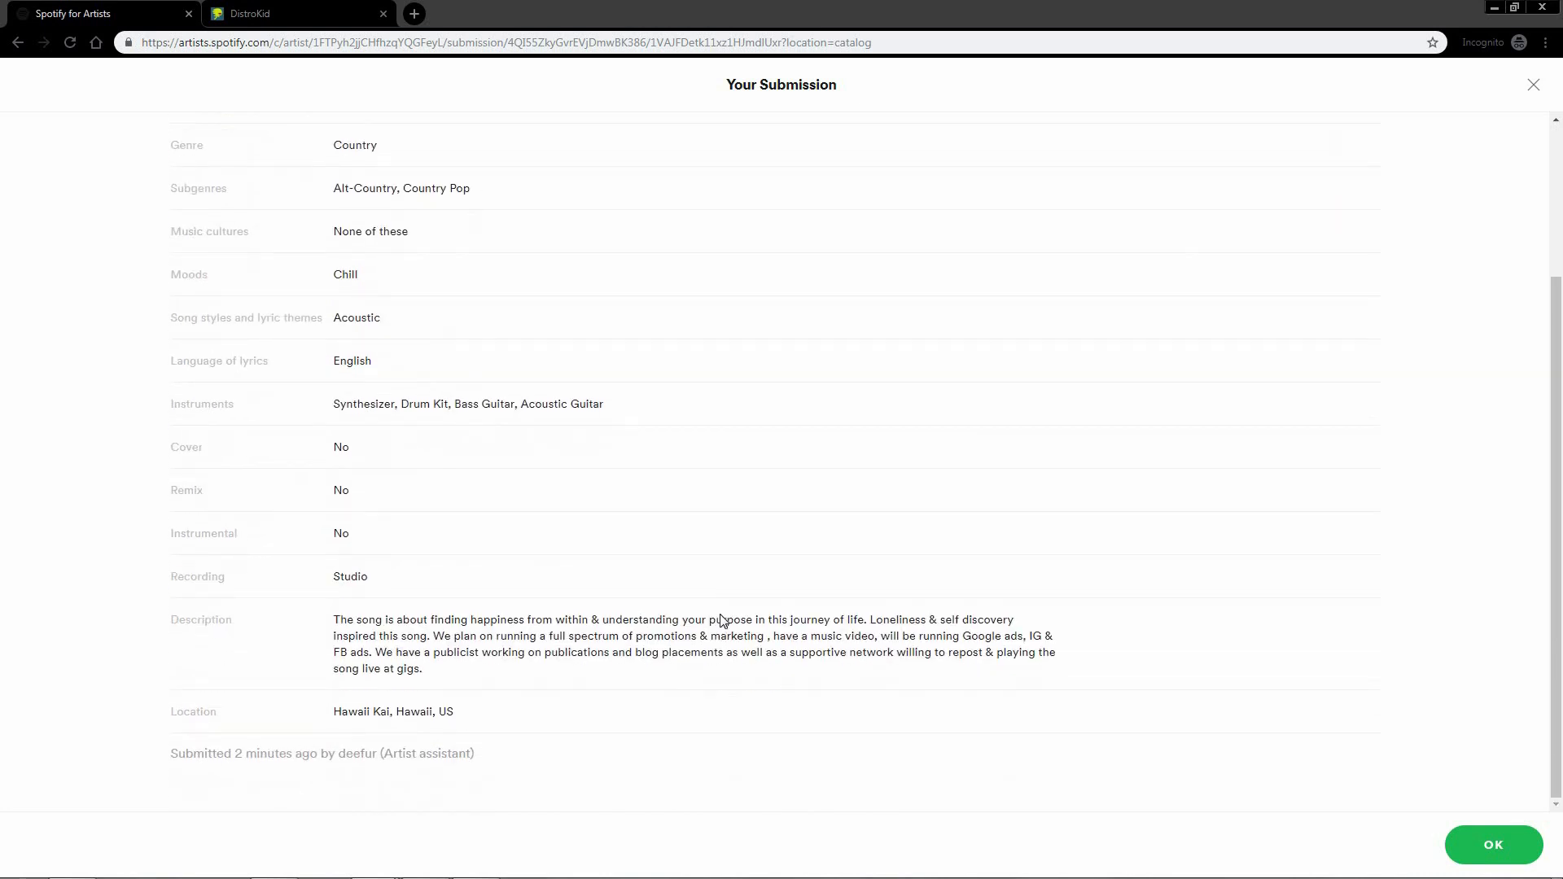
pyautogui.scroll(2, 704, 586)
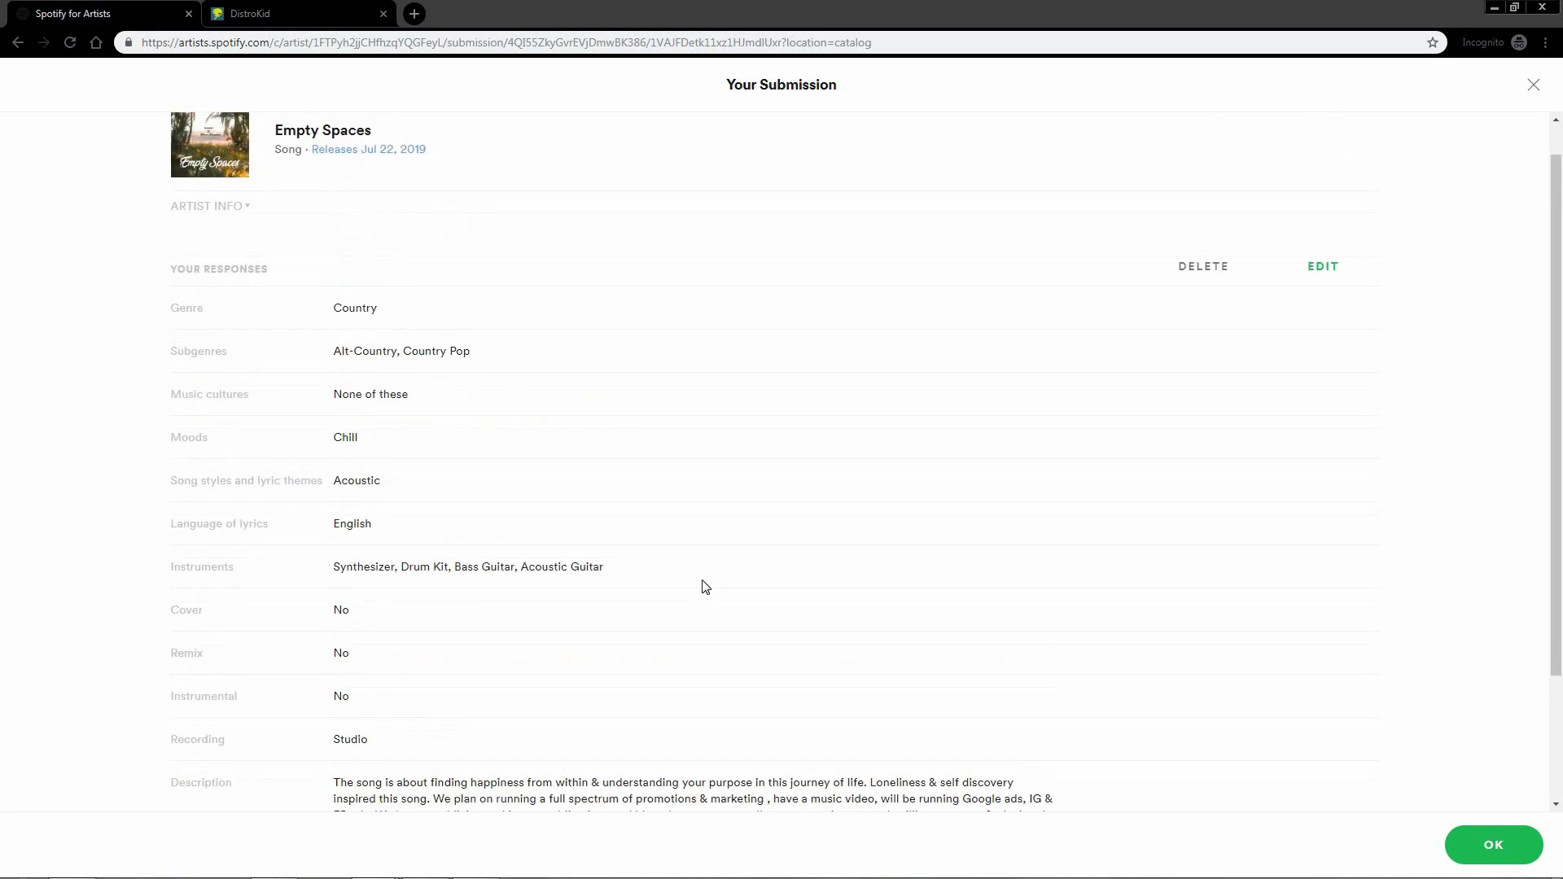
# Open the submission for editing, look over the song info form, go back without changes and close the submission
pyautogui.click(1324, 269)
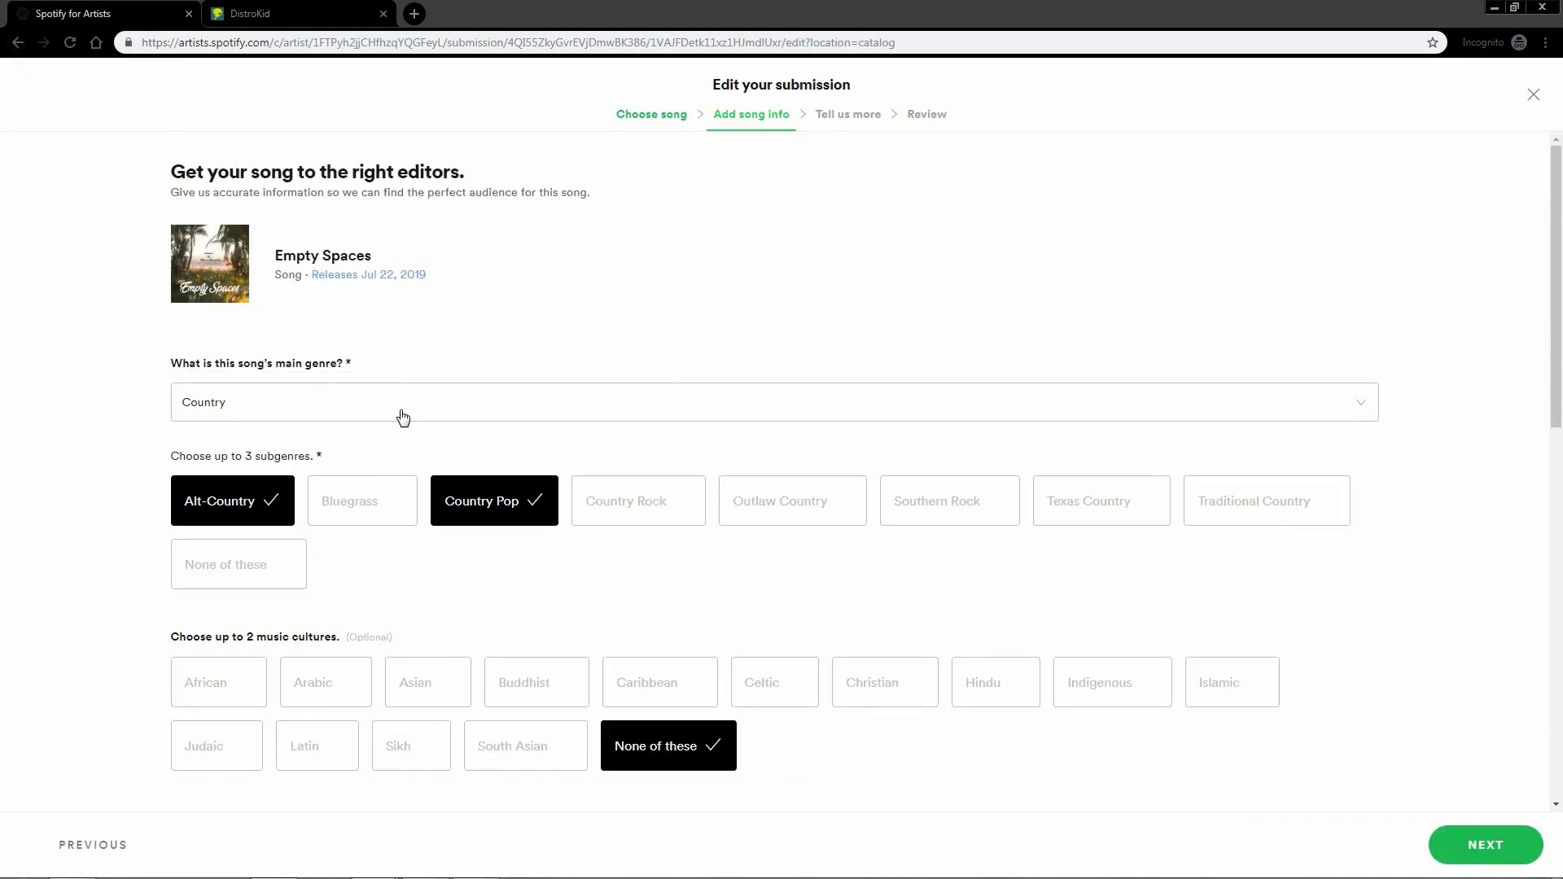
pyautogui.scroll(-4, 402, 418)
pyautogui.click(18, 44)
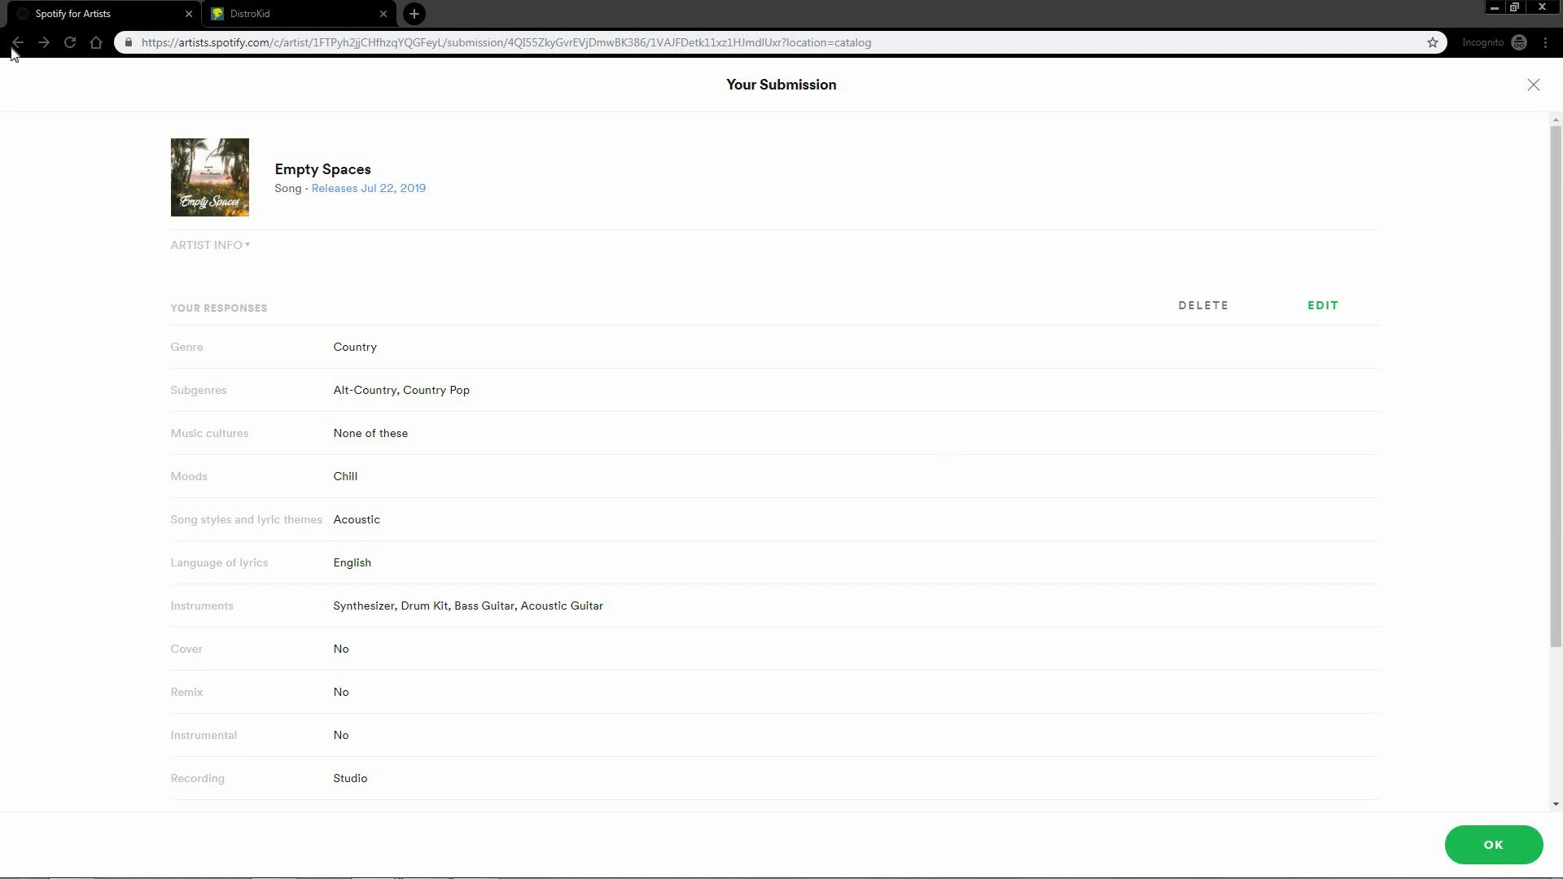
pyautogui.click(1493, 845)
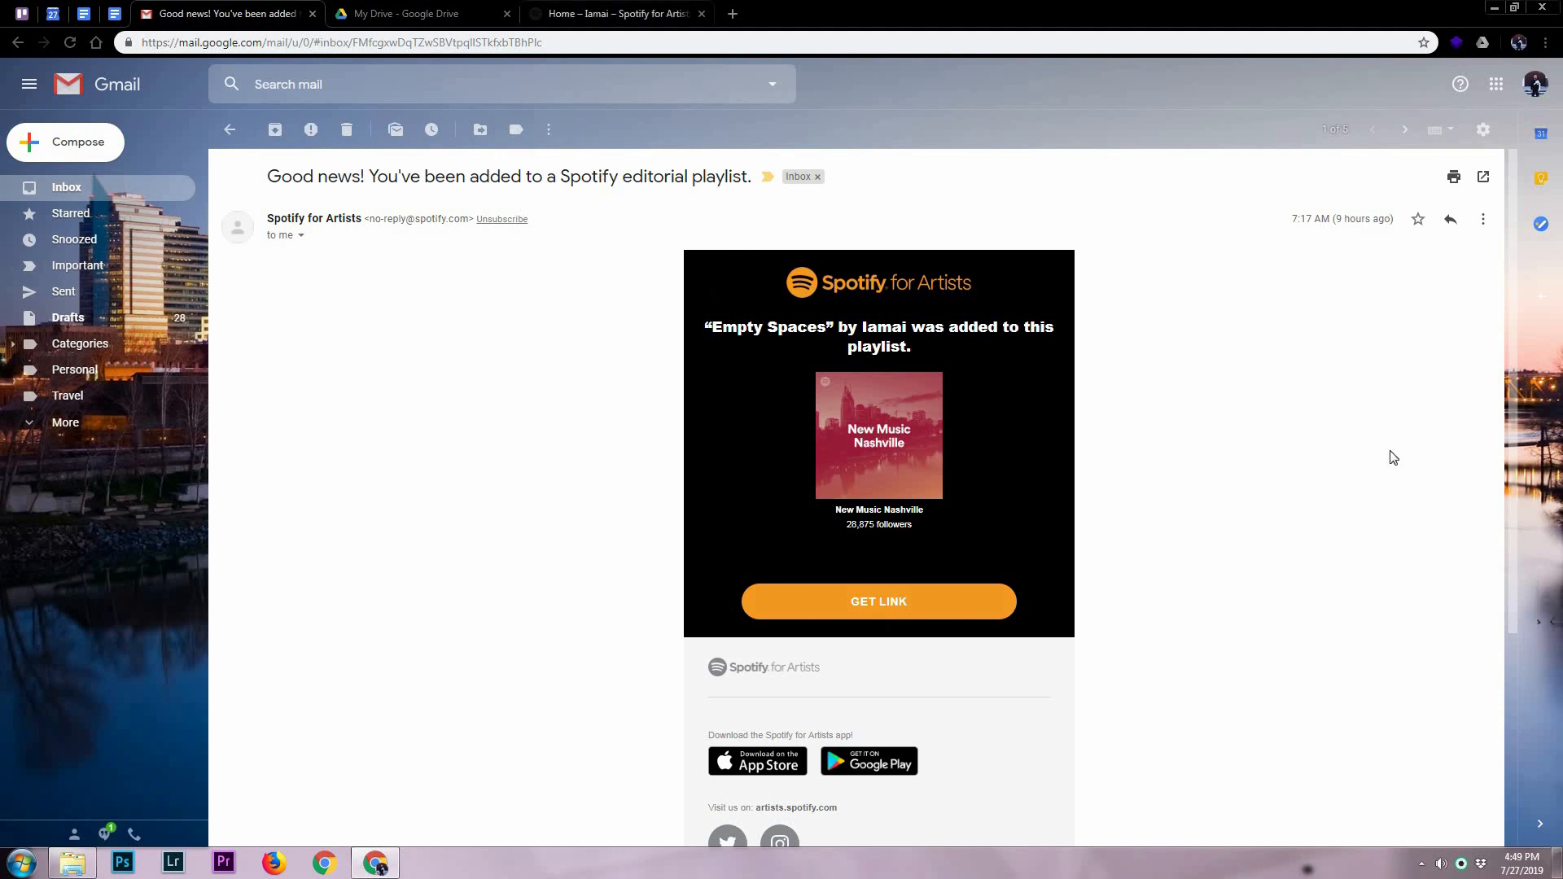
# Switch from the Gmail playlist notification to the artist's home page in Spotify for Artists
pyautogui.click(617, 14)
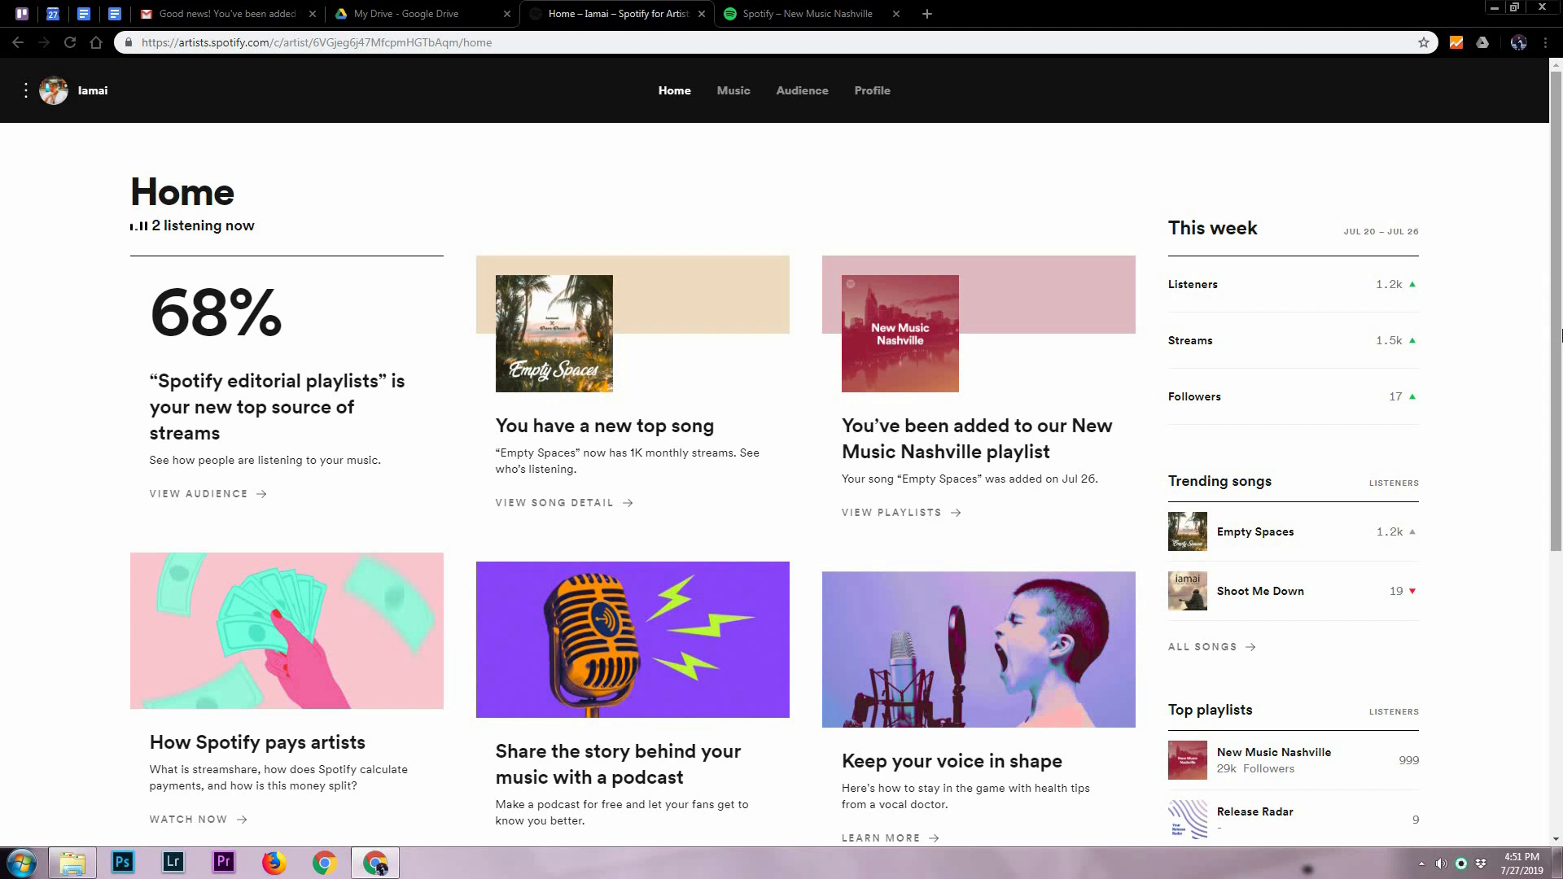
# Look over the playlist statistics for Empty Spaces from the New Music Nashville notice and copy that playlist's share link
pyautogui.click(1027, 432)
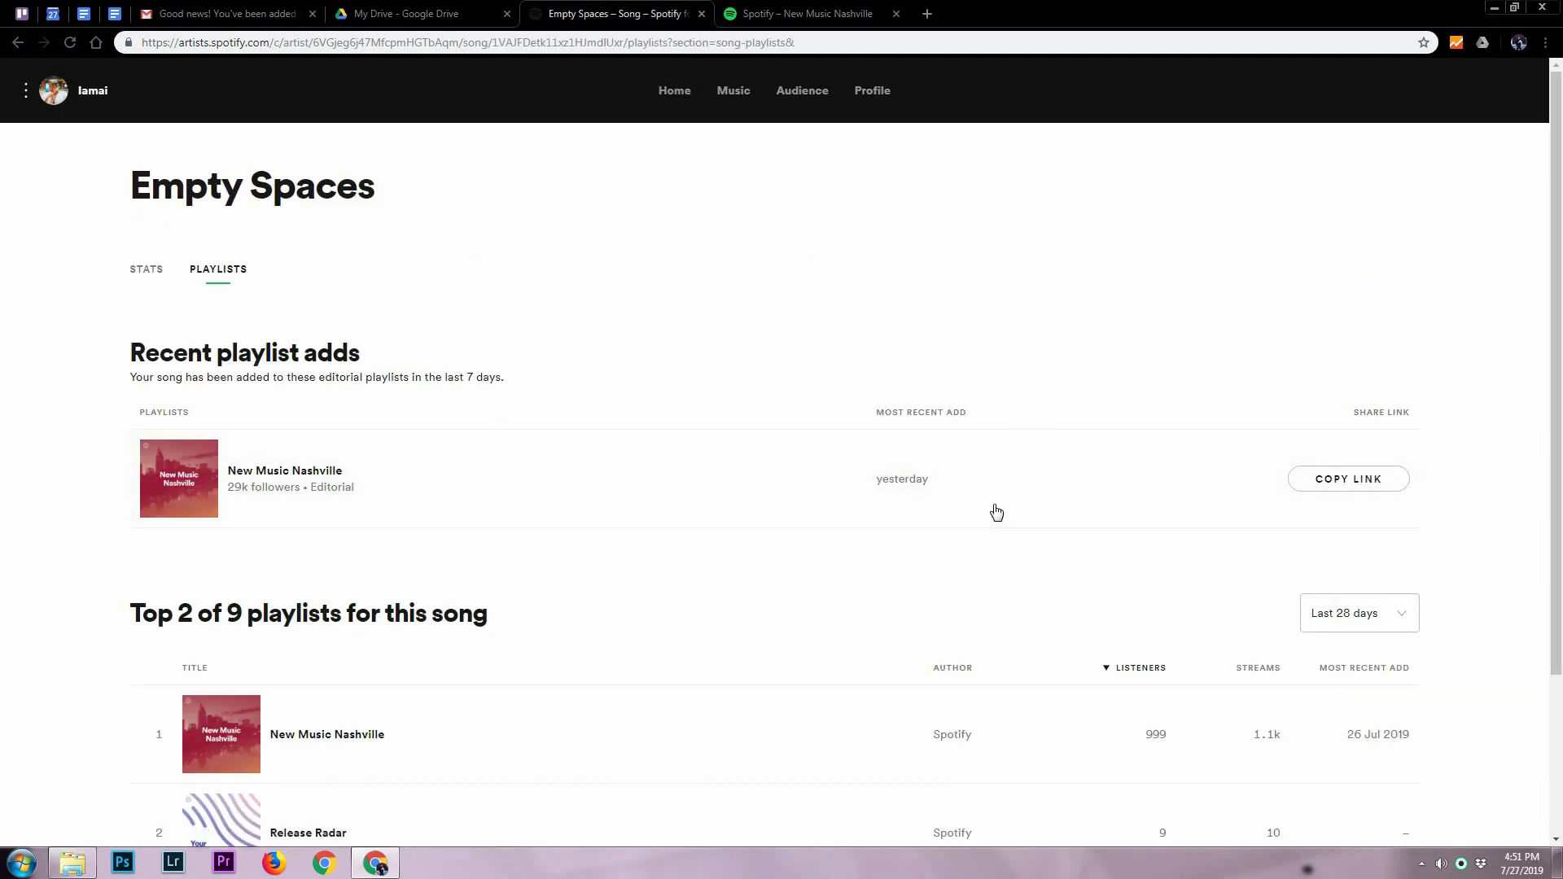
pyautogui.scroll(-3, 1079, 566)
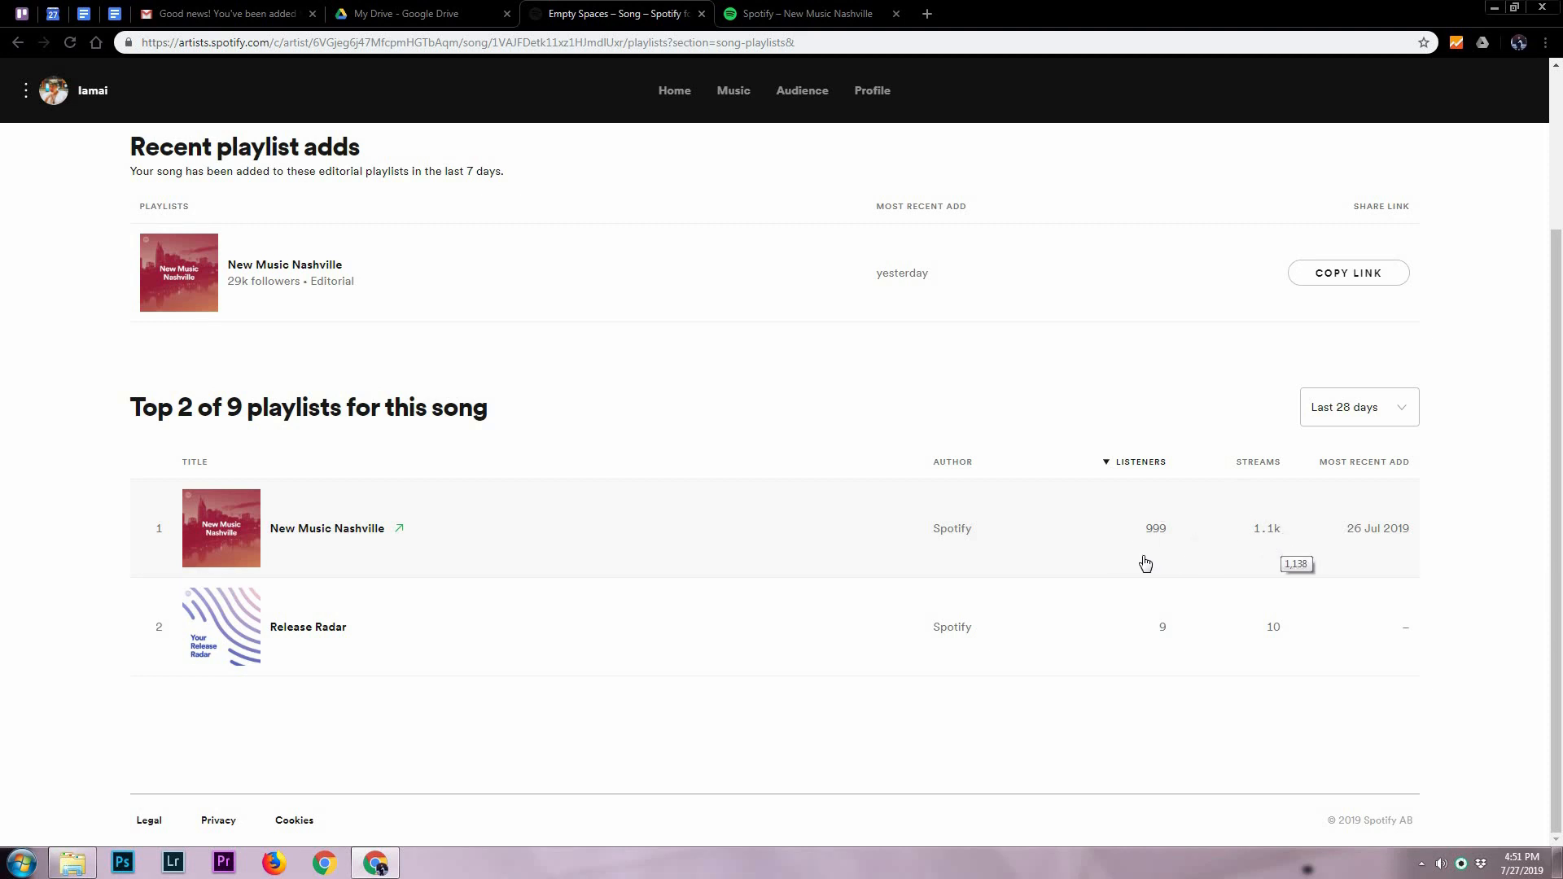
pyautogui.scroll(2, 944, 562)
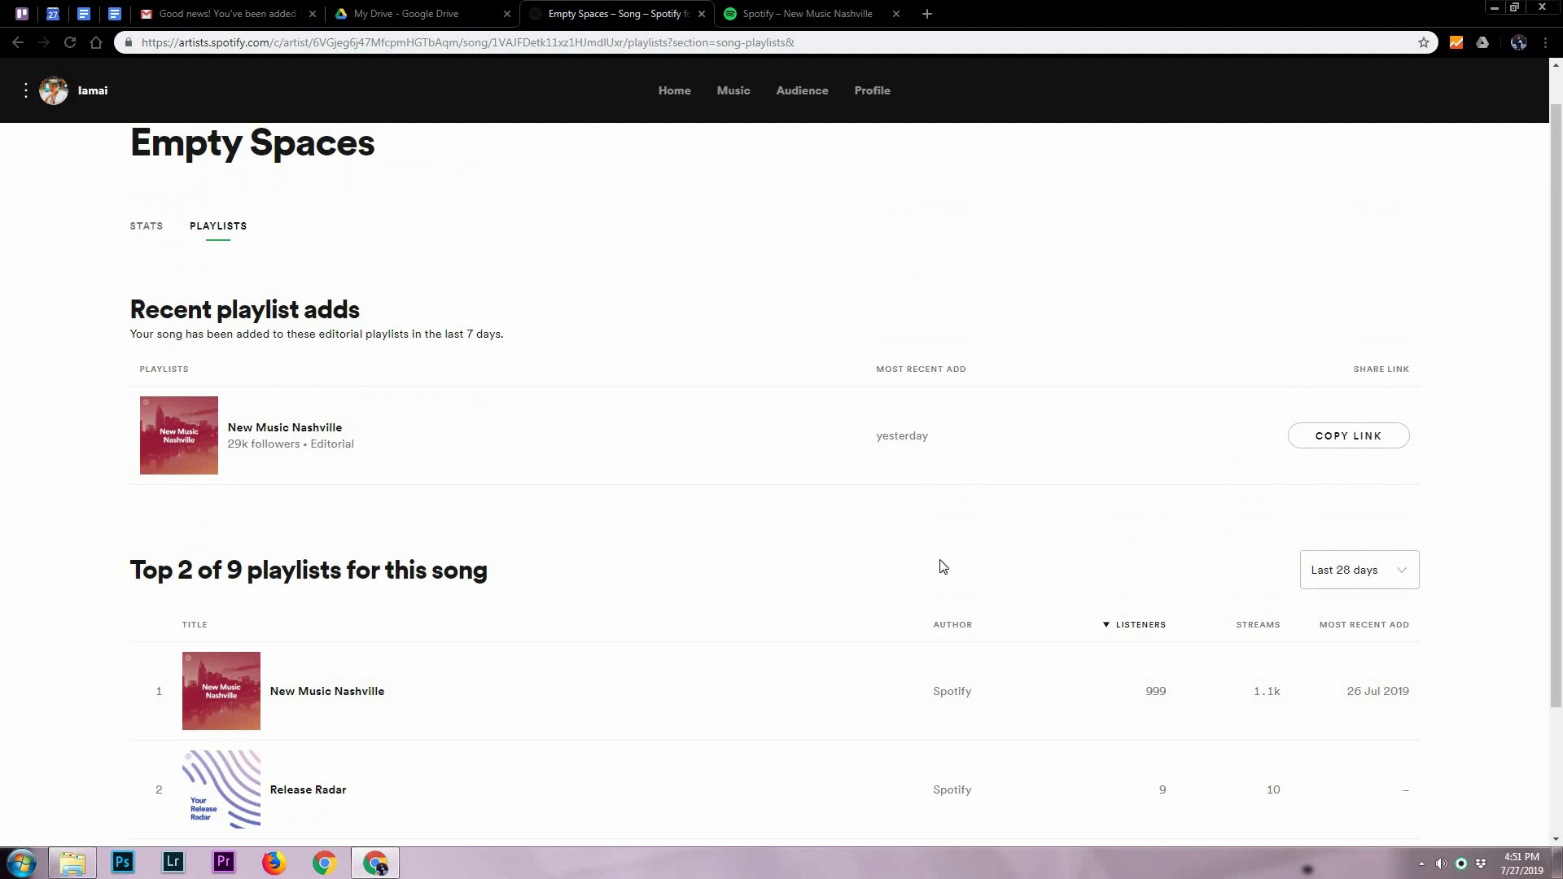
pyautogui.click(1343, 442)
pyautogui.scroll(1, 896, 163)
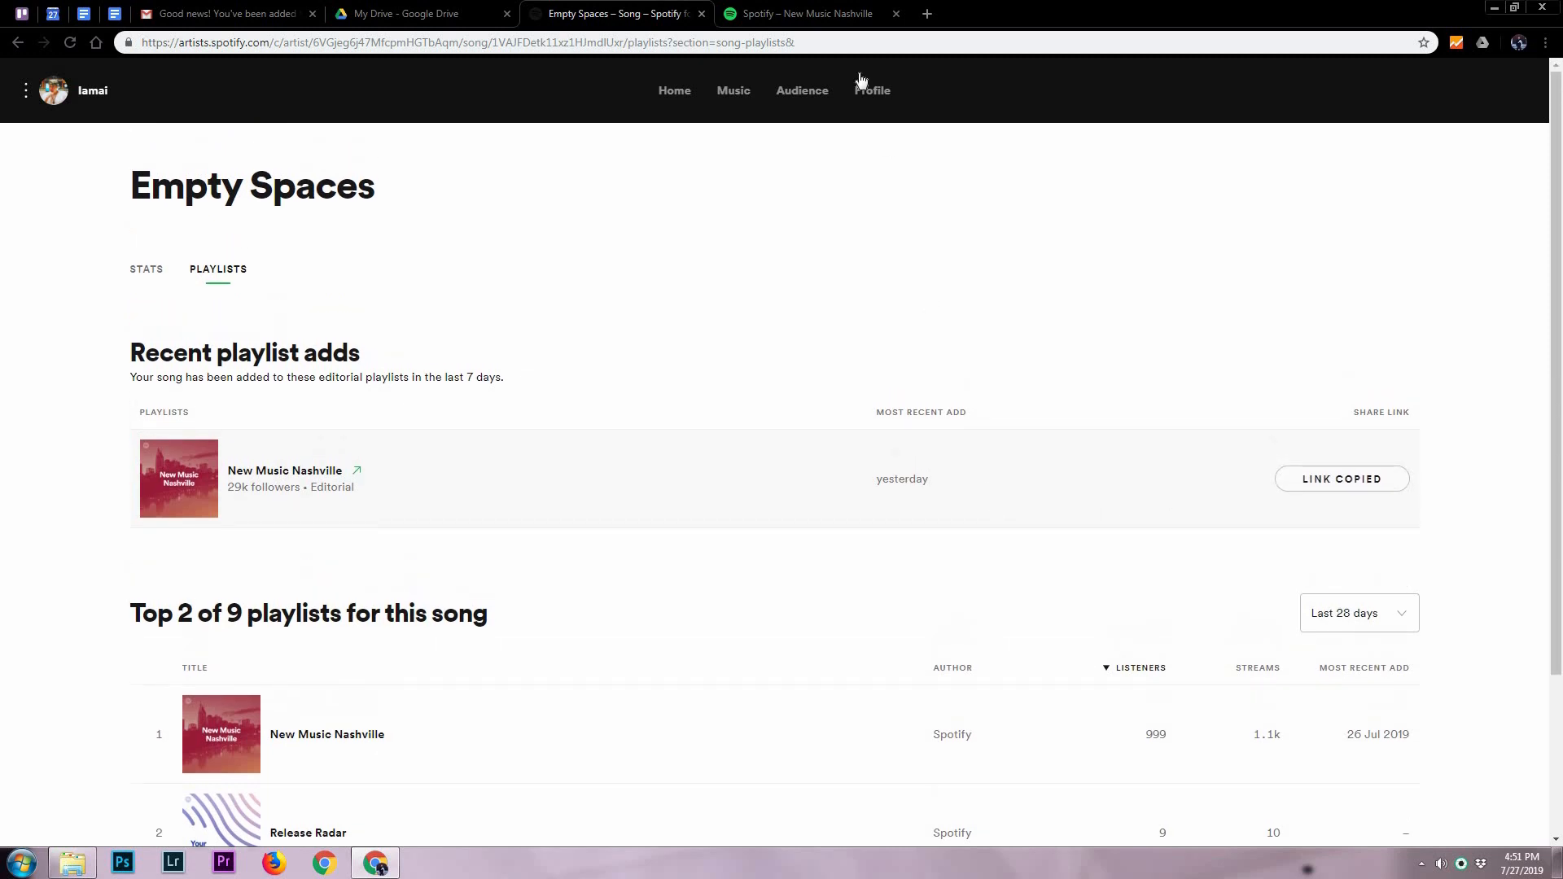
# Switch to the New Music Nashville playlist in the Spotify web player and find Empty Spaces in its track list
pyautogui.click(288, 477)
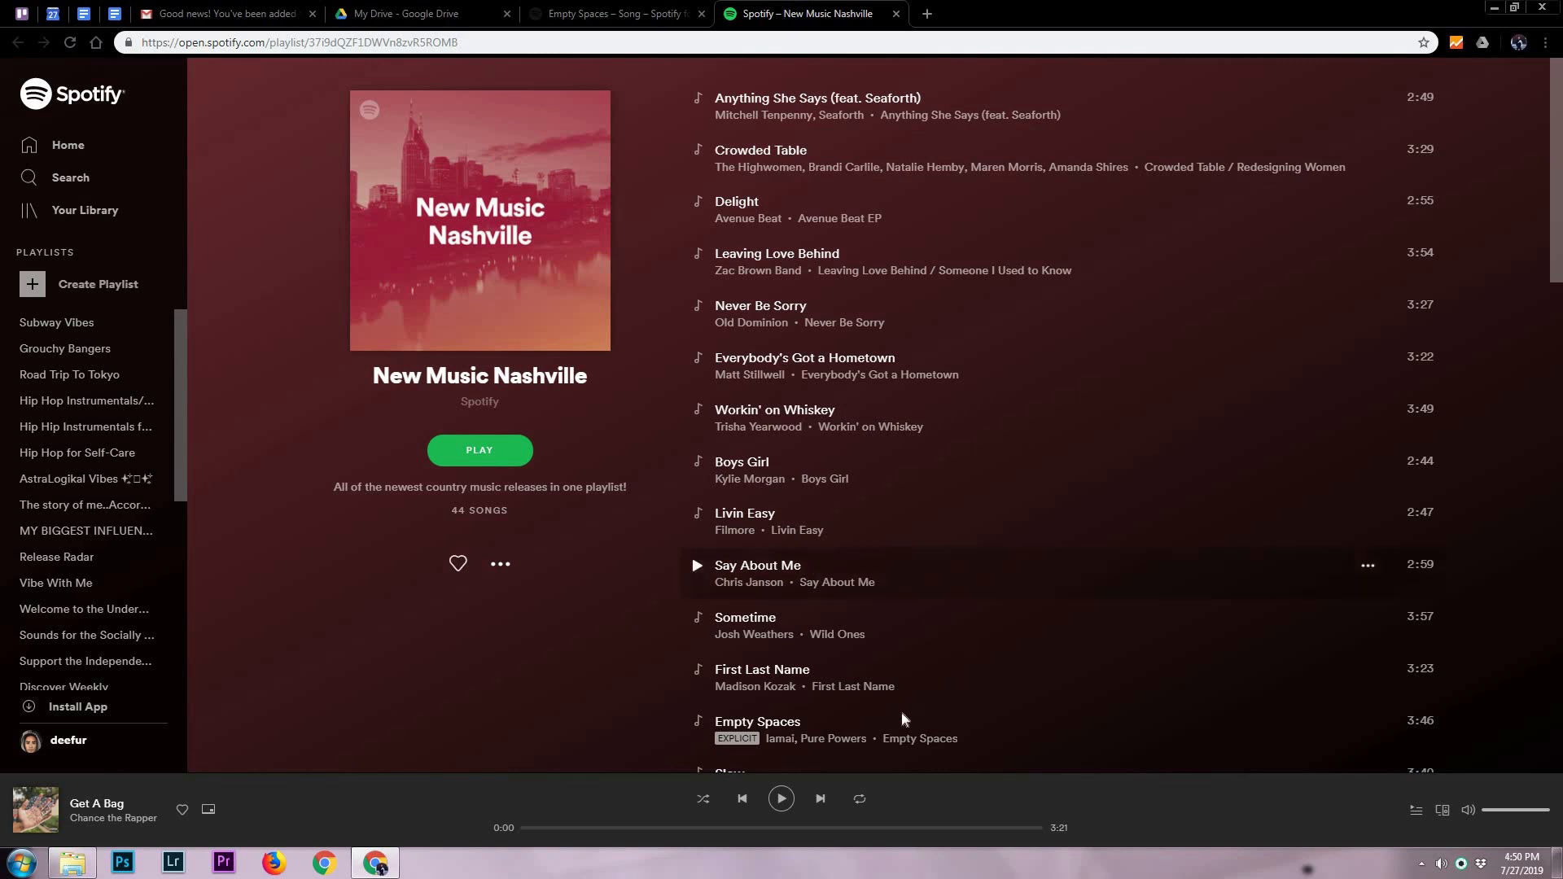
pyautogui.scroll(-3, 920, 582)
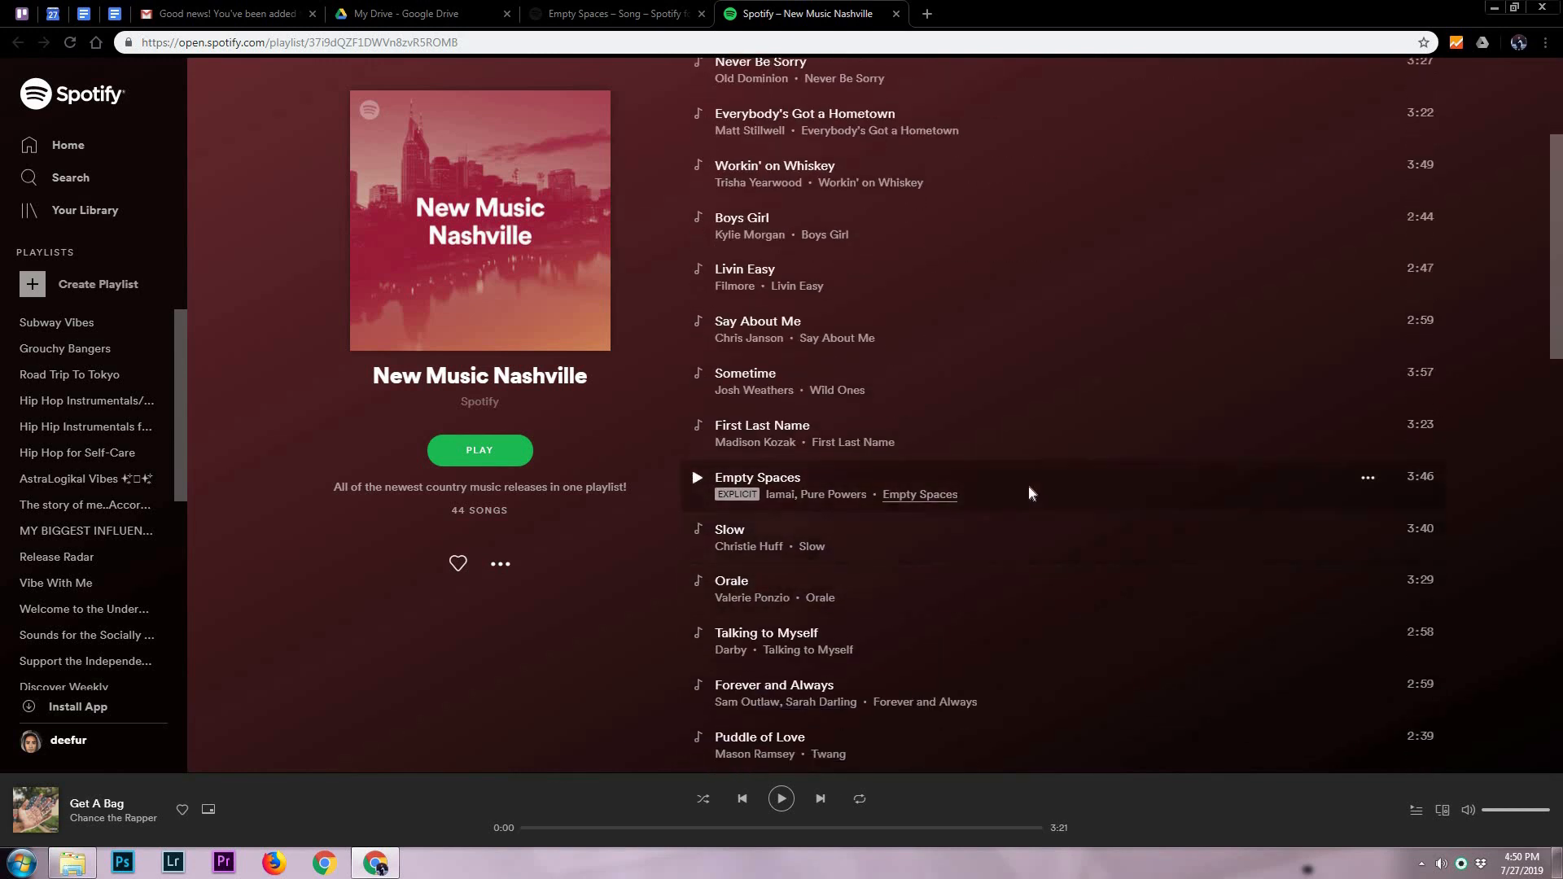